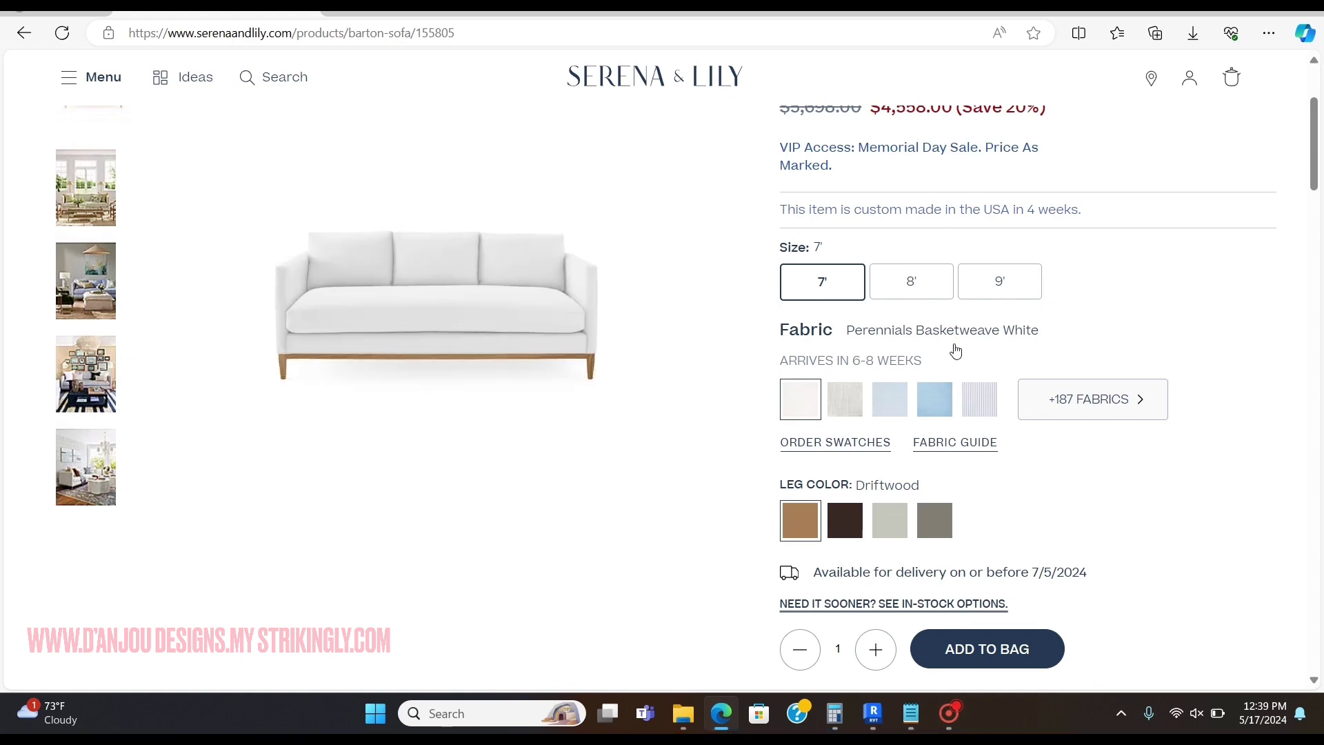
Review the Barton Sofa's overall dimensions on the product page and compare them with the saved dimension notes.
scroll(1158, 361, "down", 10)
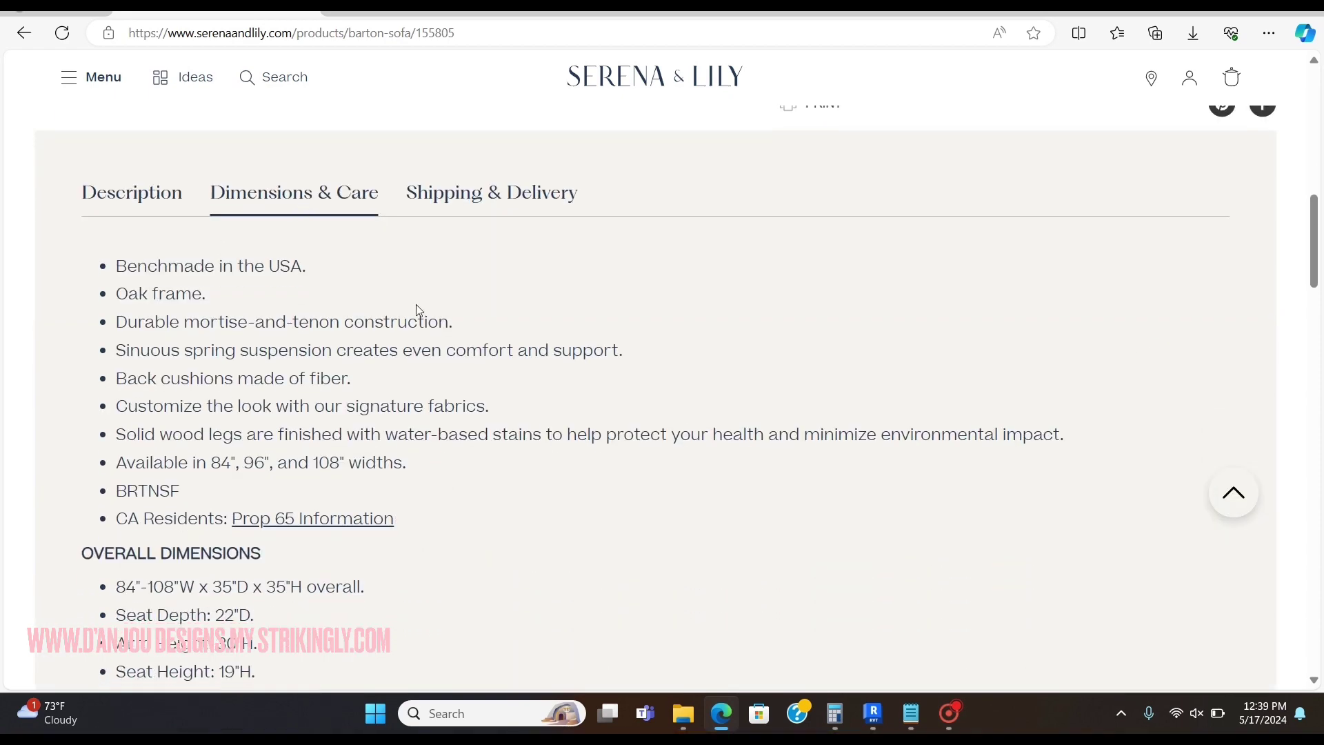
scroll(418, 311, "down", 3)
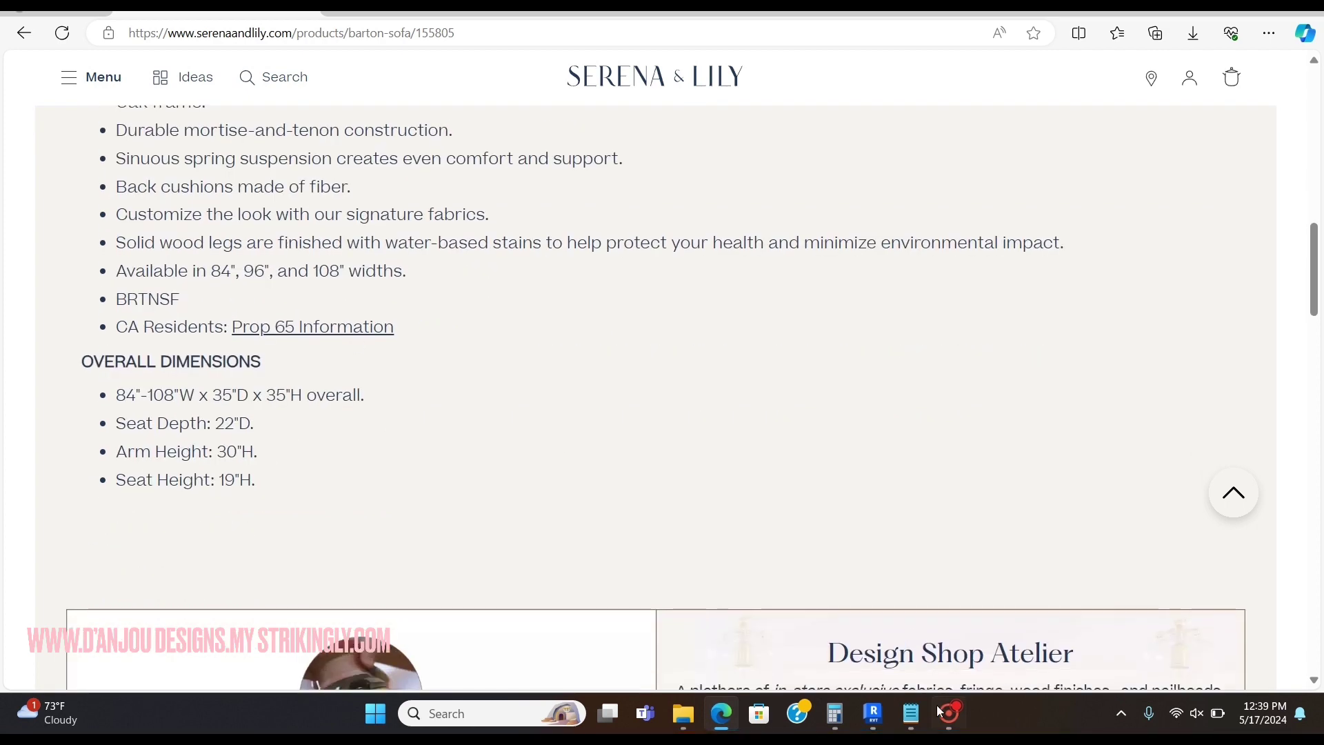
left_click(911, 713)
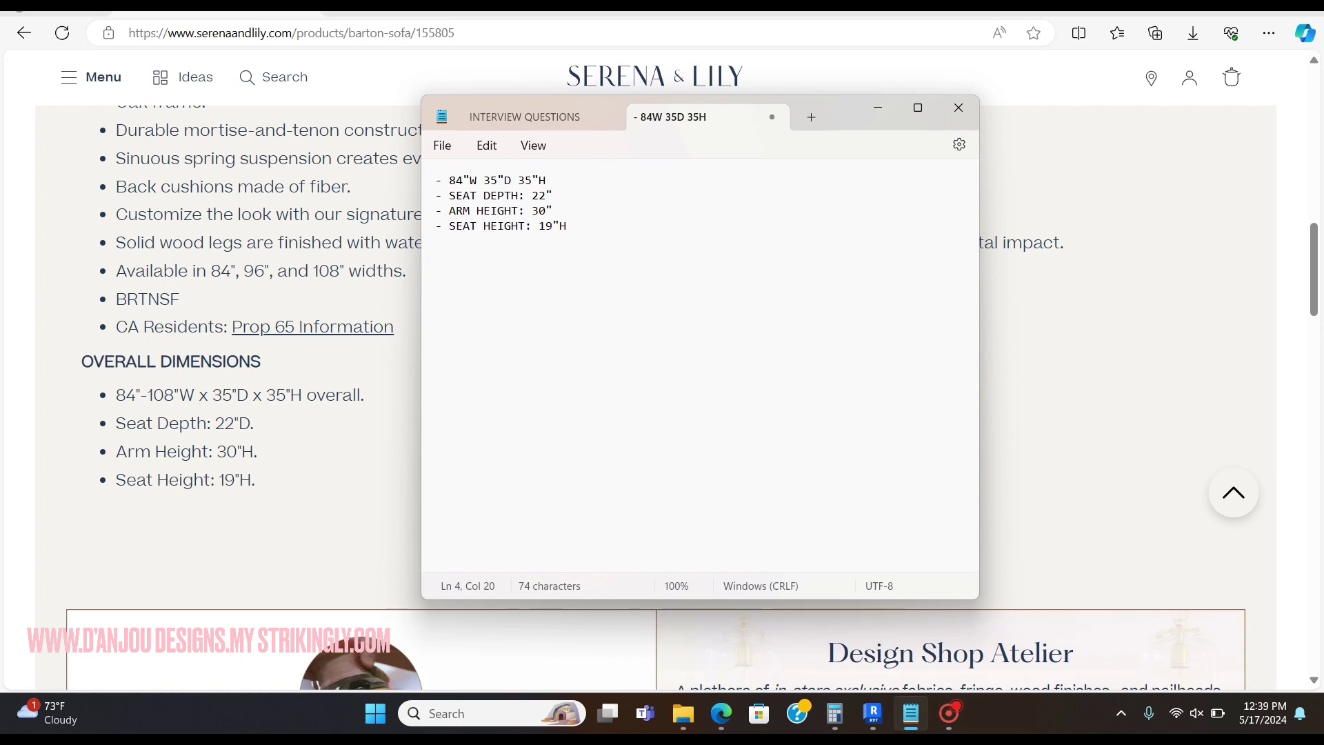
left_click(1038, 484)
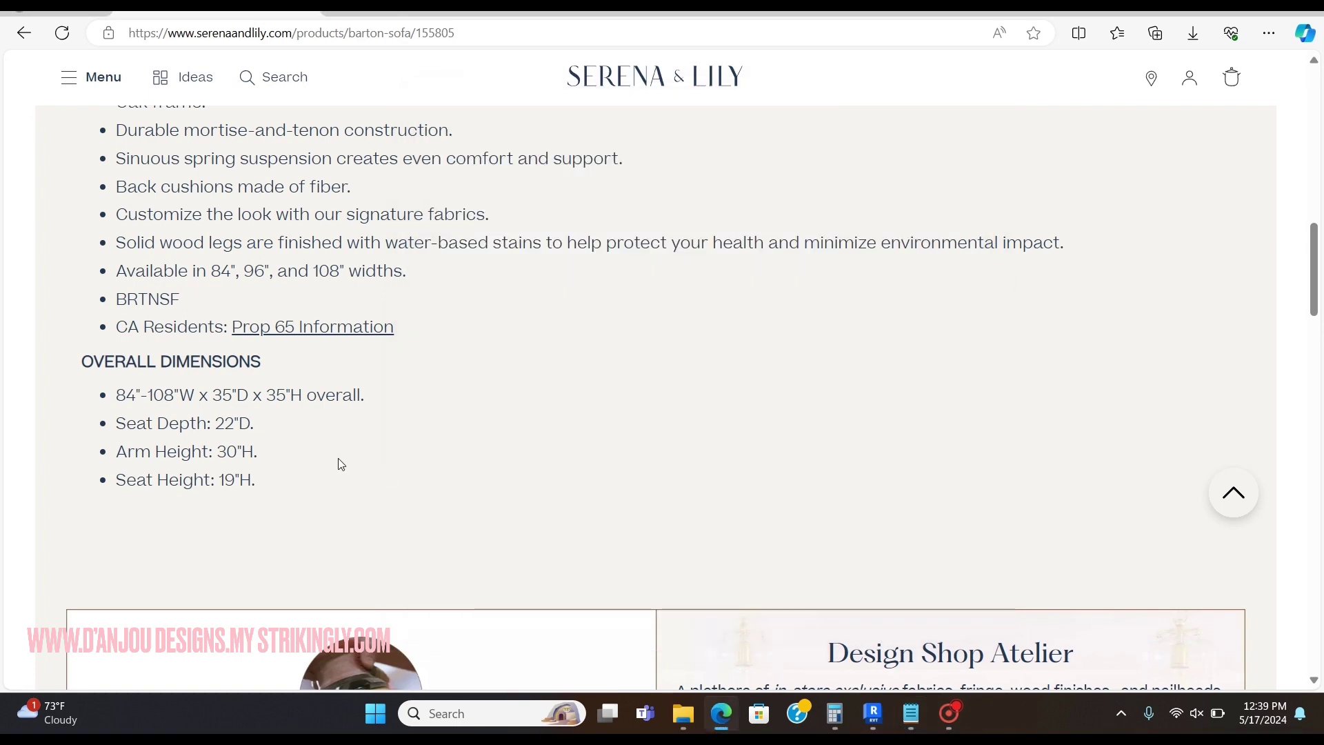
scroll(683, 435, "up", 10)
scroll(683, 436, "down", 11)
scroll(672, 438, "up", 5)
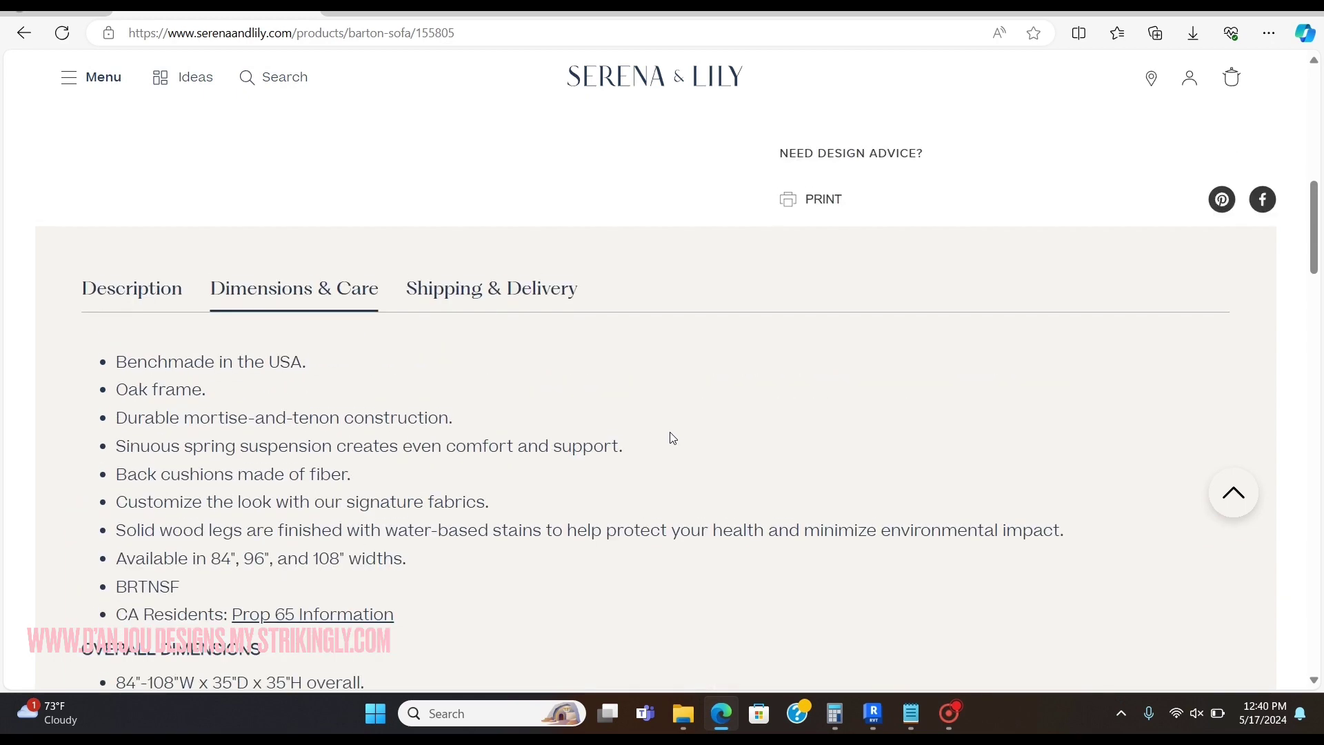
scroll(671, 437, "down", 4)
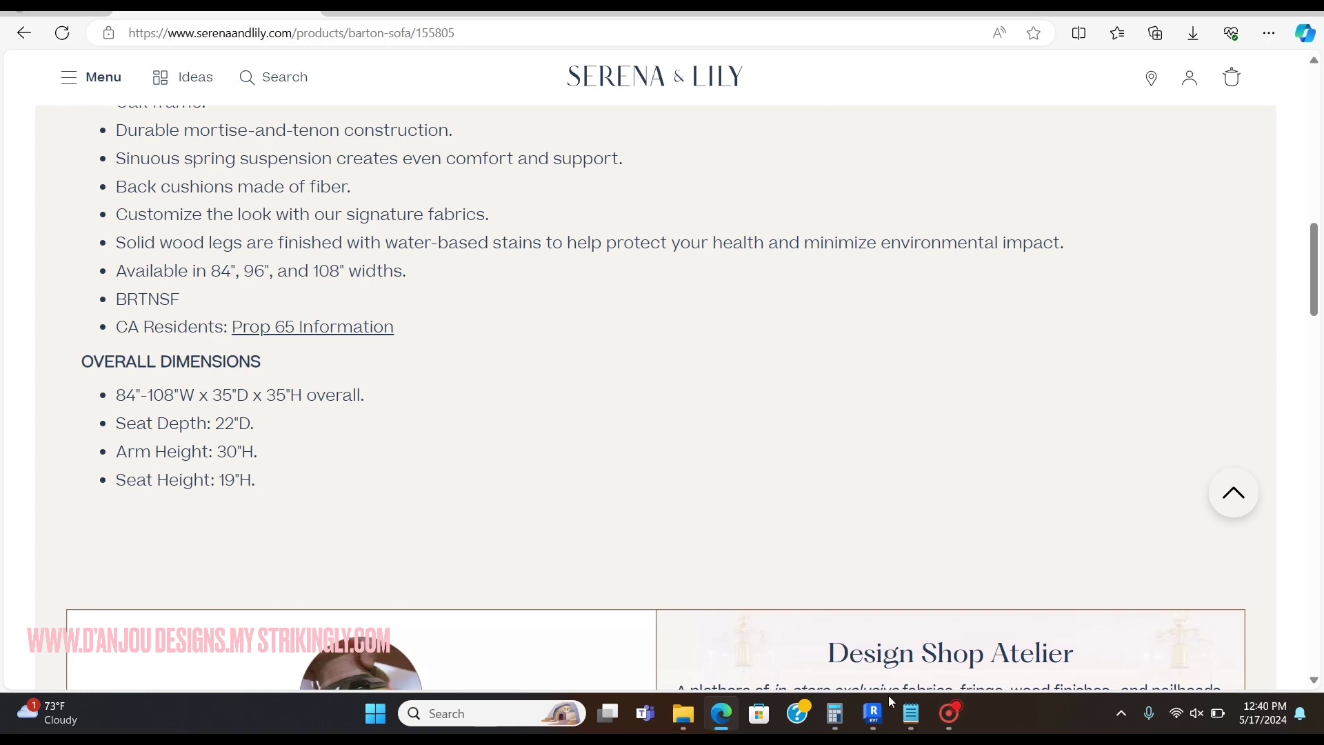
left_click(911, 717)
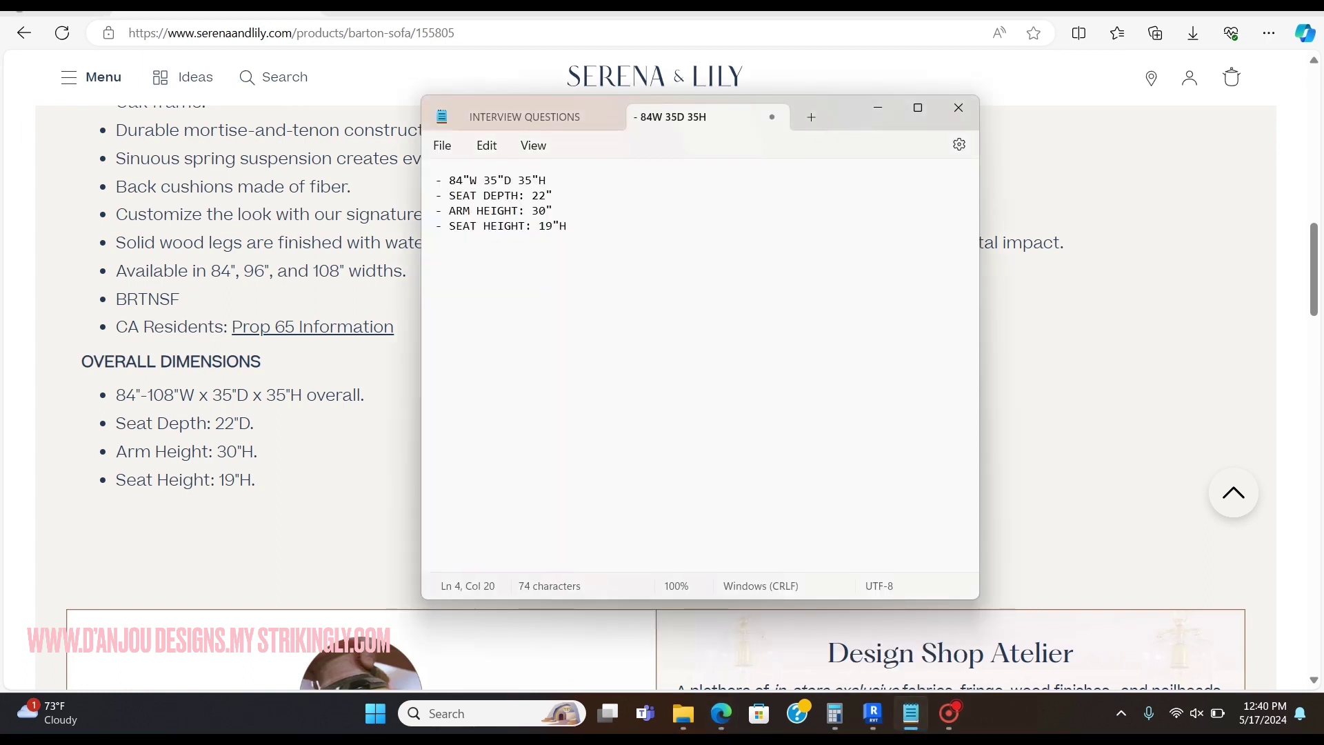
left_click(1025, 324)
Examine the Barton Sofa's product photo, including the legs, base rail and cushions, alongside the listed details.
scroll(408, 620, "up", 10)
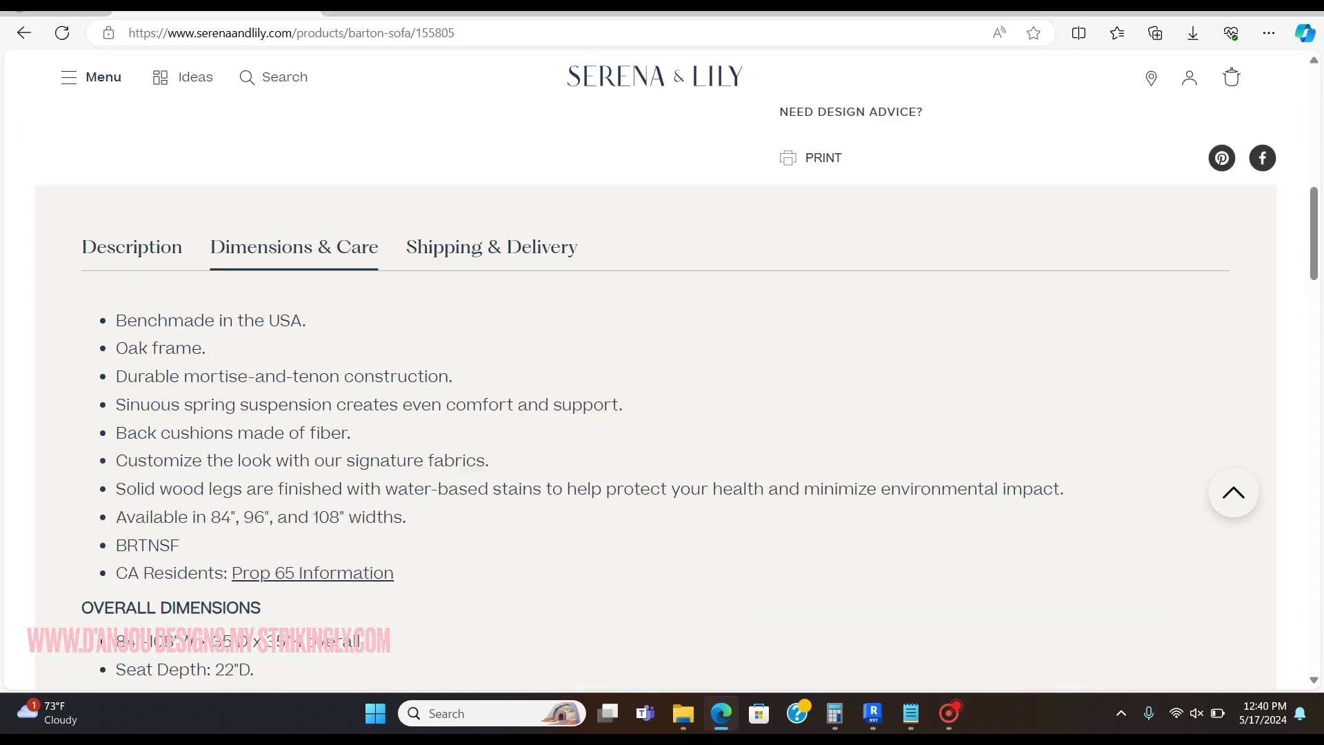
scroll(913, 490, "down", 3)
scroll(888, 482, "up", 3)
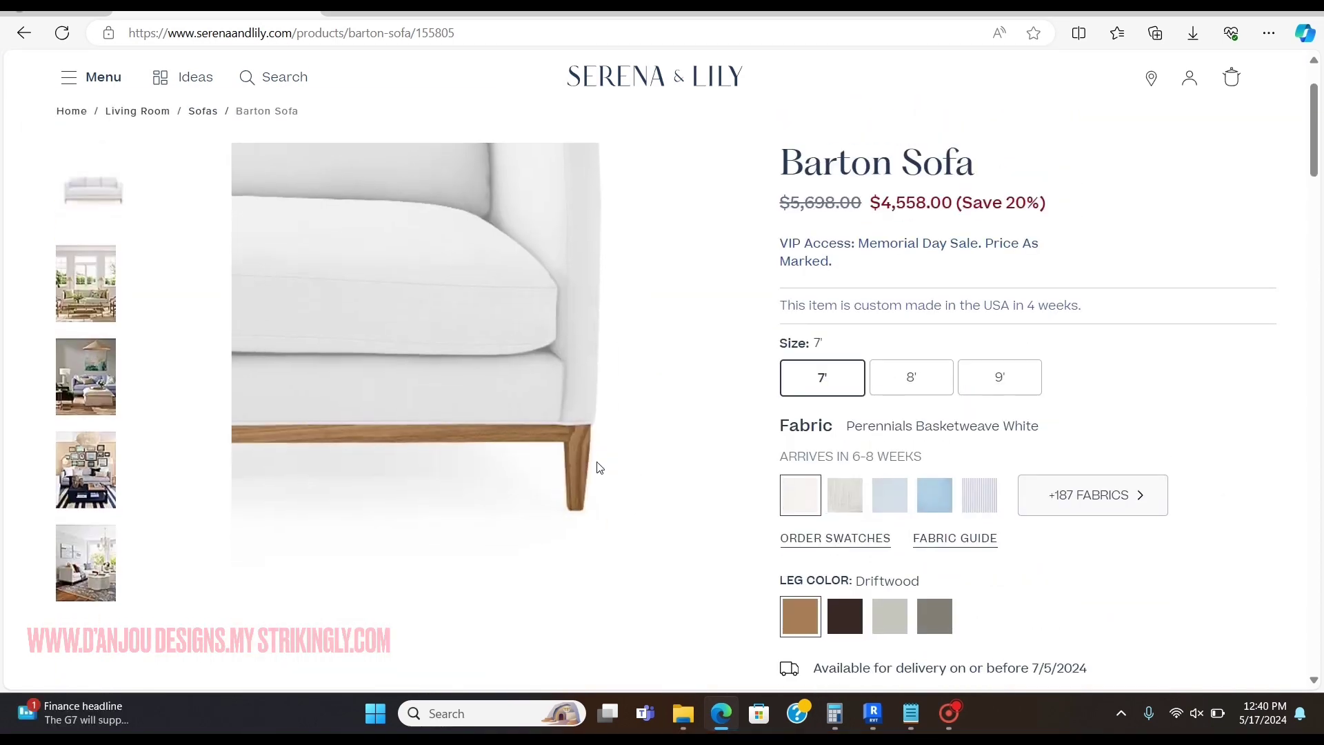
scroll(676, 462, "down", 10)
scroll(715, 458, "down", 5)
scroll(715, 458, "up", 10)
scroll(715, 462, "up", 5)
scroll(712, 464, "down", 2)
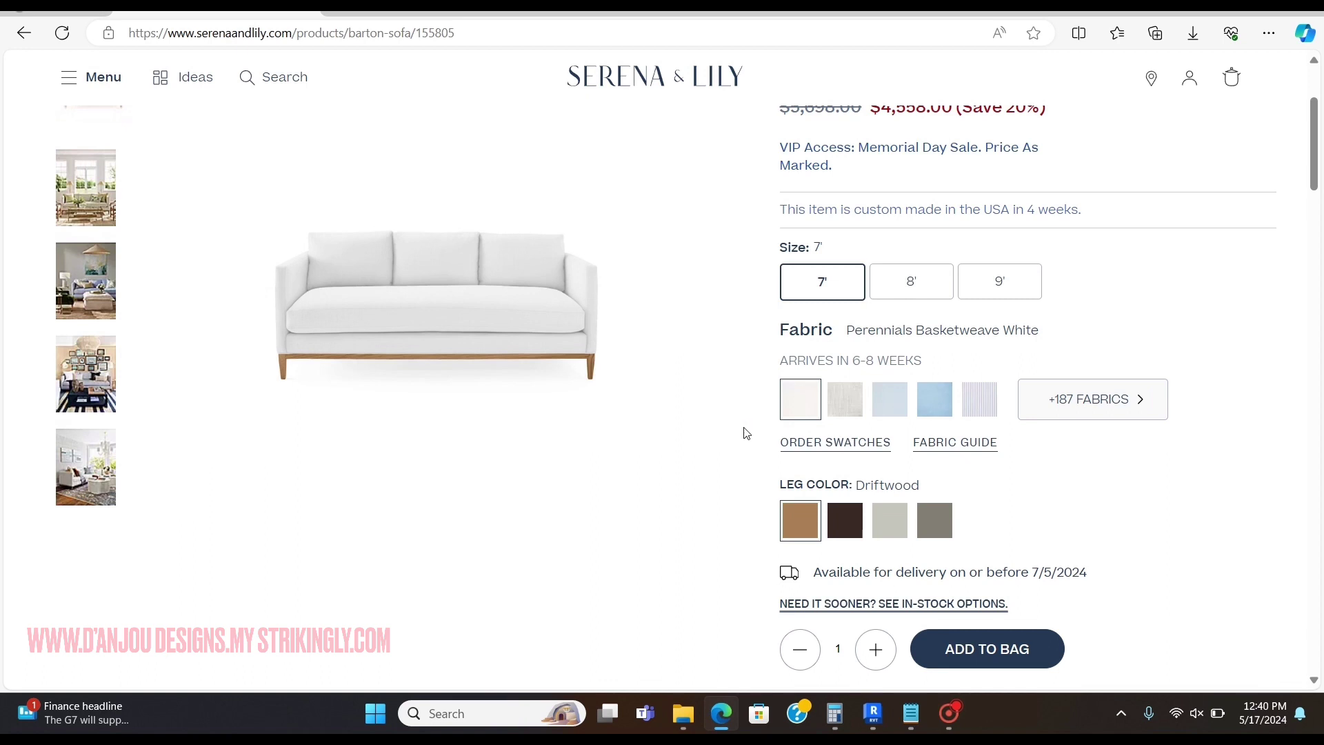
Switch to Revit and create a new family from the English-Imperial Furniture template.
left_click(870, 522)
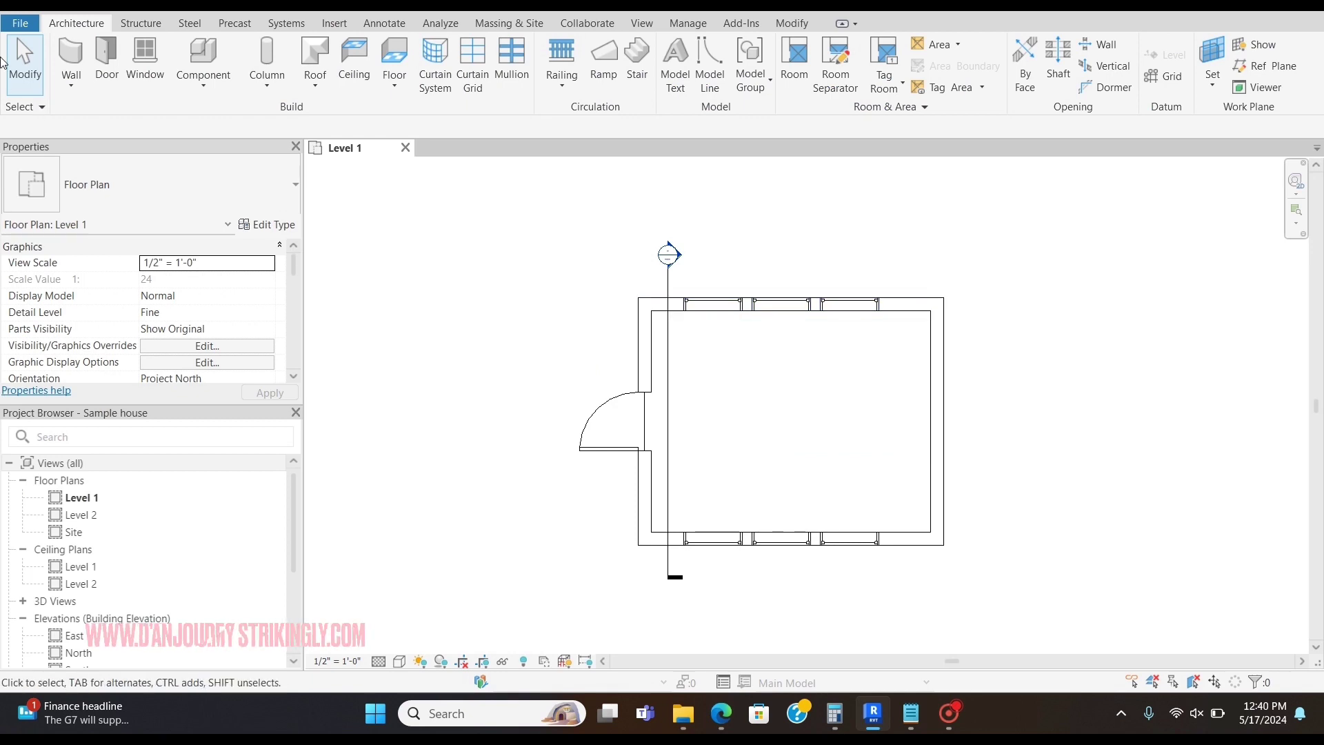
left_click(10, 27)
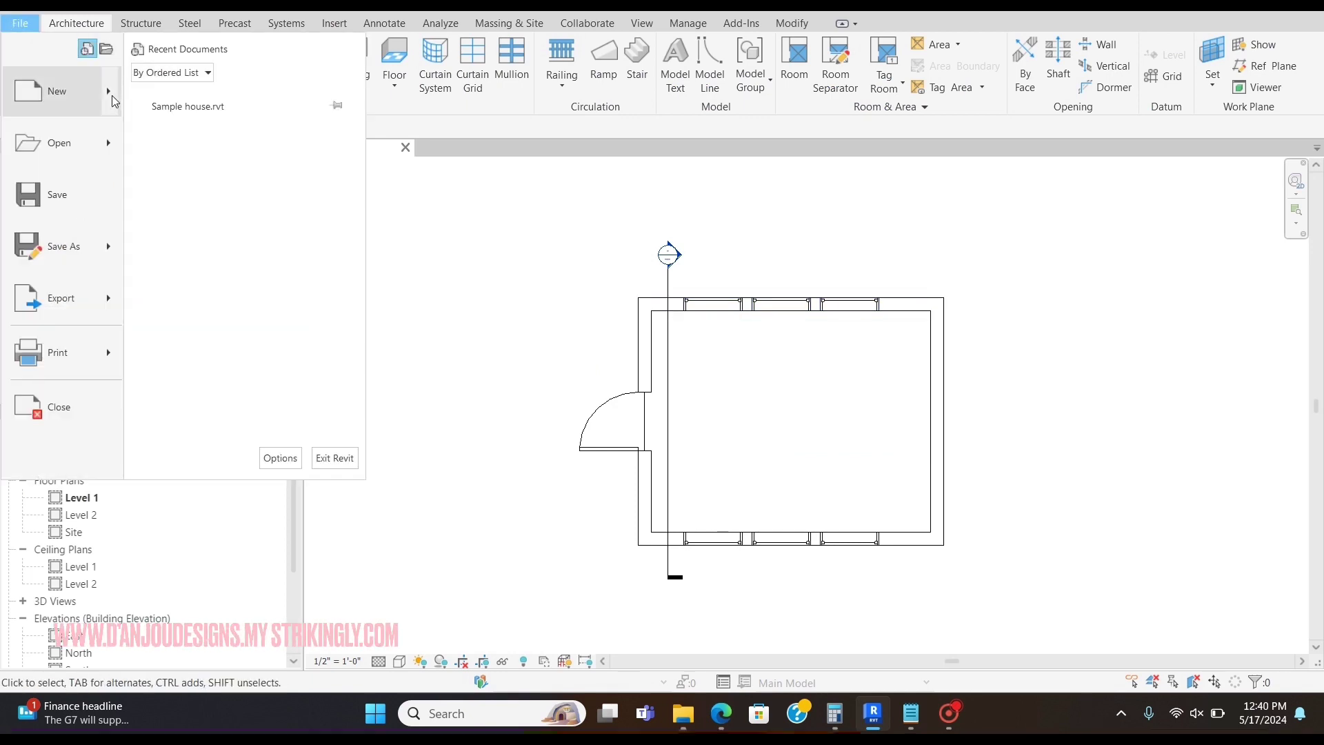
mouse_move(89, 91)
left_click(277, 165)
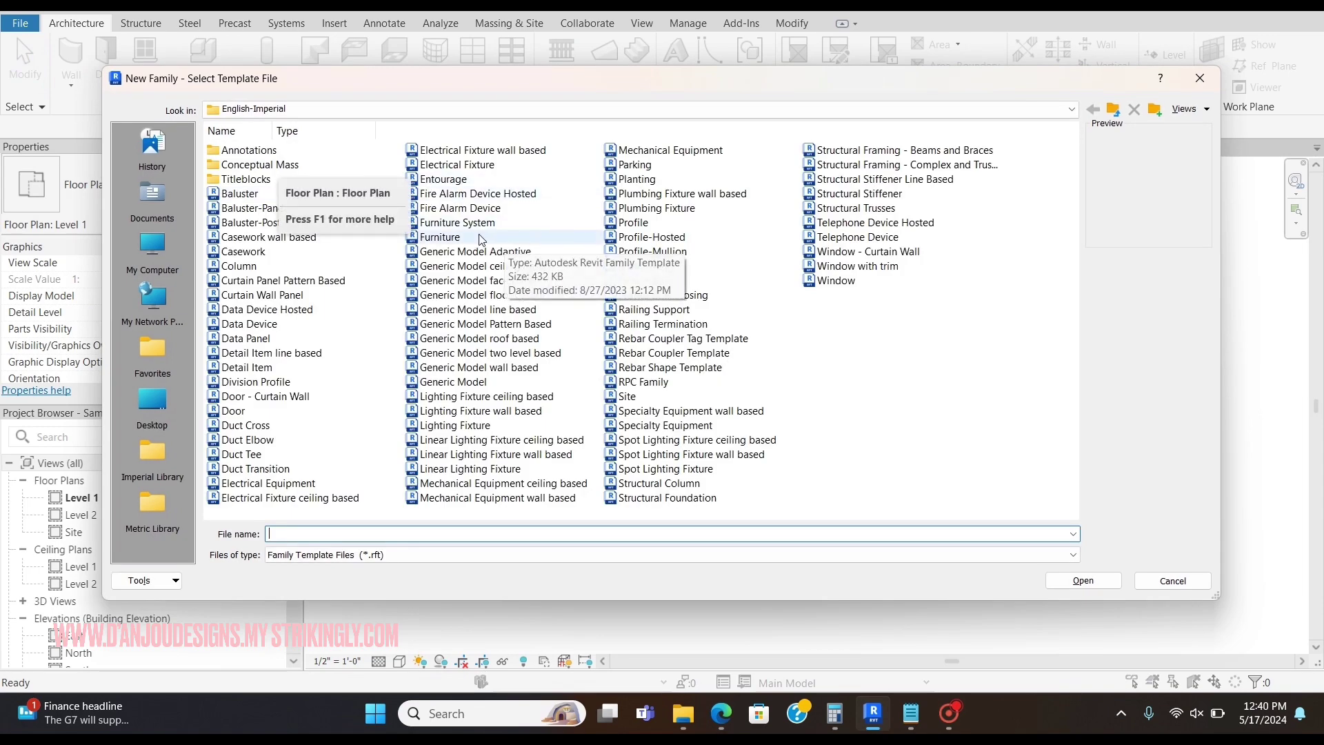
left_click(481, 237)
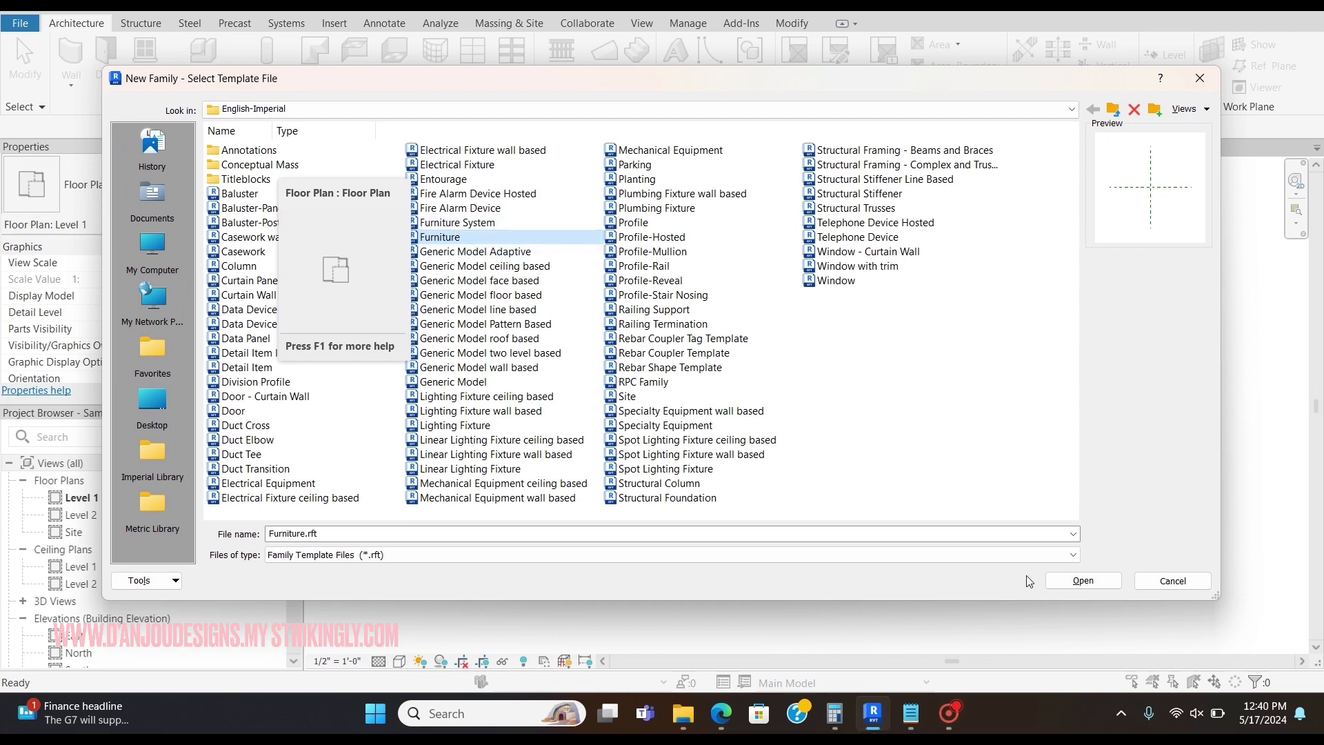
left_click(1077, 580)
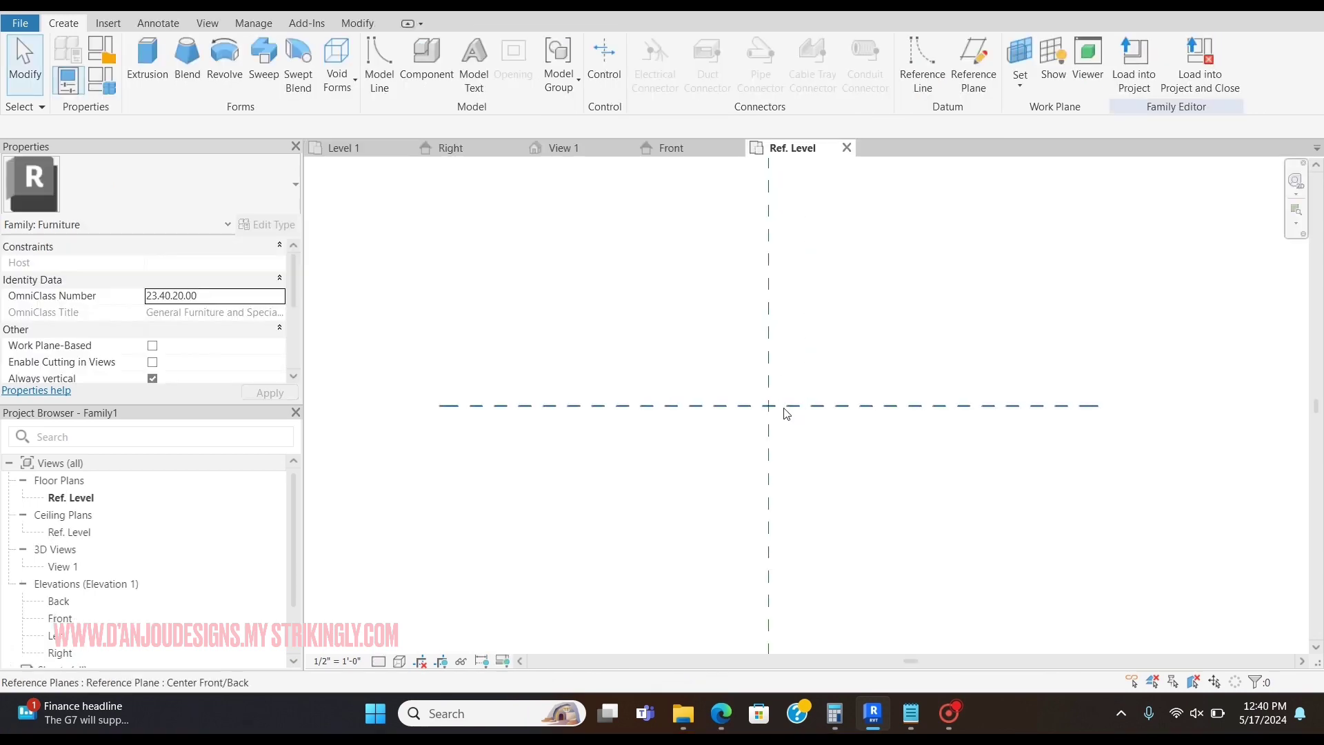
Start an extrusion in the Ref. Level plan and sketch a rectangle about 4' 5" by 1' 5" over the crossing reference planes.
scroll(784, 409, "up", 1)
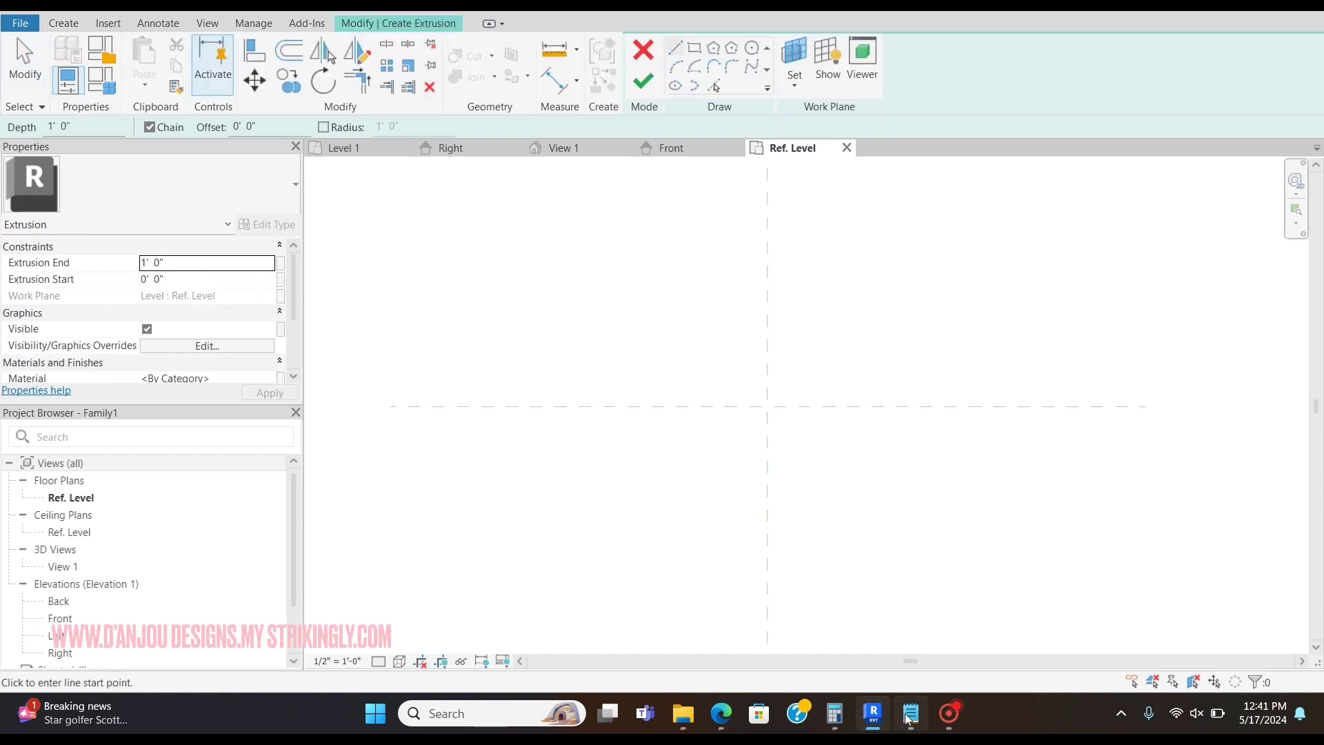
left_click(912, 699)
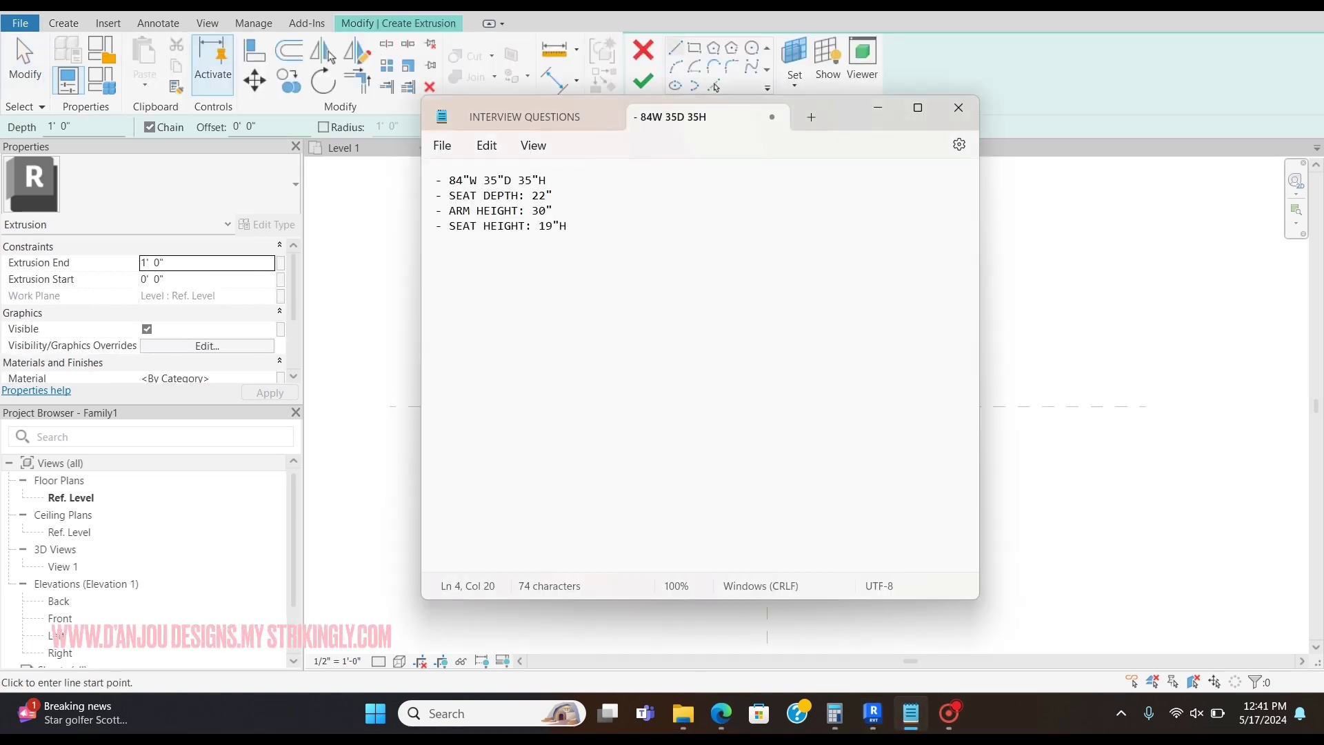
left_click(1086, 321)
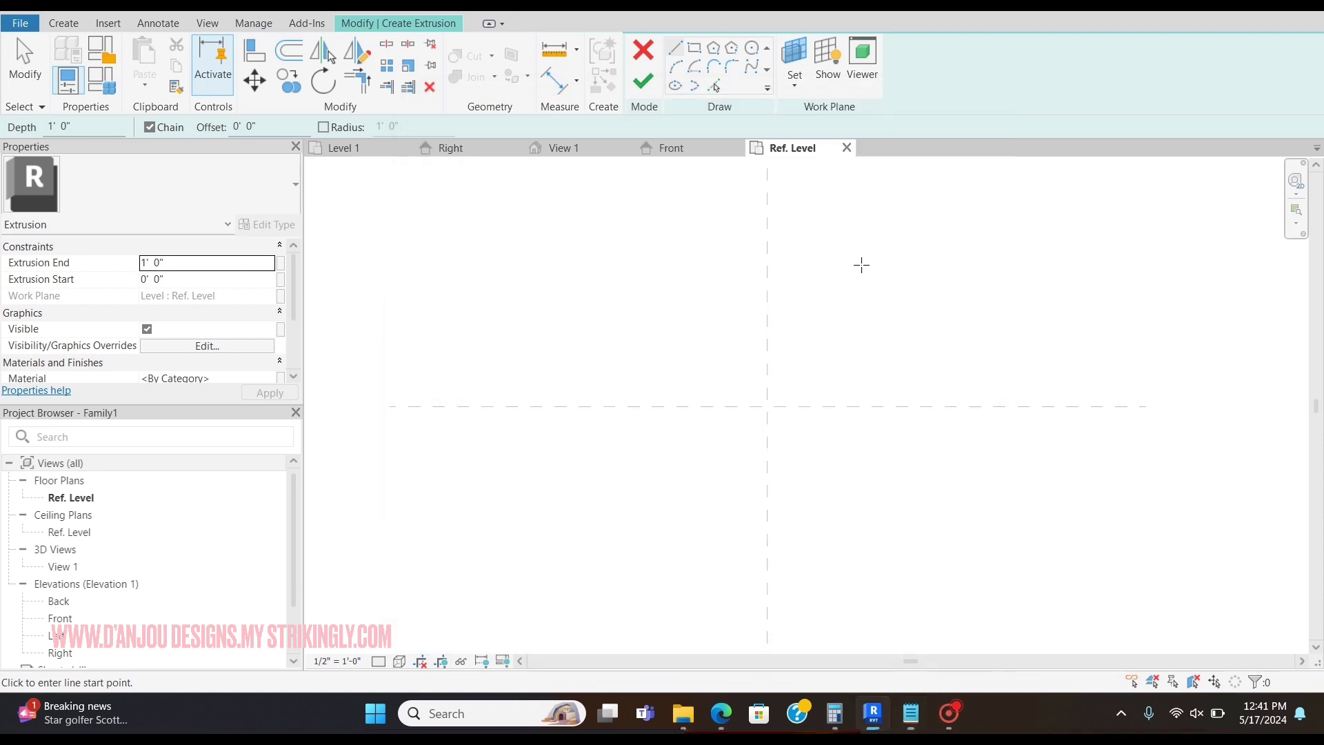
left_click(693, 49)
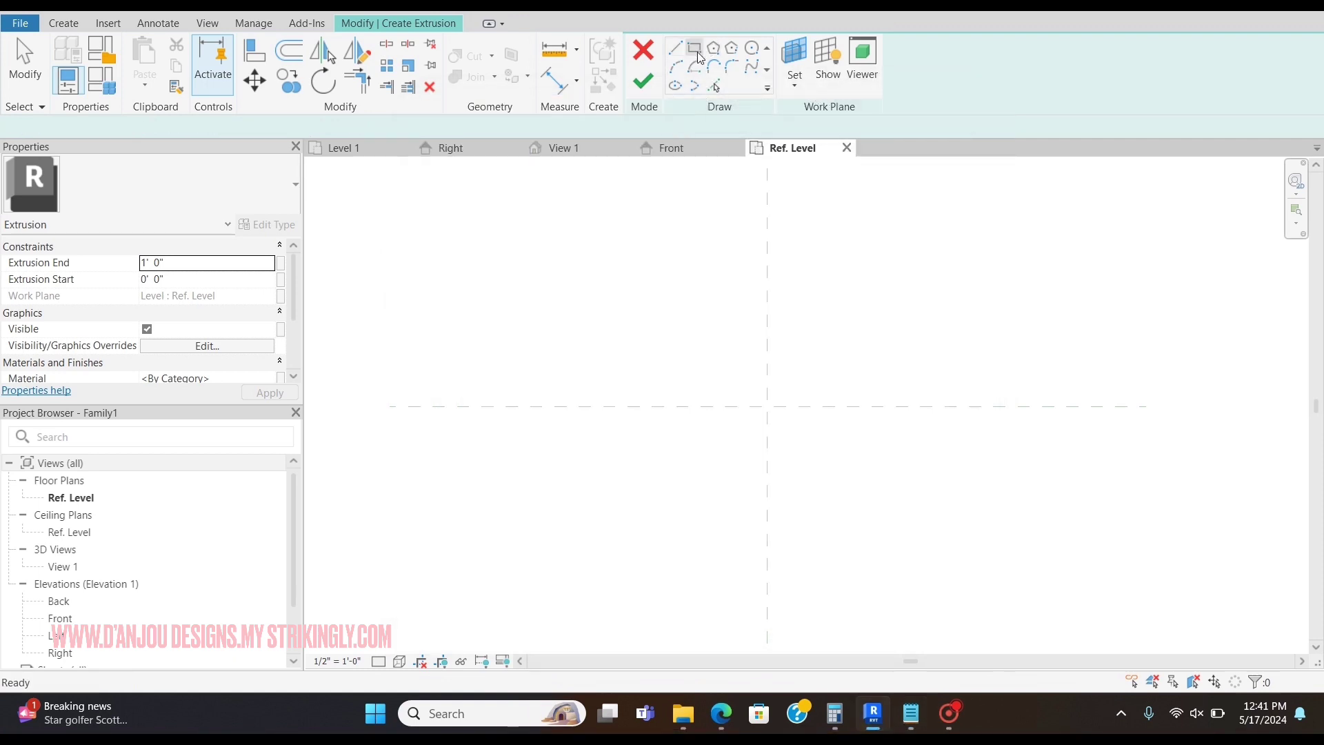
left_click(595, 352)
left_click(929, 458)
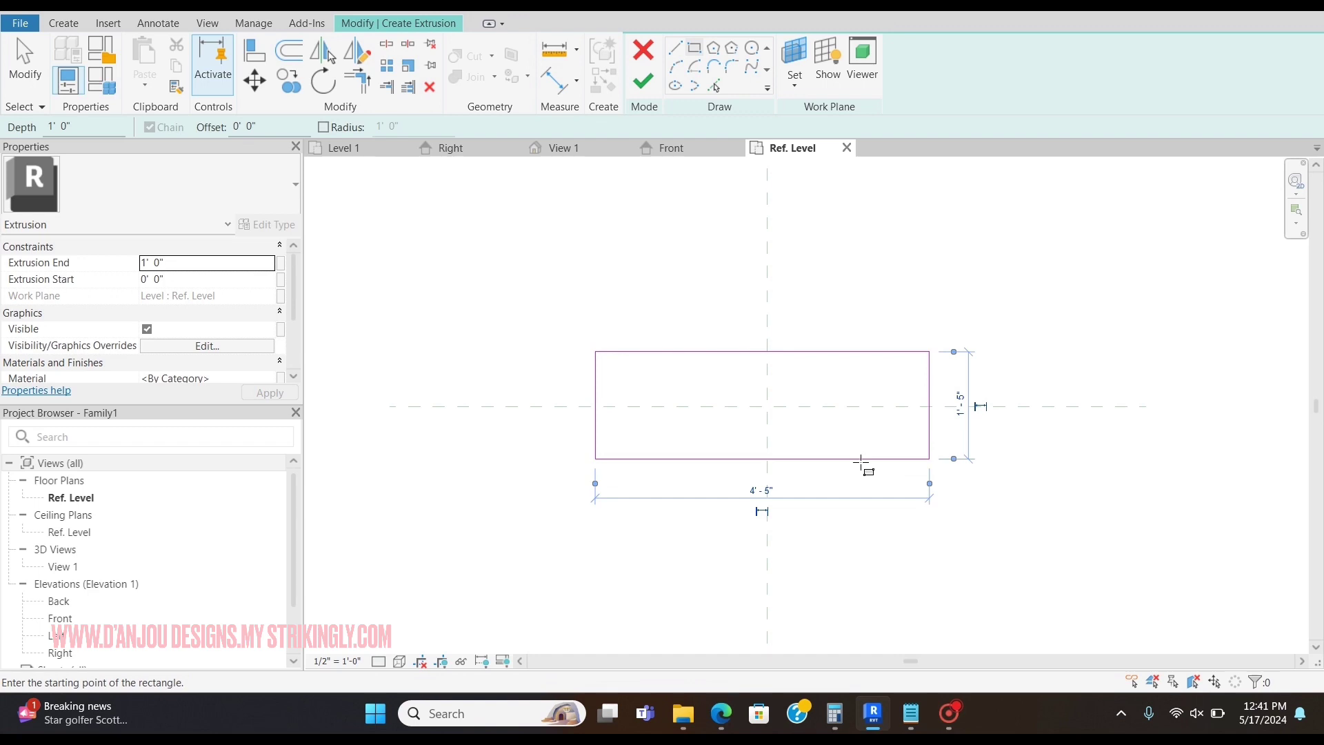
Set the sketched rectangle's width to 84" and its depth to 35".
left_click(761, 491)
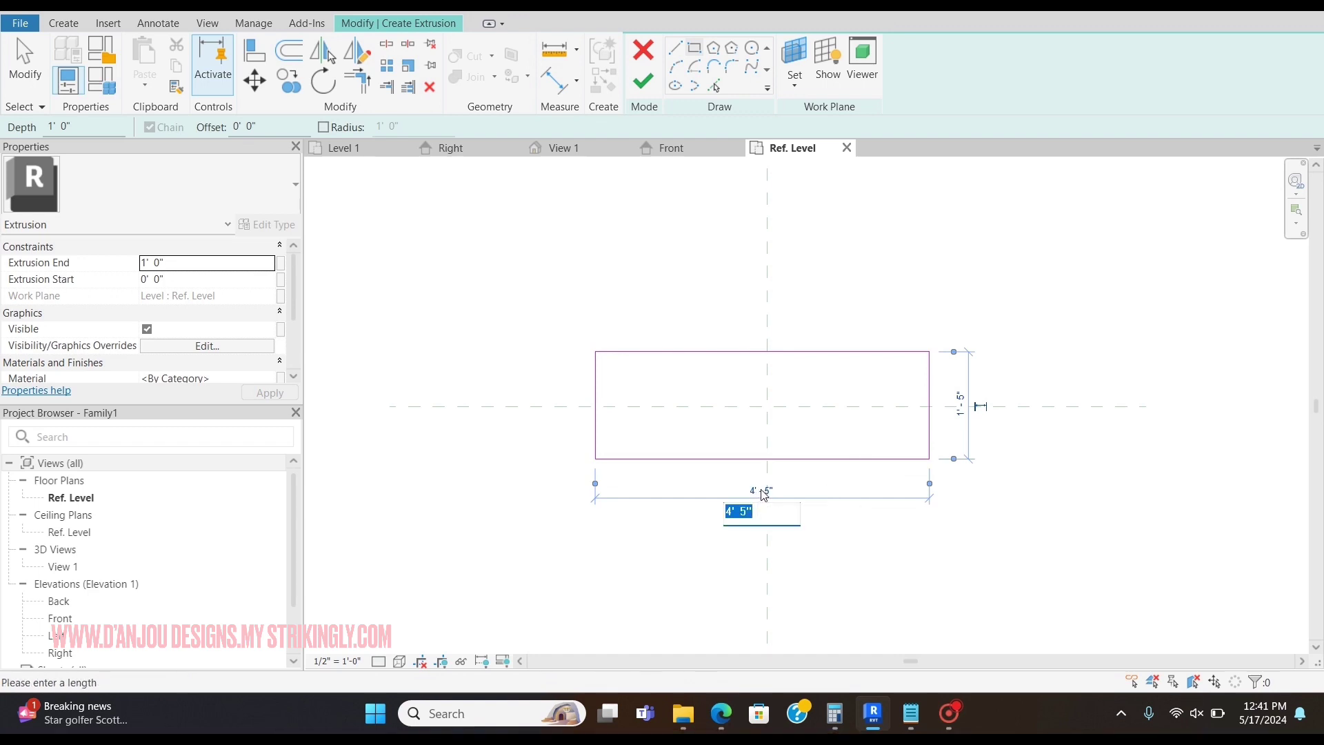
type("84\"")
key("Return")
left_click(1160, 406)
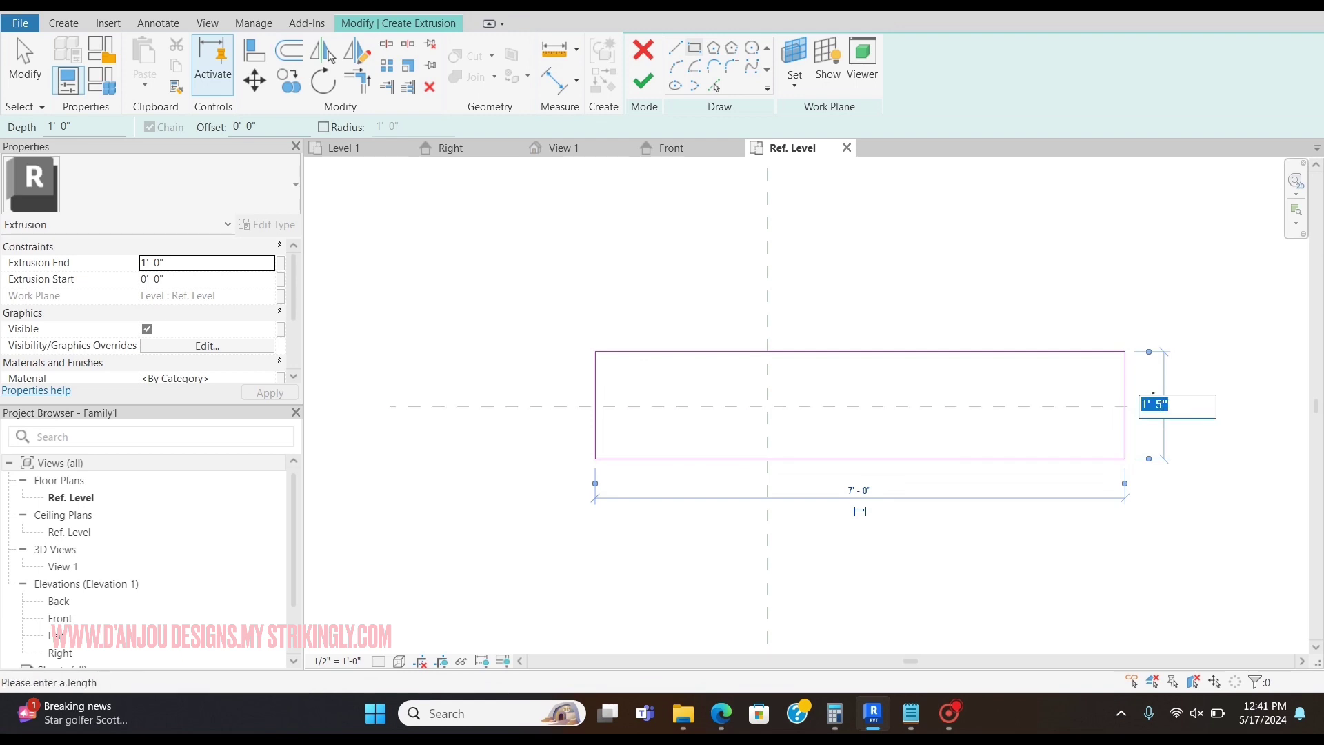
key("Return")
key("Escape")
key("Escape")
Move the whole rectangle horizontally so the midpoint of its long edge lies on the Center Left/Right reference plane.
middle_click_drag(1073, 361, 945, 401)
left_click_drag(429, 260, 1062, 541)
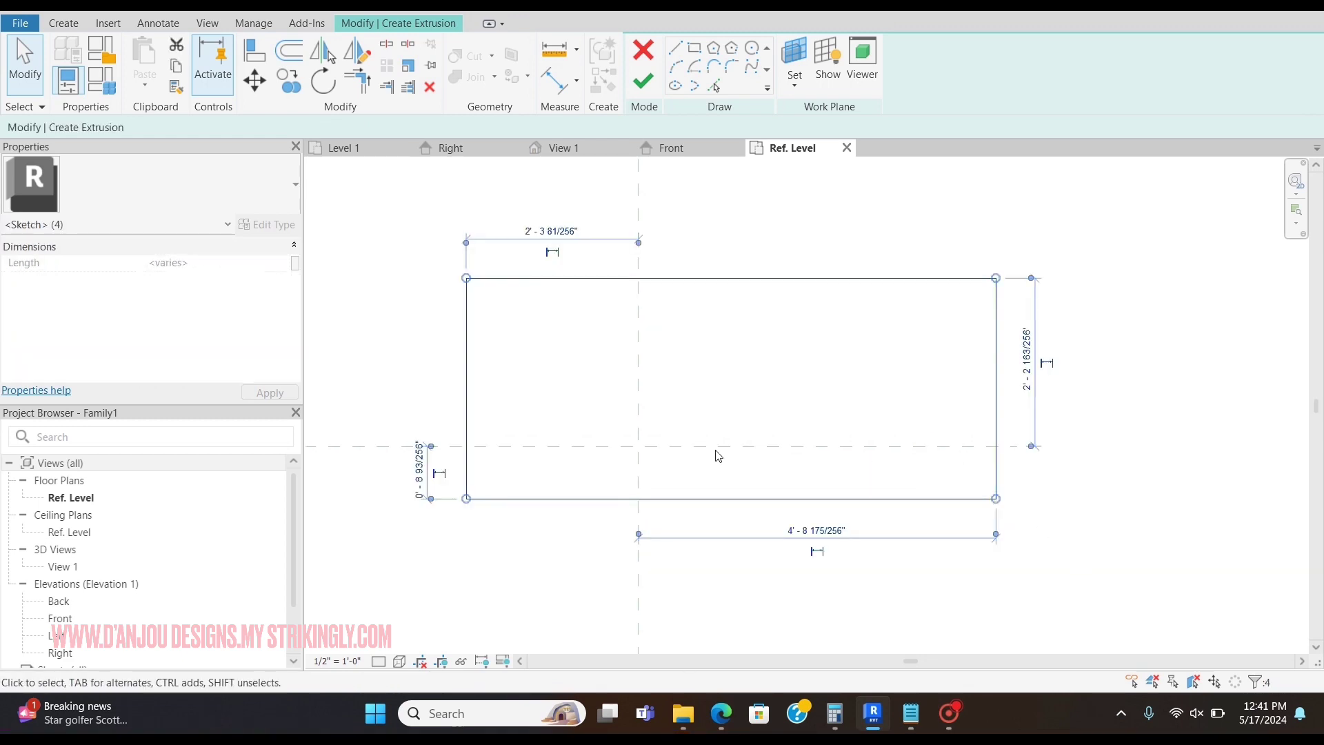
left_click_drag(418, 269, 1018, 572)
key("m")
key("v")
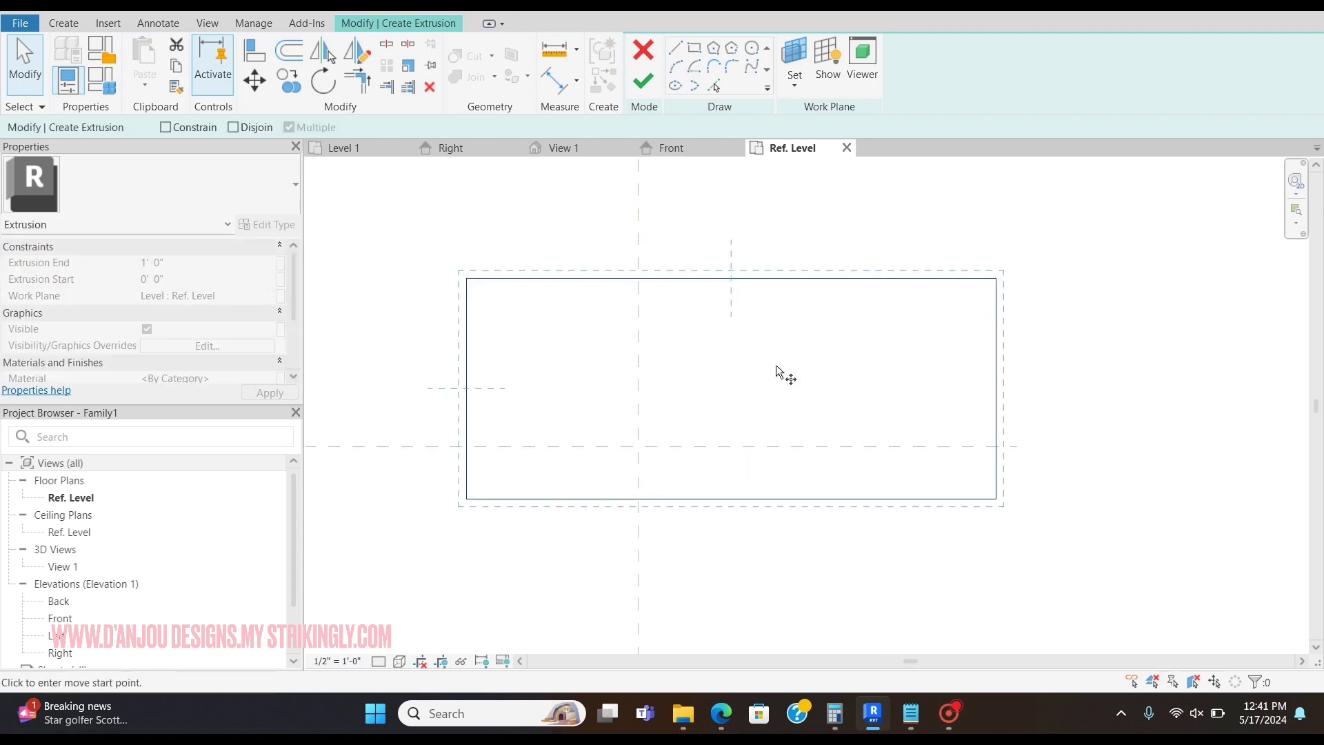
left_click(731, 280)
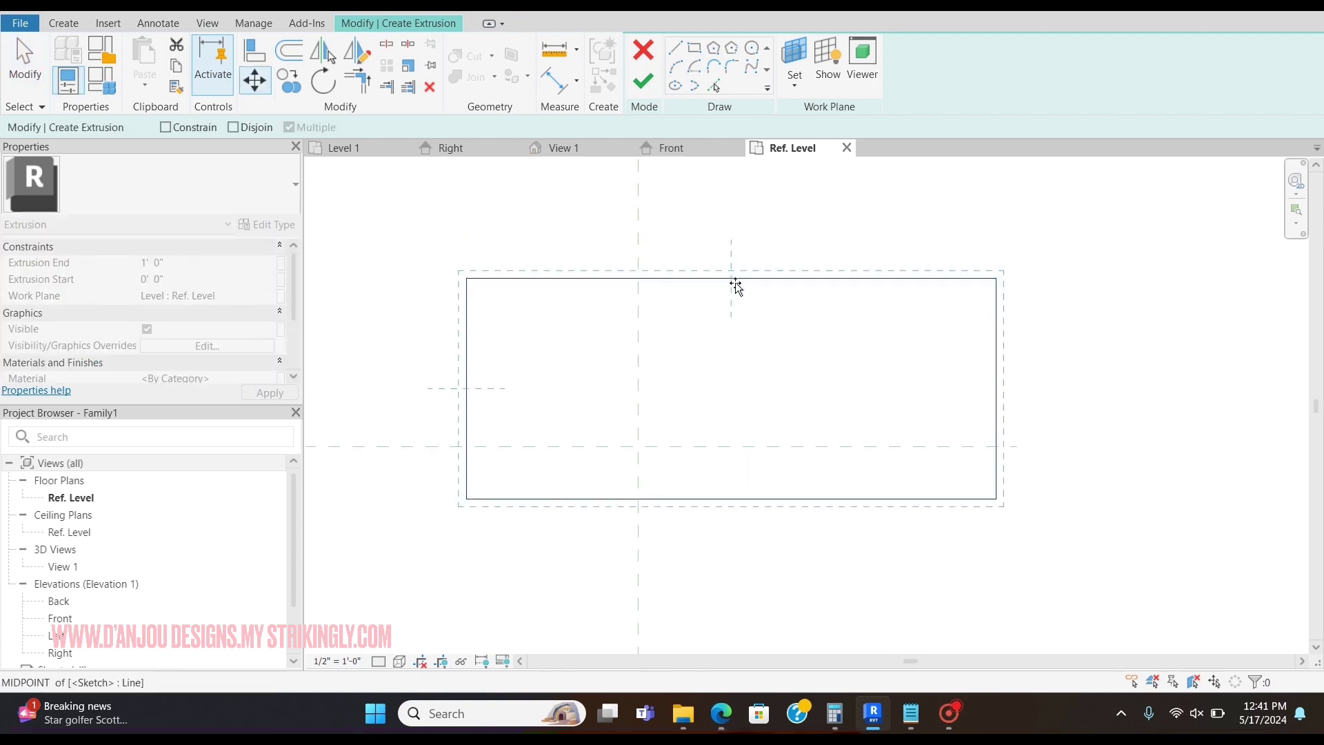
left_click(638, 278)
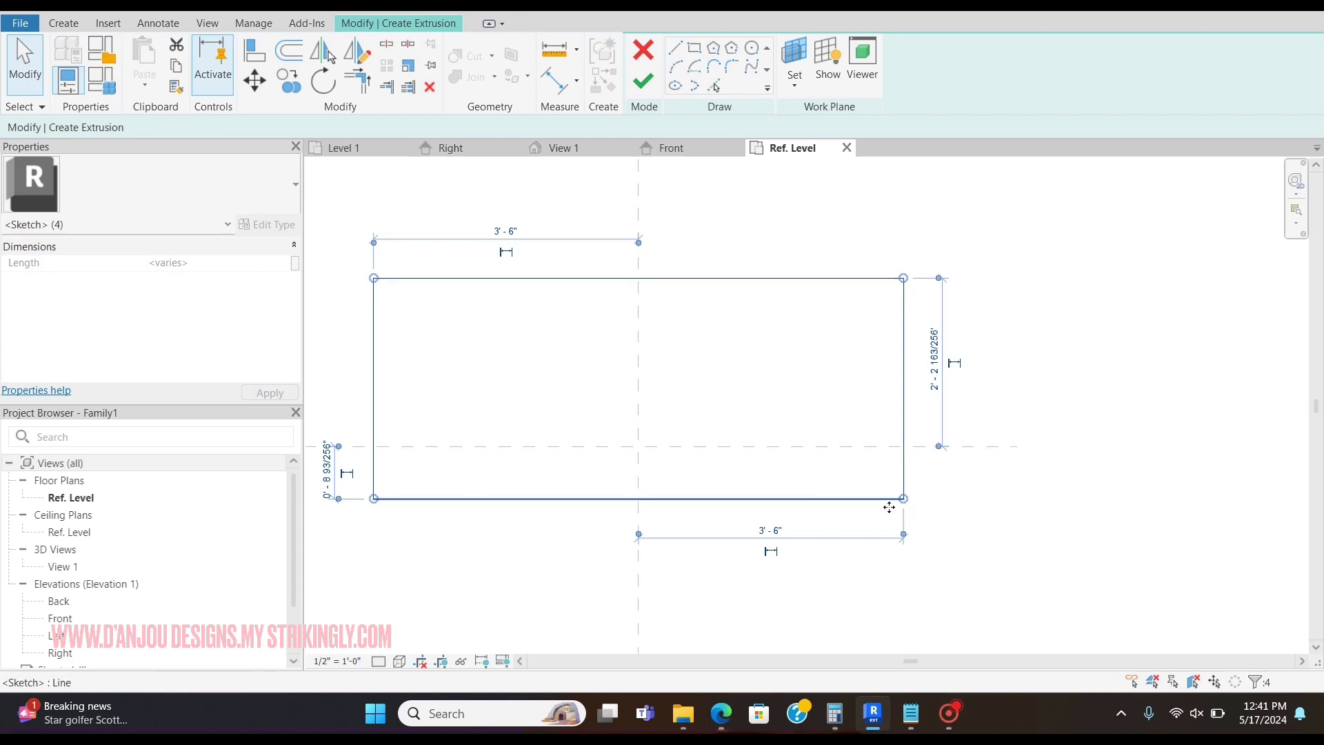
Move the rectangle so its short edge's midpoint lies on the Center Front/Back reference plane, and finish the extrusion.
key("m")
key("v")
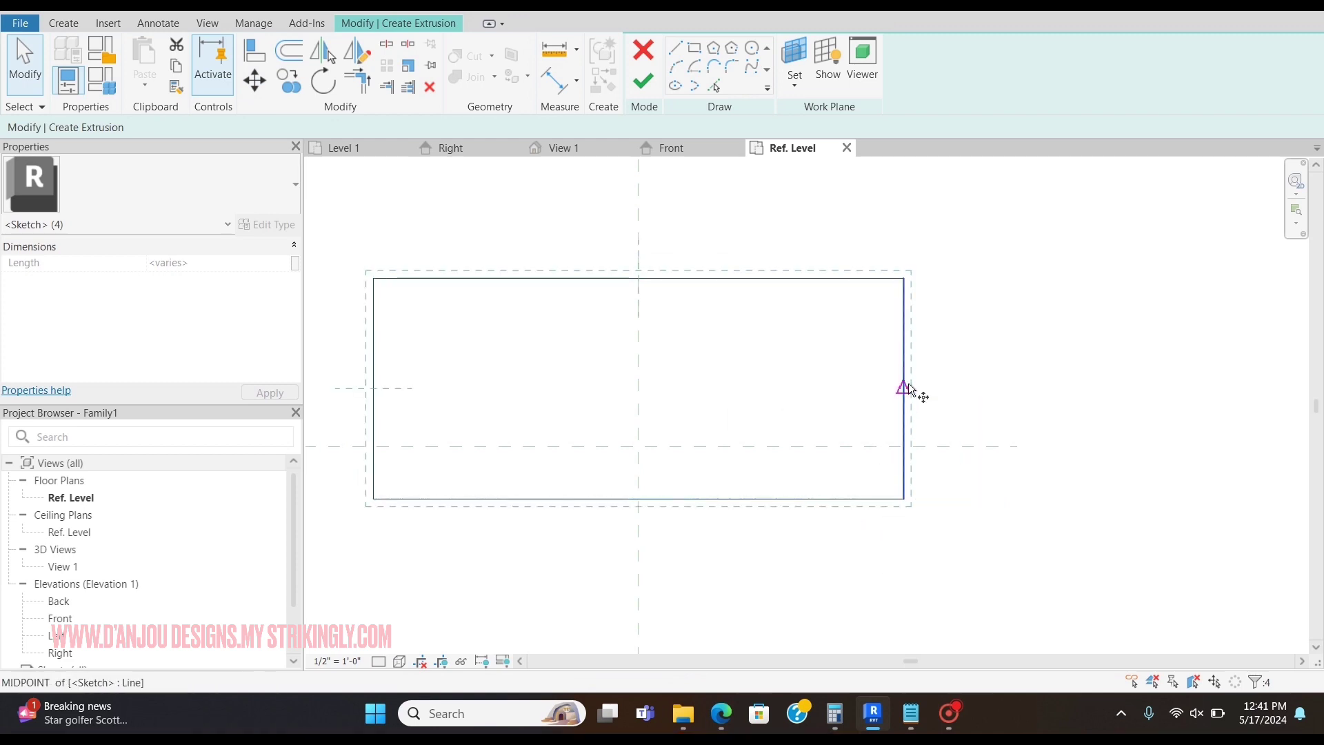
left_click(903, 388)
left_click(904, 446)
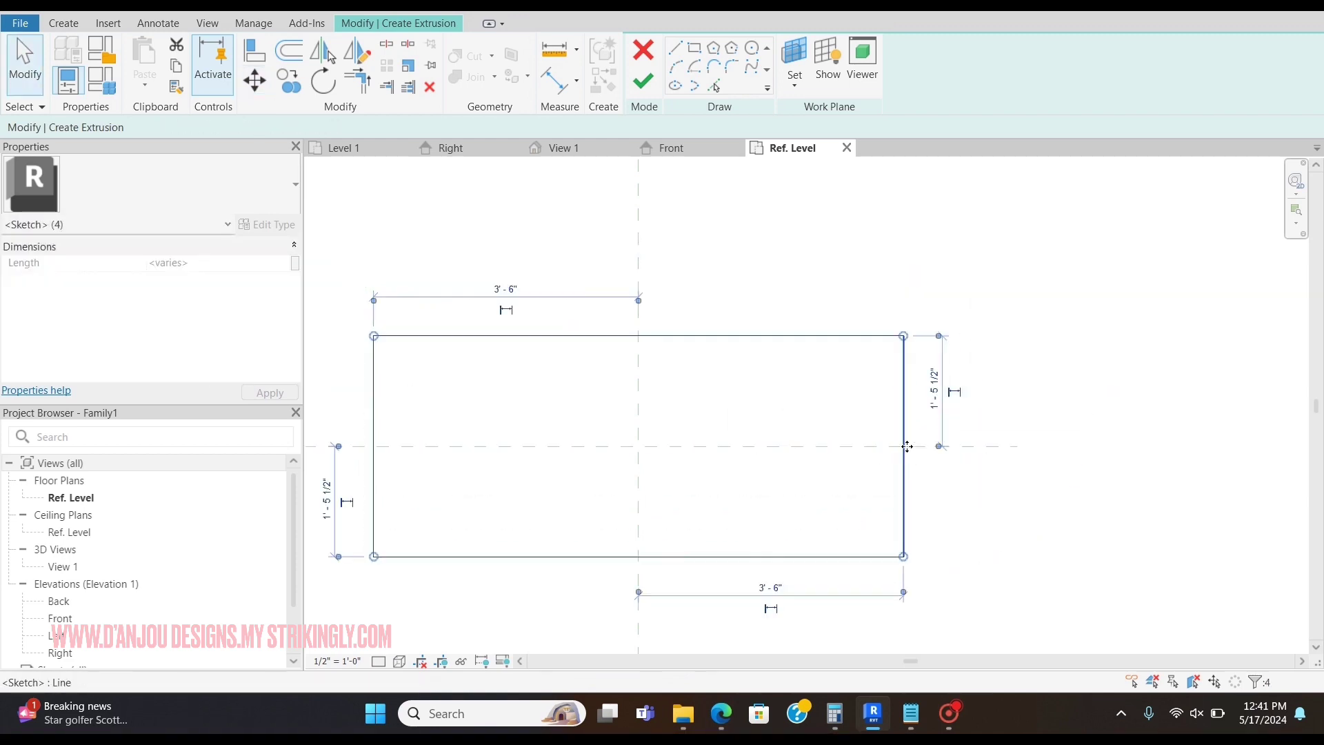
left_click(1047, 322)
scroll(859, 270, "down", 2)
scroll(662, 440, "up", 2)
left_click(652, 82)
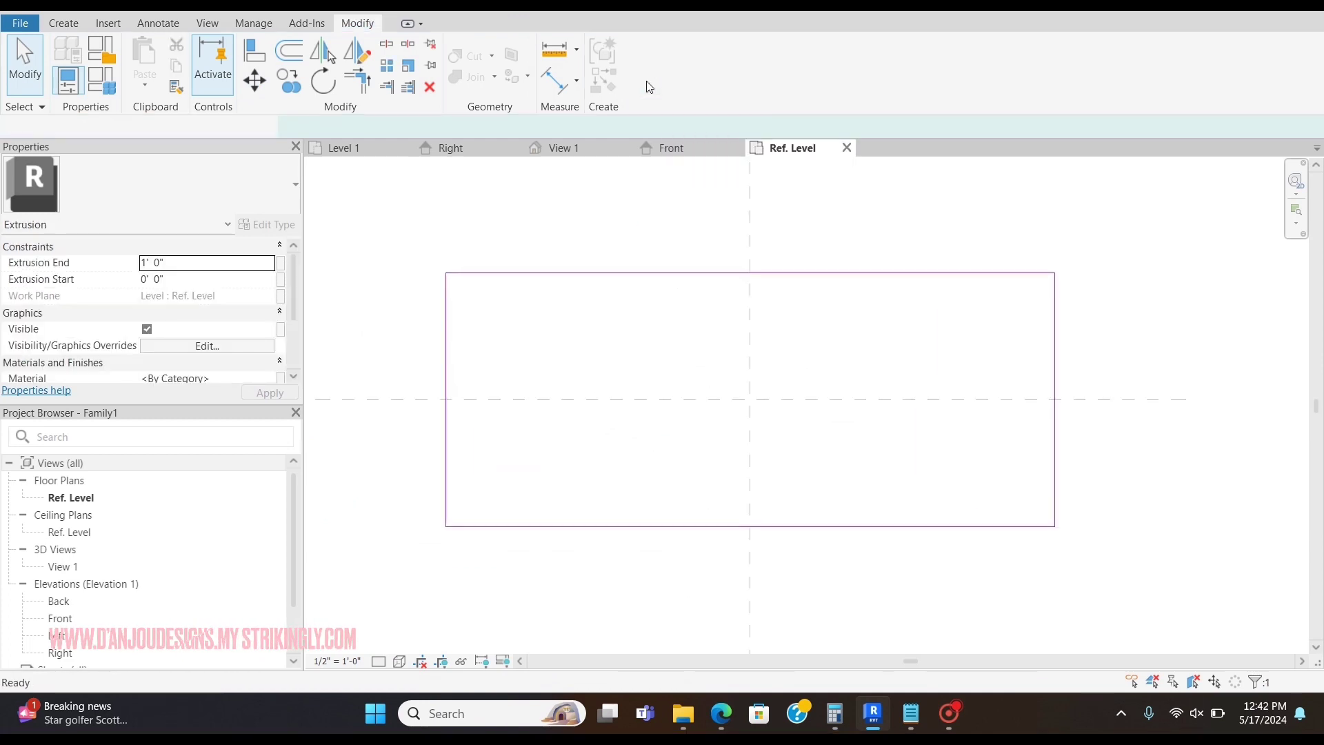
Open the Front elevation and extend the Ref. Level line so its head sits farther from the extrusion.
left_click(695, 145)
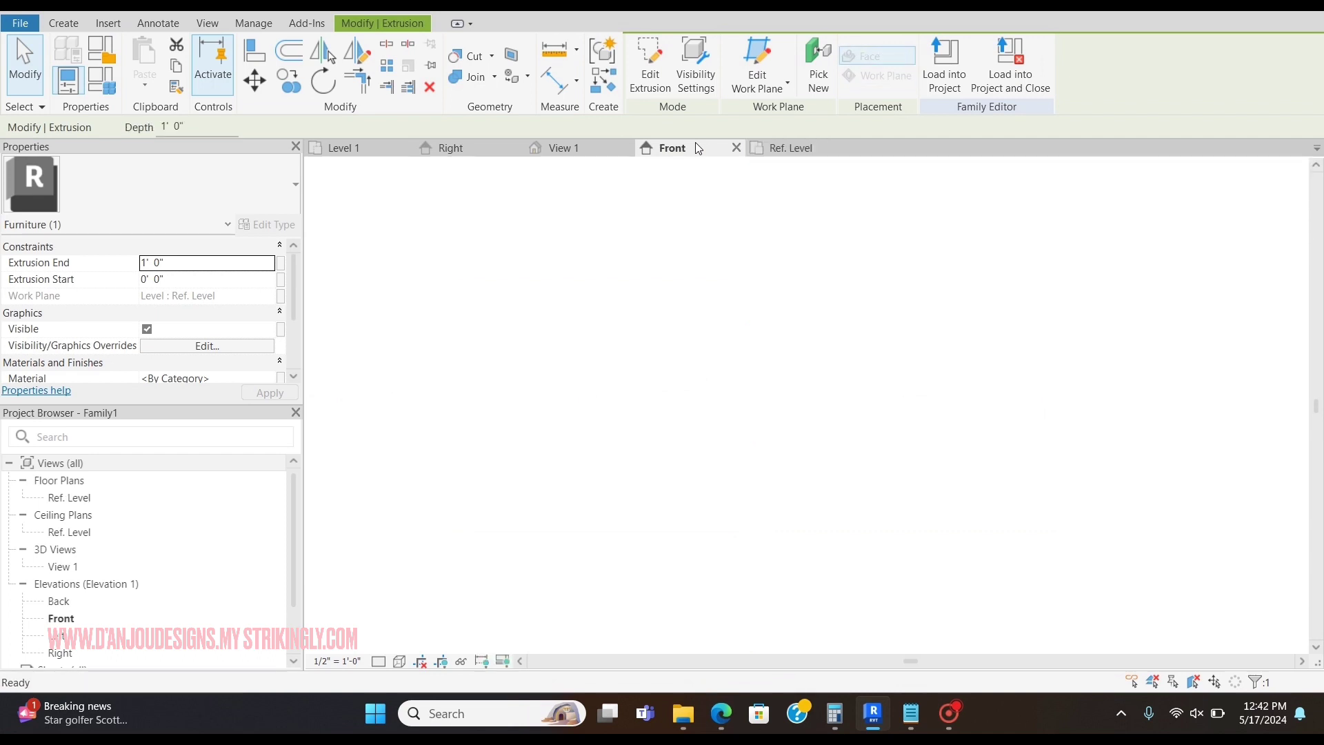
scroll(1014, 557, "up", 11)
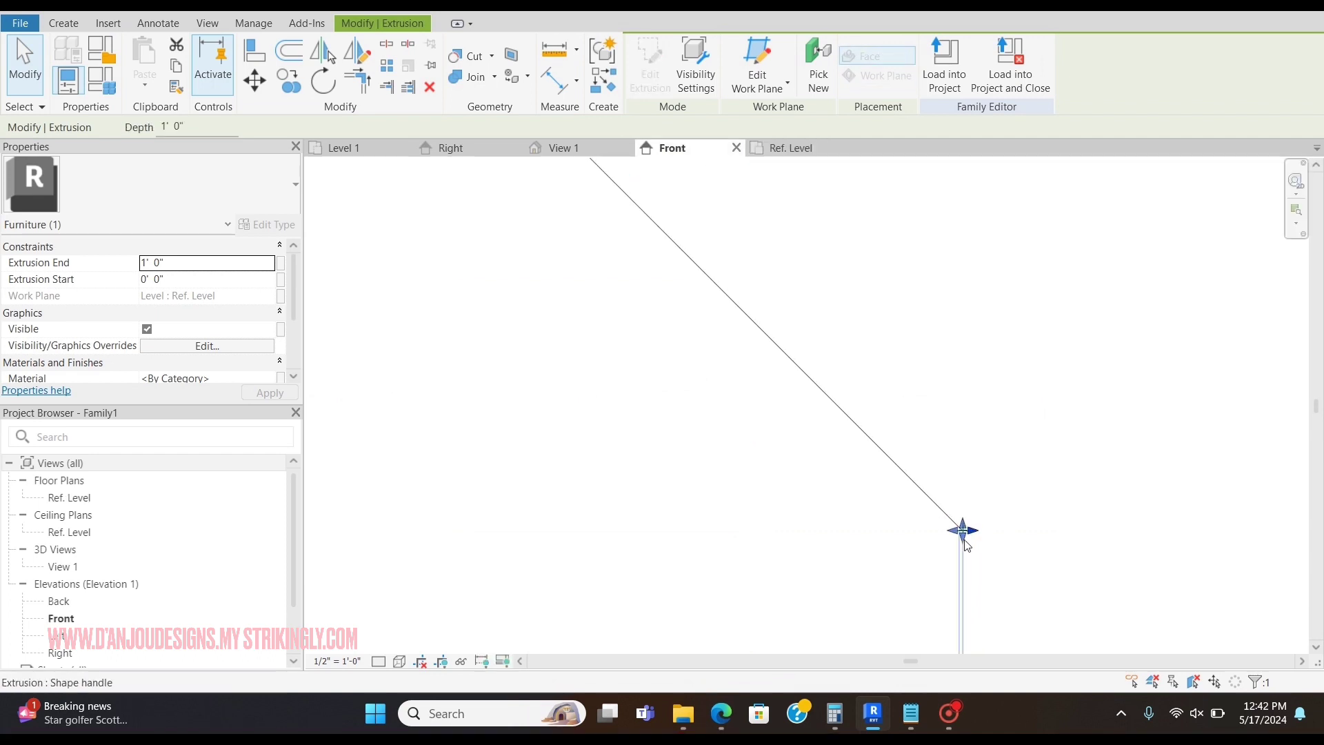
scroll(1002, 463, "up", 6)
left_click(1019, 413)
left_click_drag(1067, 409, 1247, 407)
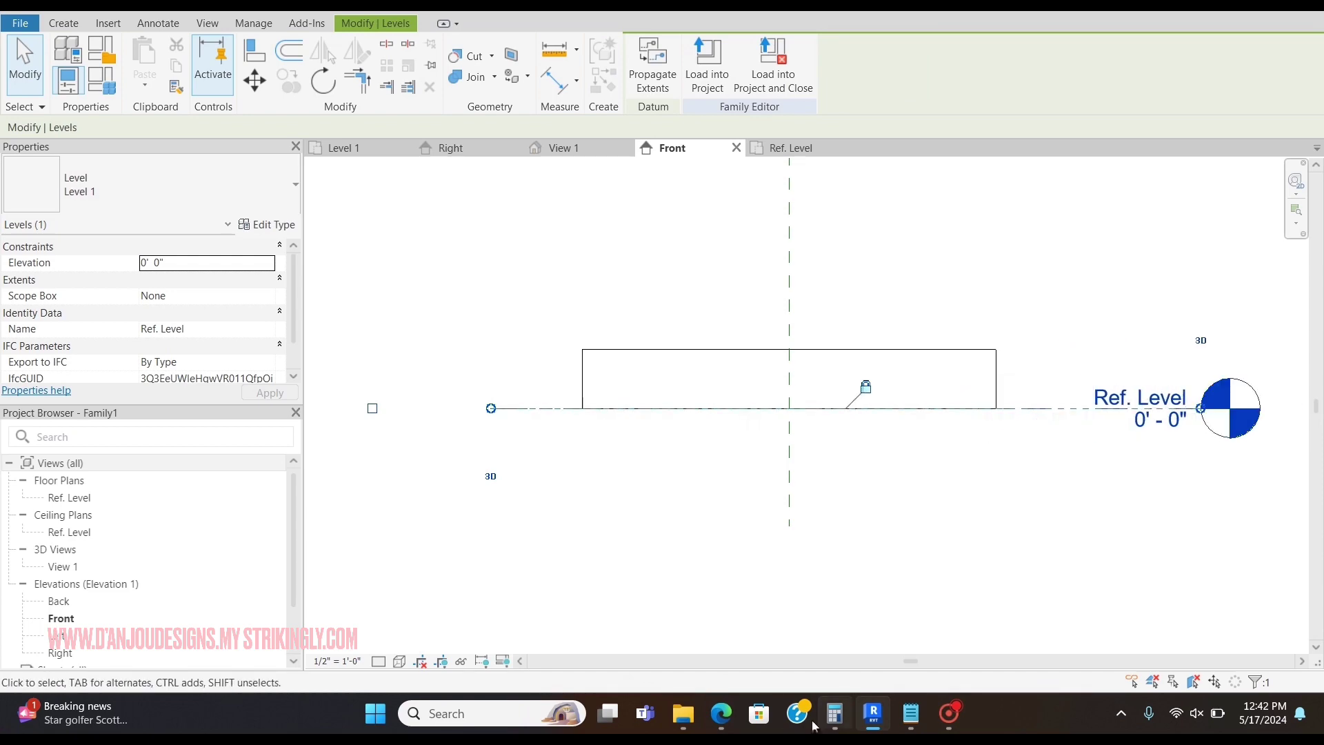
Switch to the browser and check the sofa's photo against the seat, arm and overall heights in the dimension notes.
left_click(721, 714)
left_click(83, 183)
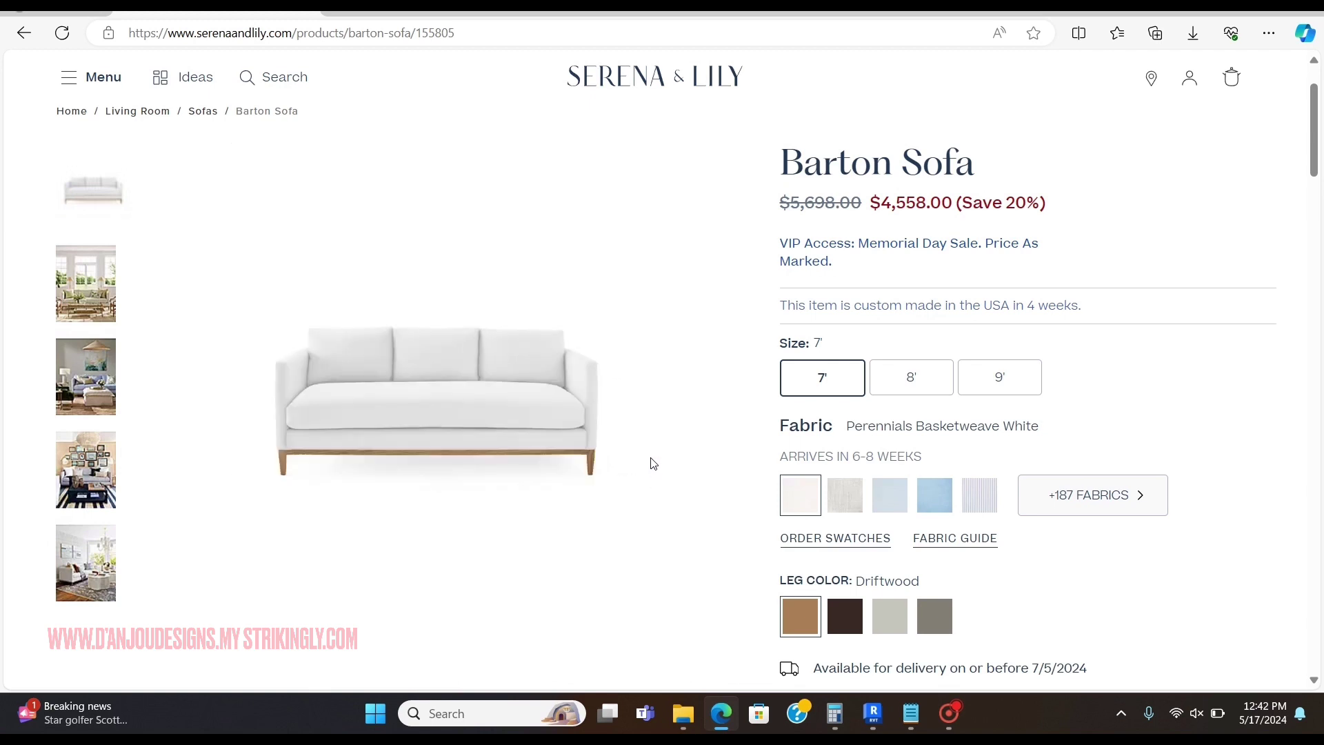
left_click(911, 713)
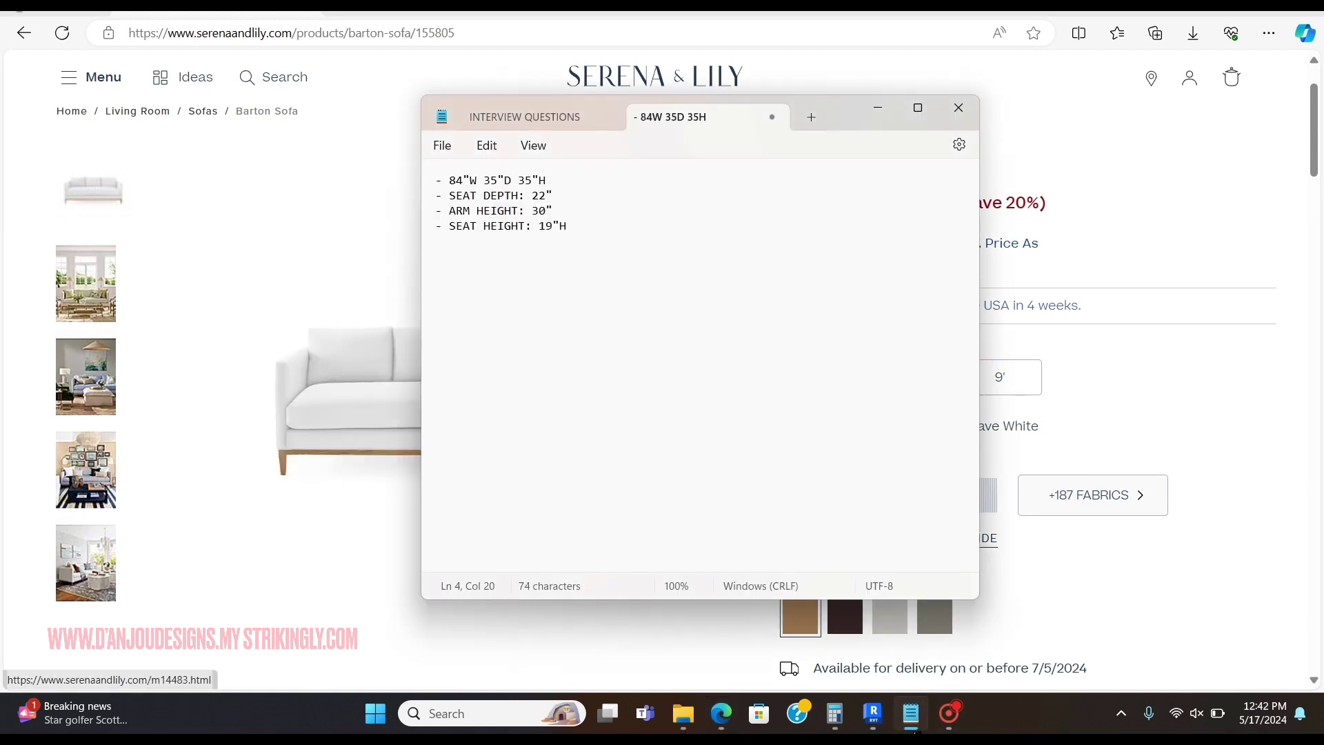
left_click(1063, 575)
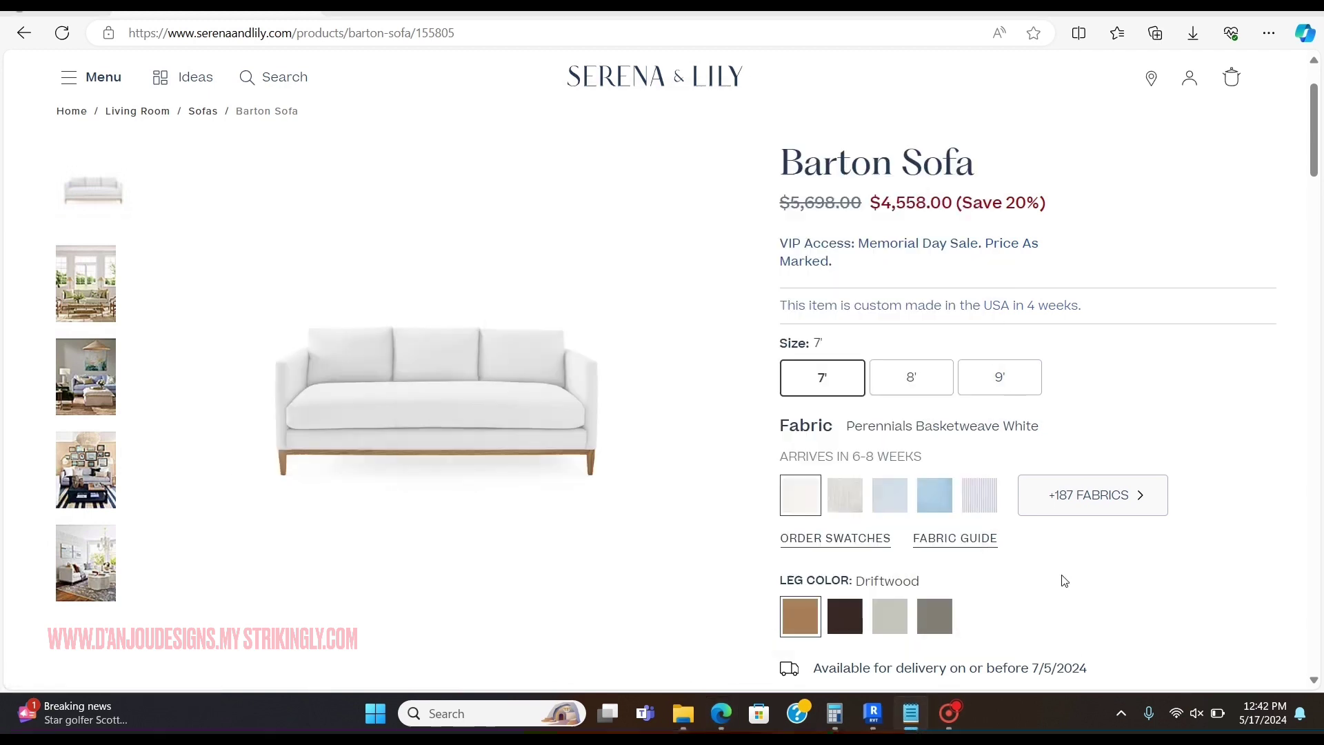
Switch back to Revit and draw a 35-inch vertical model line up from the Ref. Level, just beyond the extrusion's right end.
left_click(873, 713)
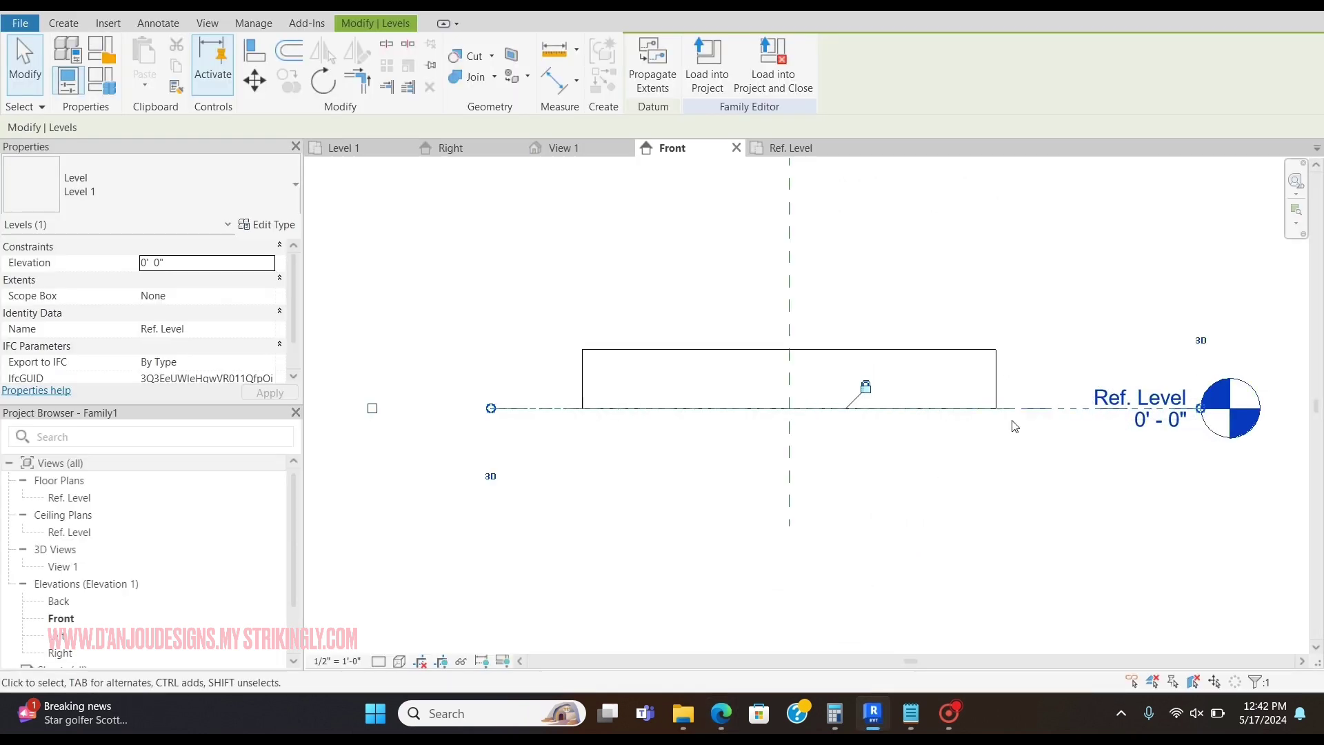
key("l")
key("i")
left_click(1049, 408)
type("35")
key("Return")
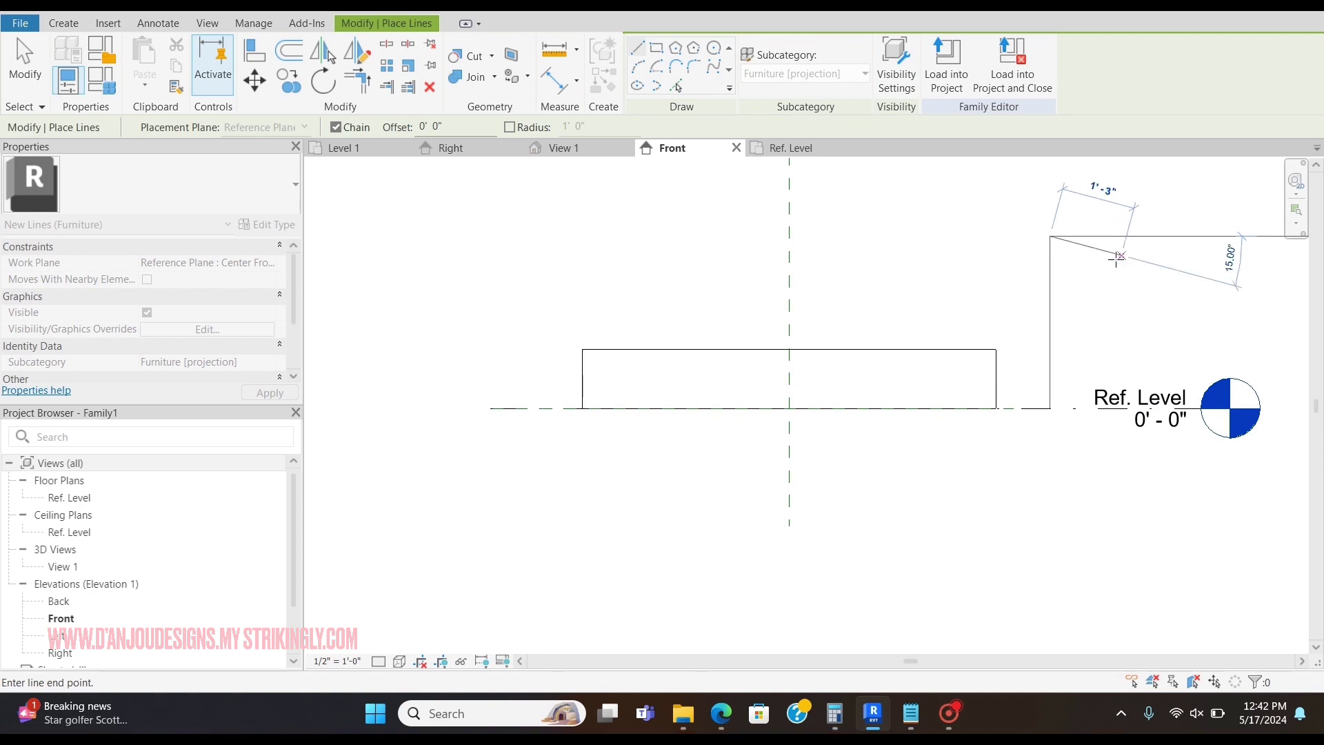
key("Escape")
key("Escape")
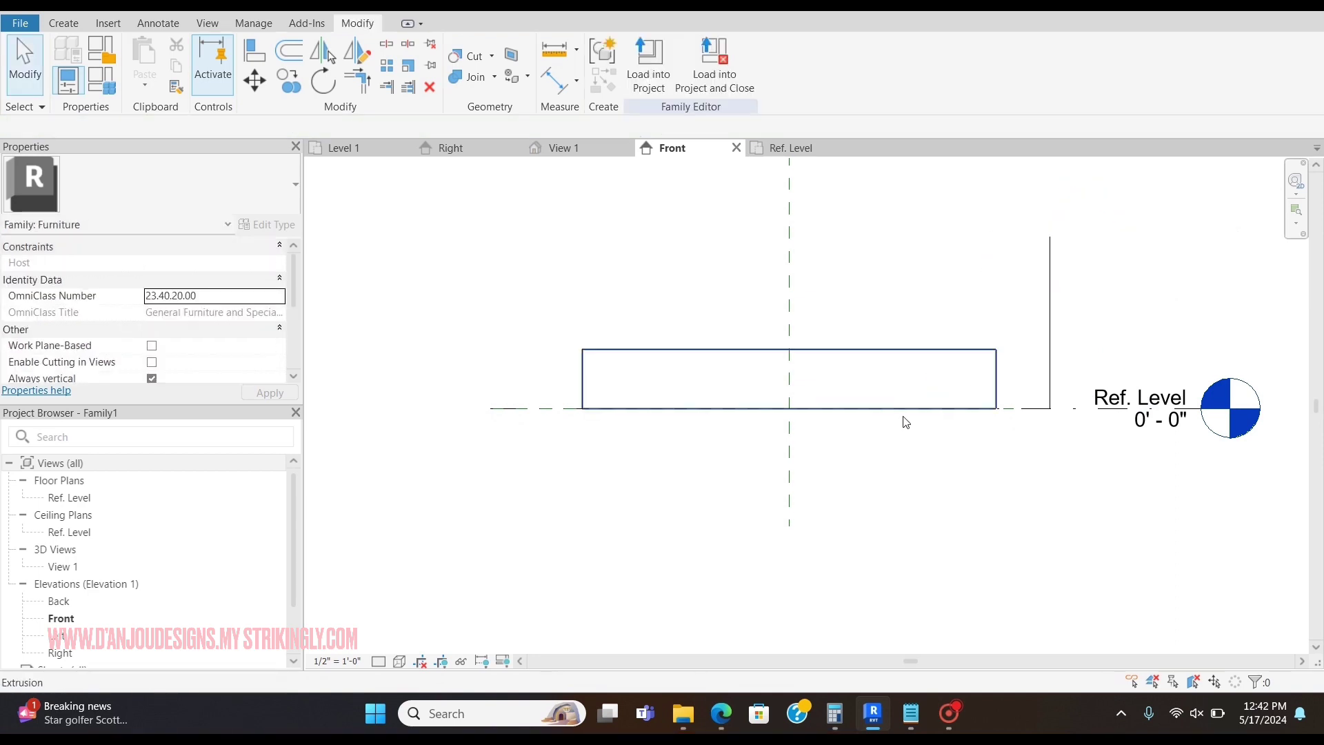
Draw a 4-inch vertical model line up from the Ref. Level, between the extrusion and the 35-inch line.
left_click(864, 352)
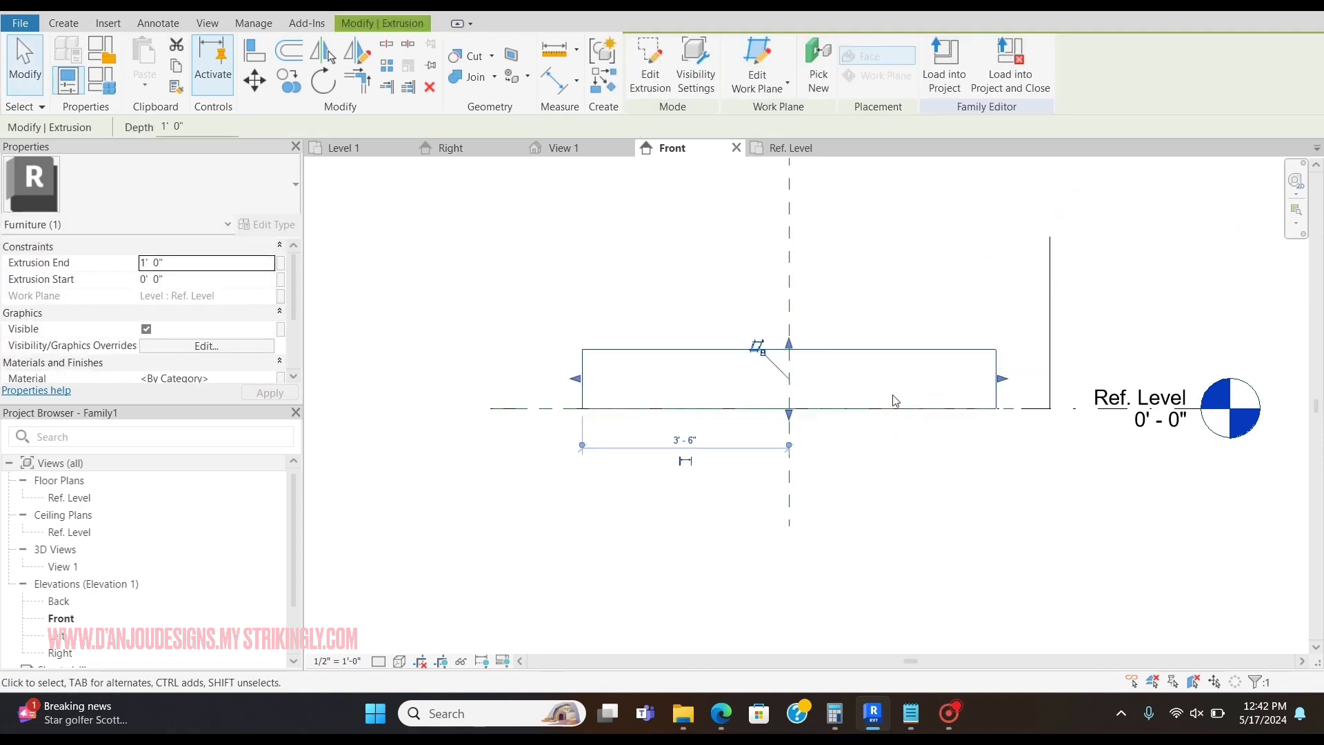
key("l")
key("i")
left_click(1025, 407)
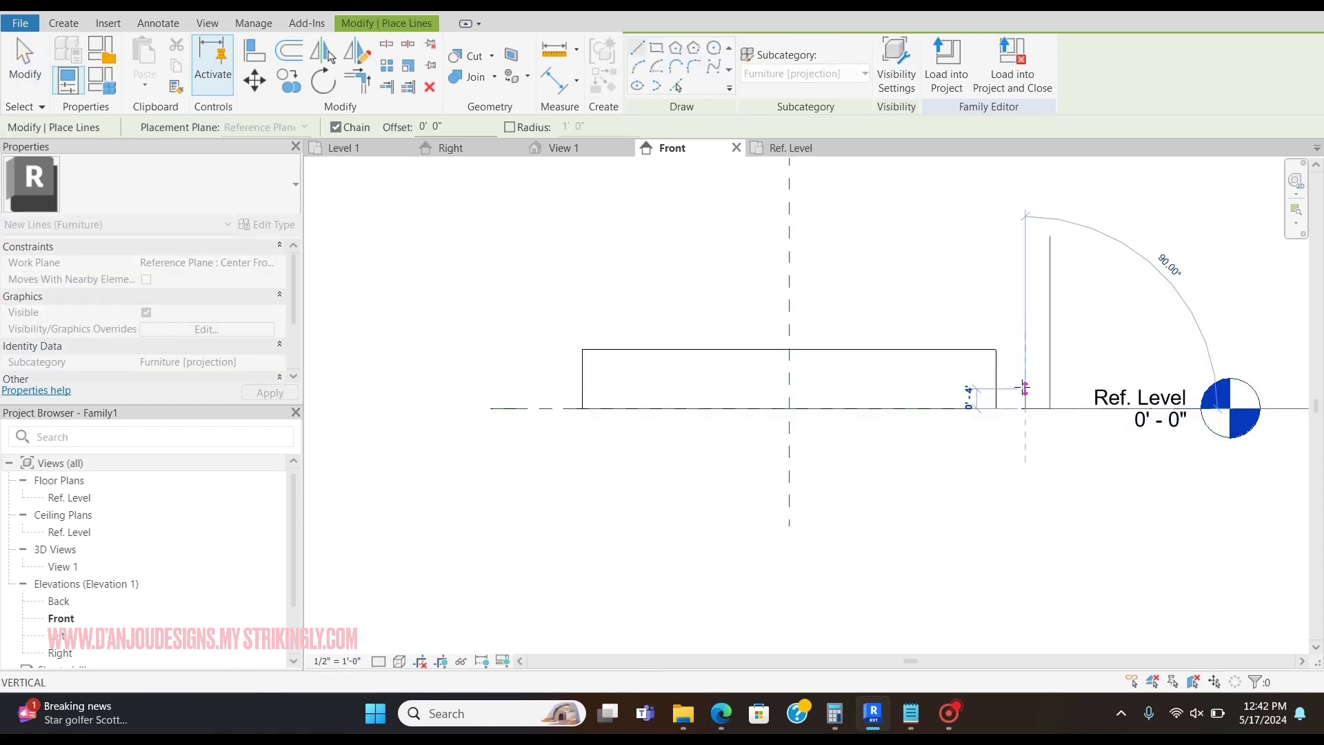
left_click(1025, 387)
scroll(1024, 386, "up", 3)
key("Escape")
key("Escape")
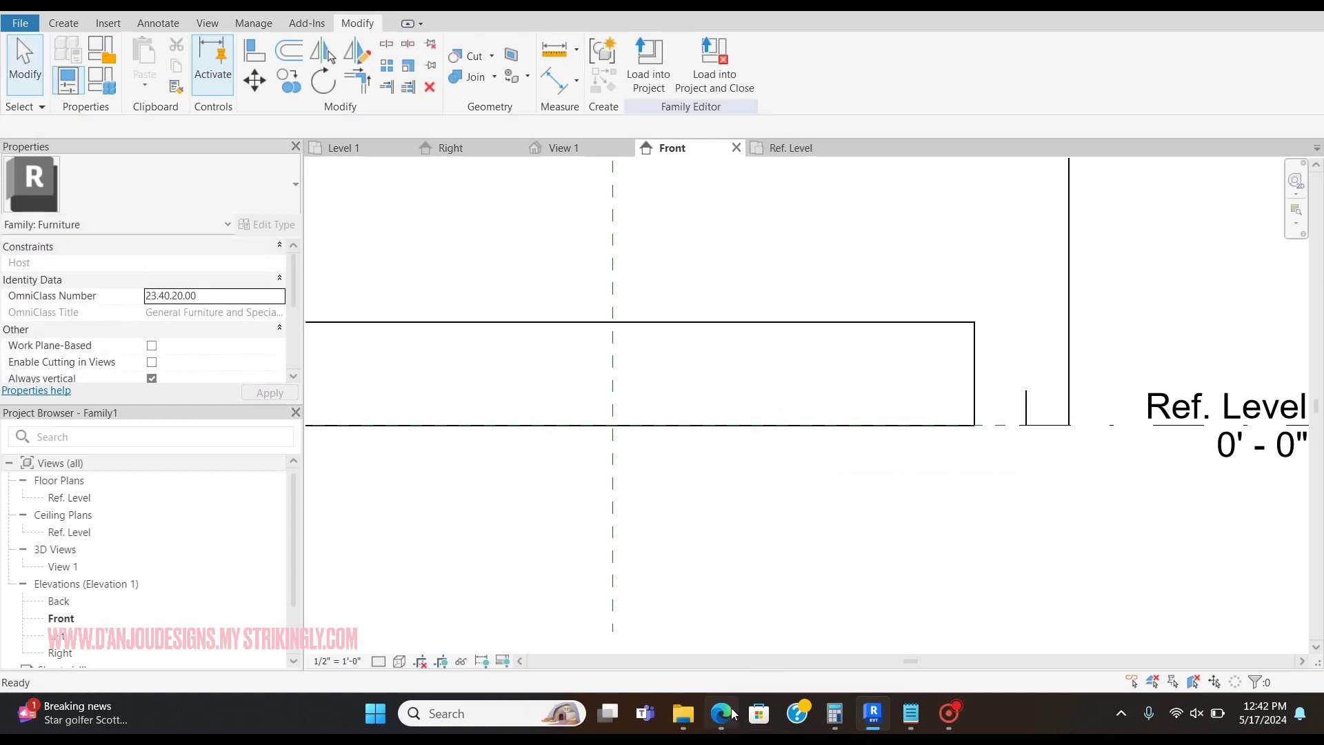
Check the sofa photo in the browser, and in Revit draw a 1-inch vertical model line on top of the 4-inch line.
left_click(734, 715)
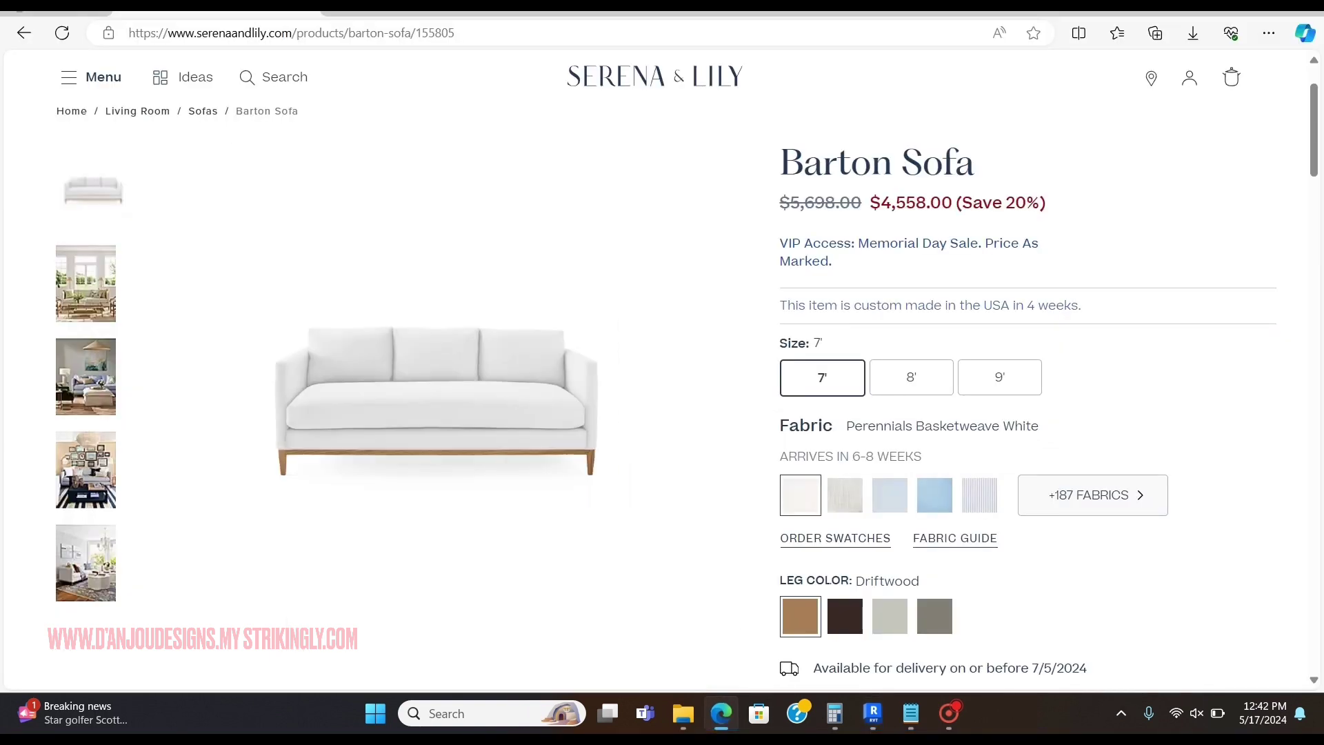
left_click(870, 712)
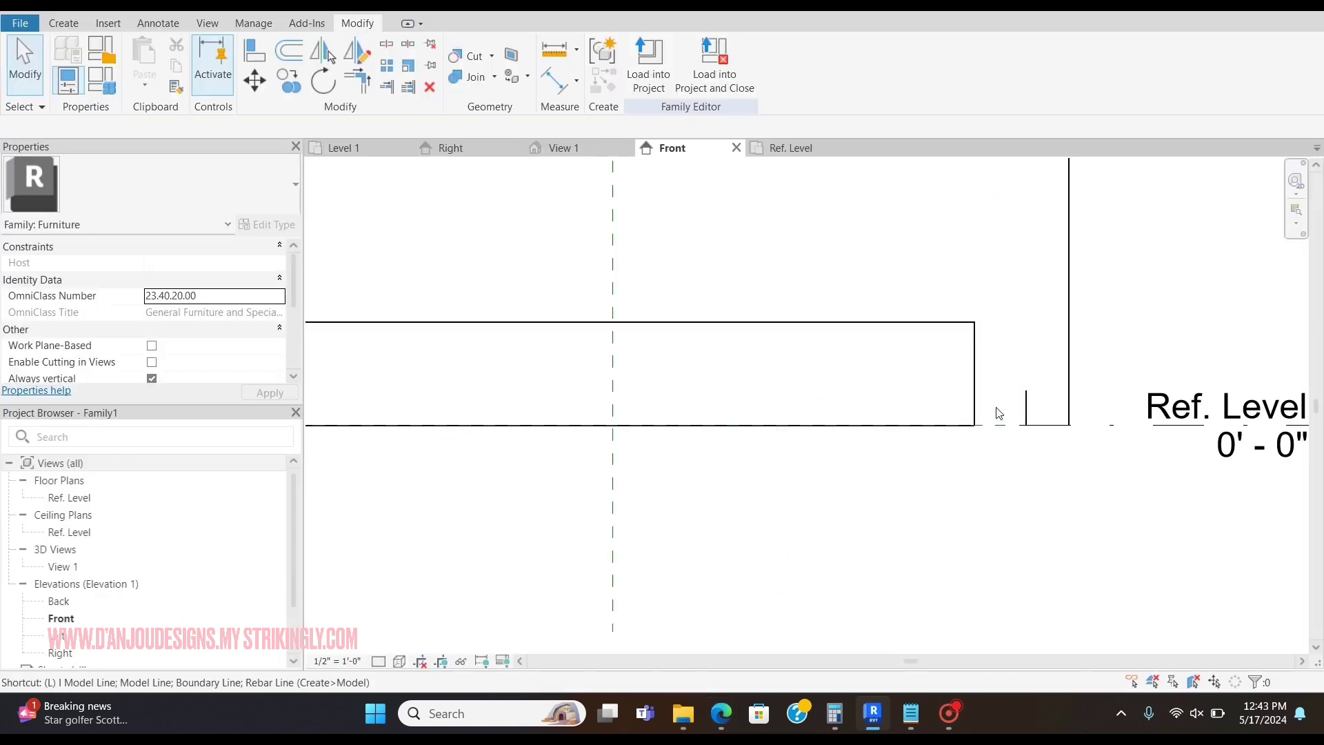
key("i")
left_click(1026, 390)
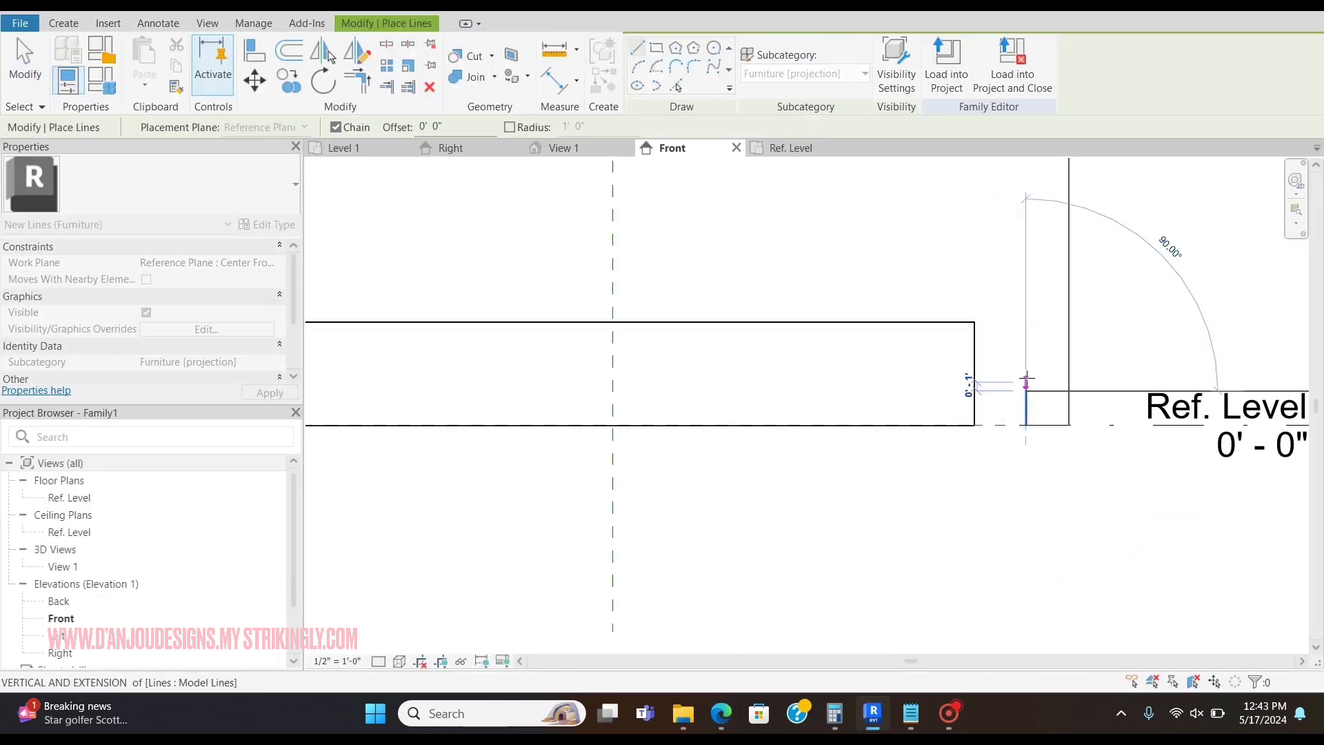
key("Escape")
key("Escape")
Raise the extrusion's underside to the top of the 4-inch line and dissociate the extrusion from its work plane.
left_click(931, 426)
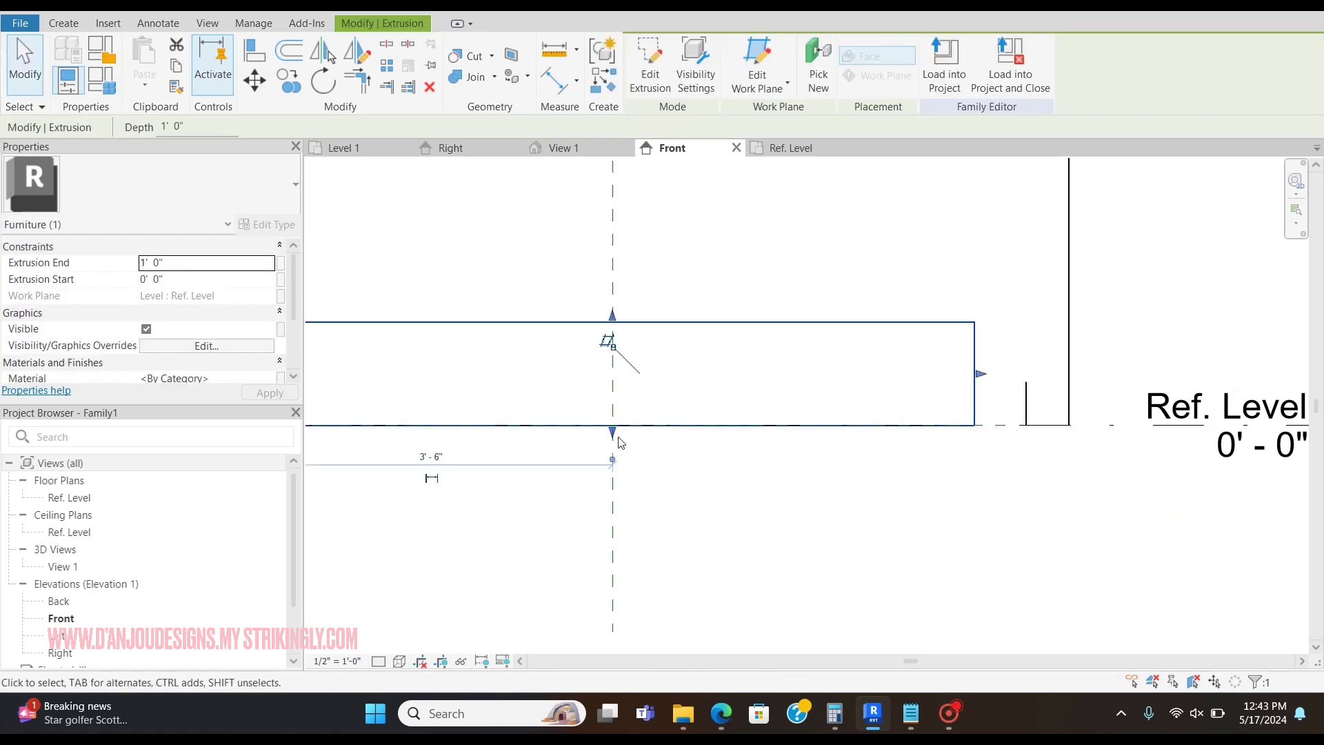
key("Escape")
left_click(1026, 386)
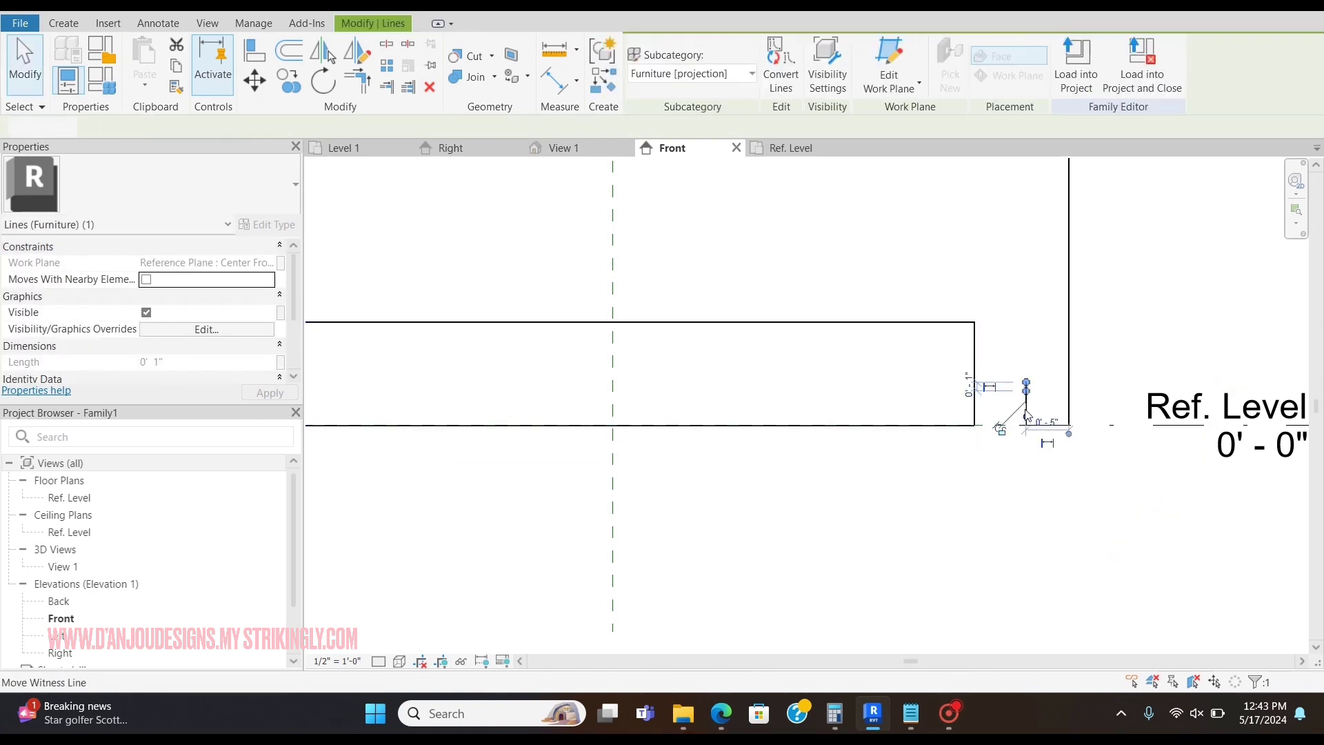
left_click(1040, 404)
left_click(1026, 412)
left_click(1026, 465)
left_click(954, 427)
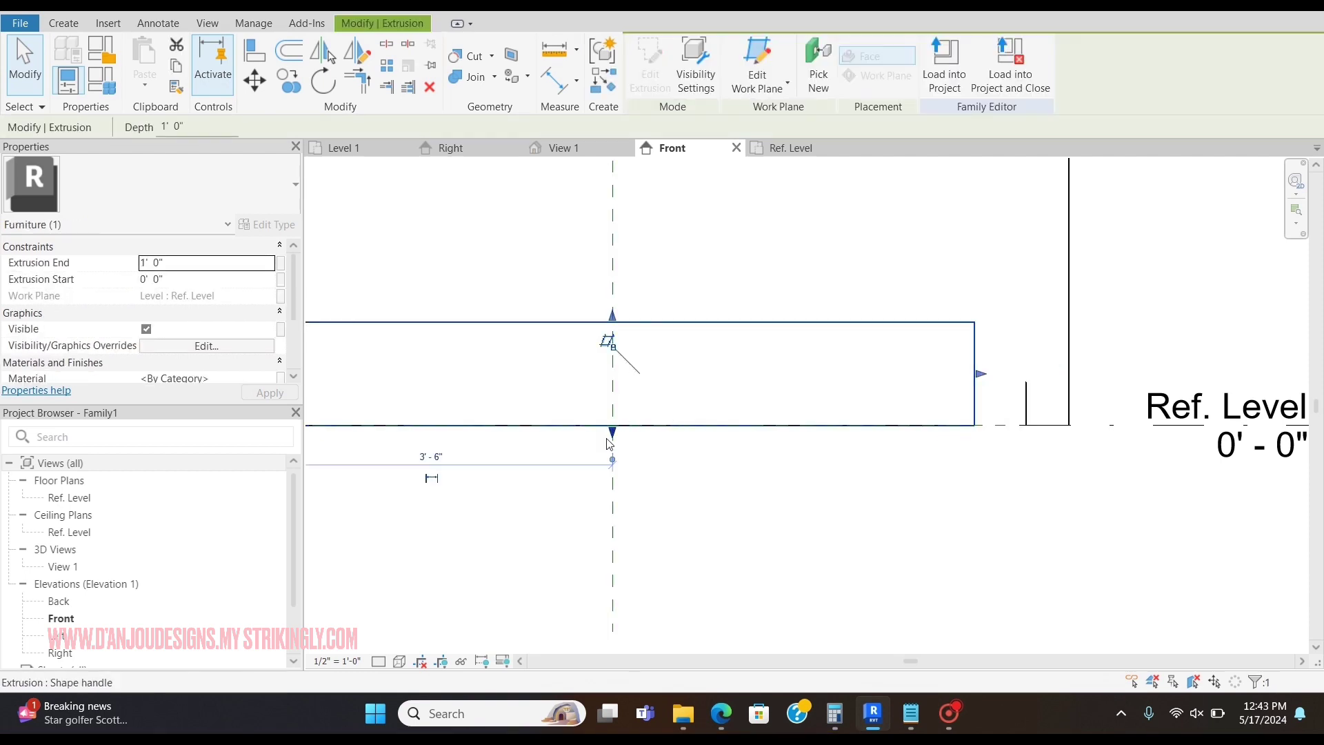
left_click_drag(611, 438, 612, 404)
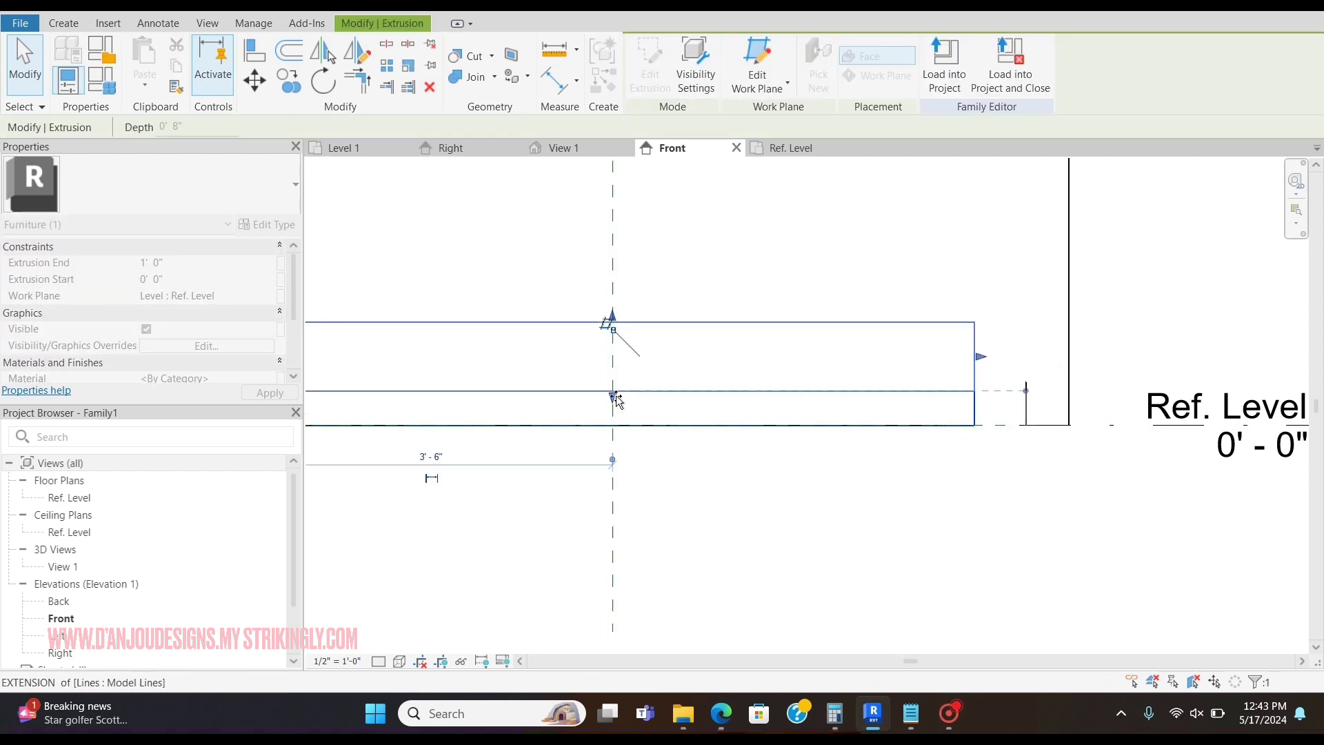
left_click(608, 324)
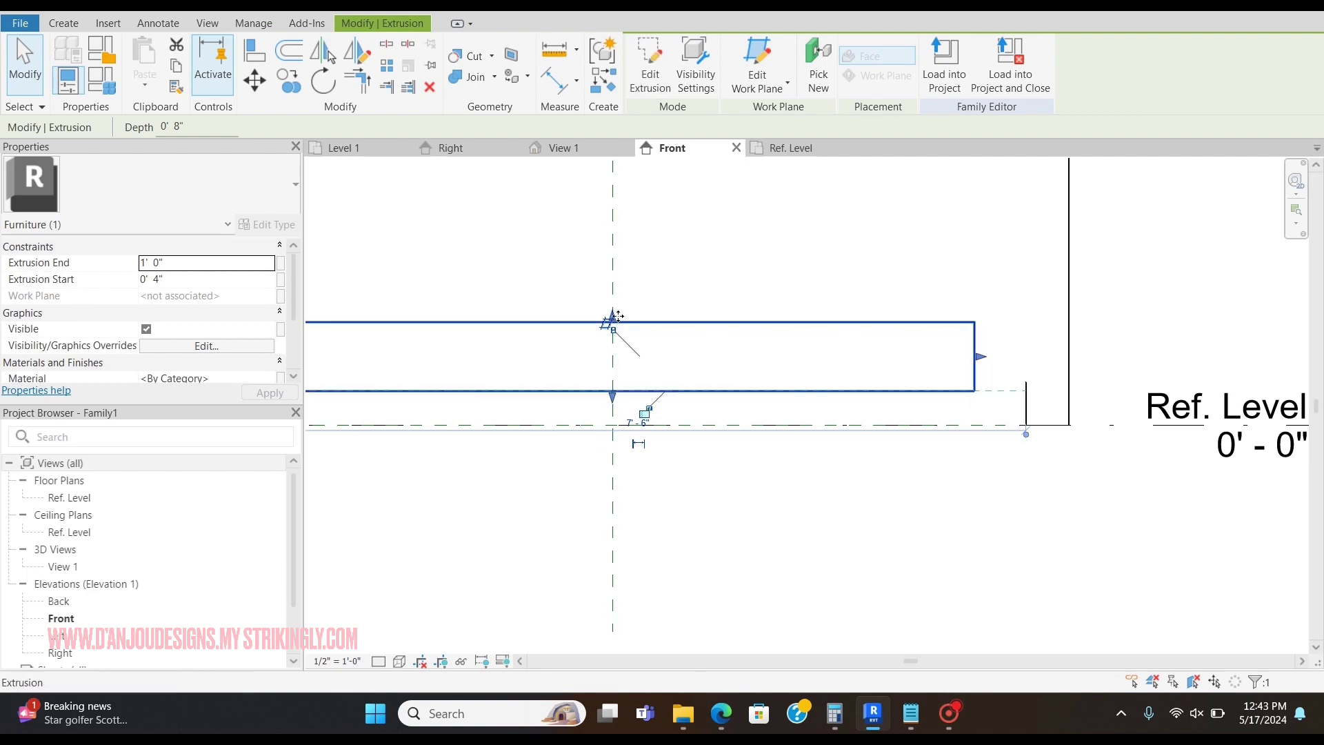
Lower the extrusion's top face to the upper end of the 1-inch line, and delete the short guide lines.
scroll(612, 327, "up", 3)
left_click_drag(611, 356, 638, 442)
scroll(624, 368, "down", 2)
left_click(890, 324)
scroll(965, 373, "down", 2)
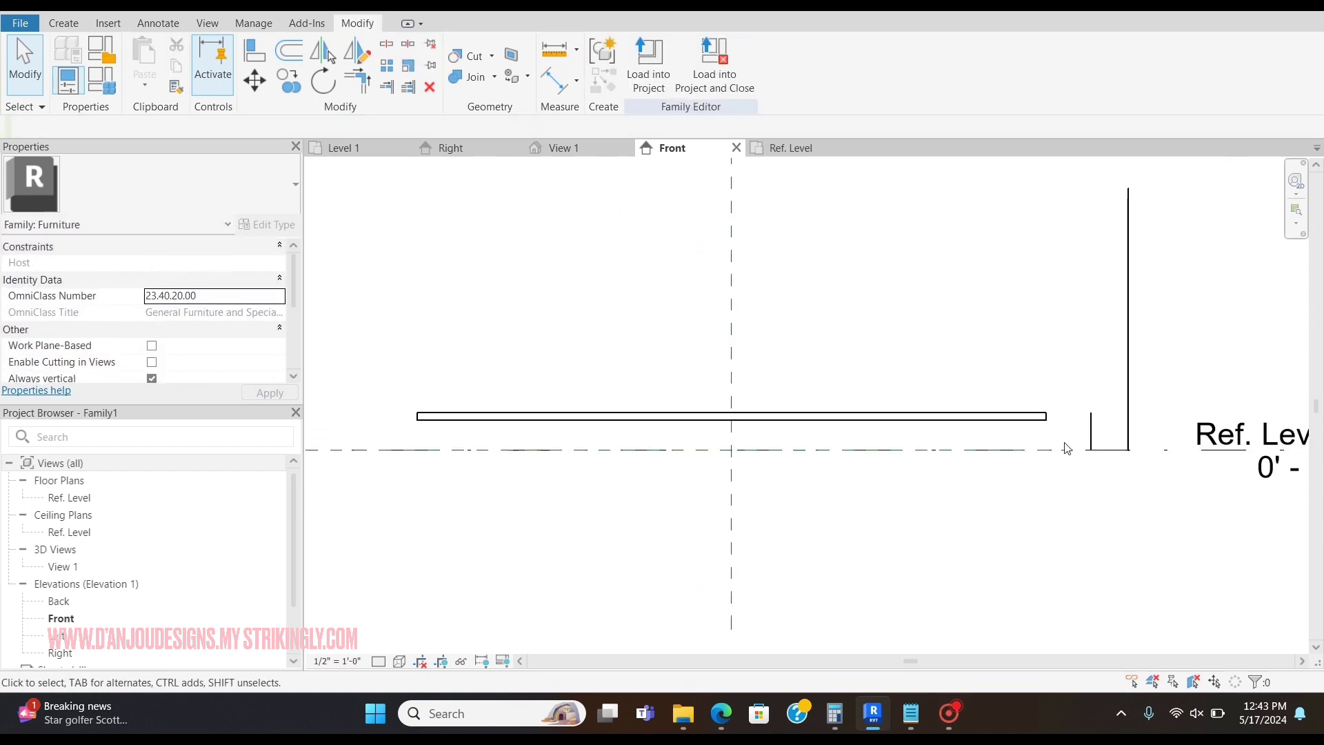
left_click(1098, 476)
key("Delete")
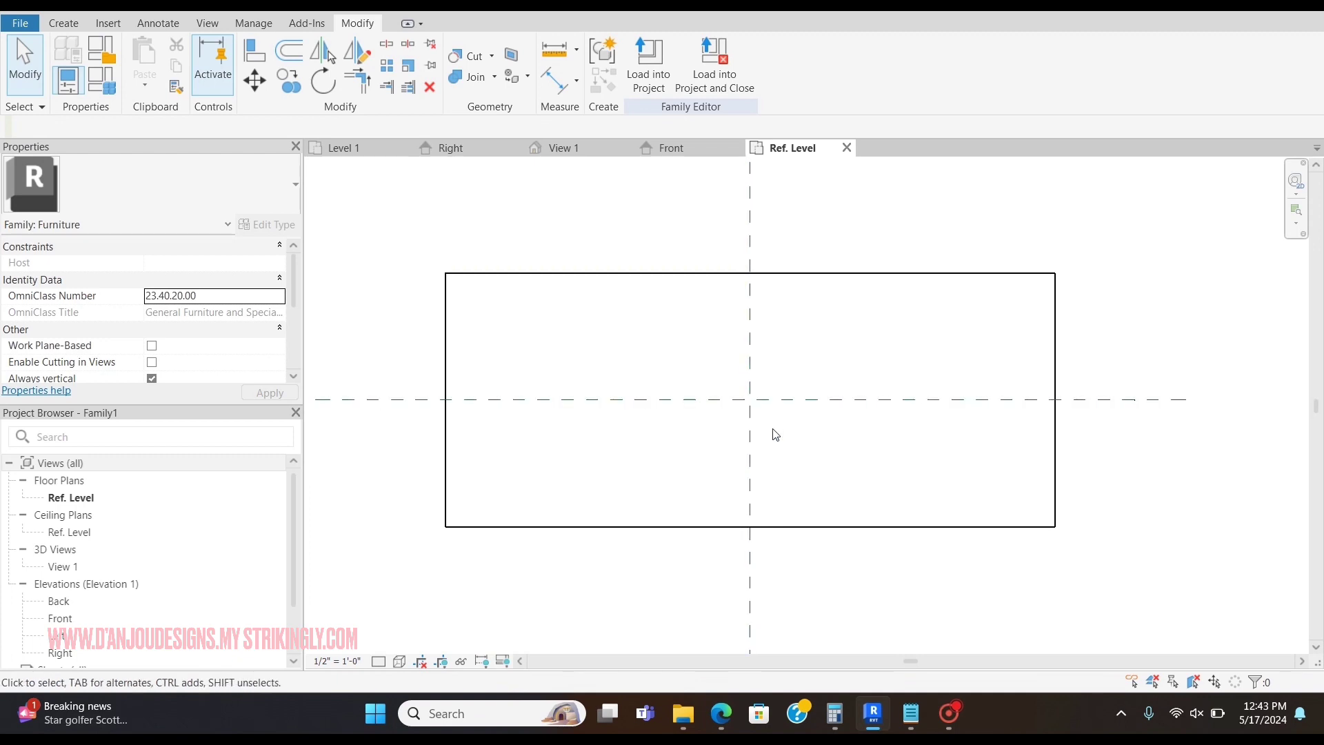
Check the sofa photo in the browser, and in the Ref. Level plan sketch a 1 1/4-inch square for a new extrusion inside the slab's back-left corner.
scroll(738, 402, "up", 2)
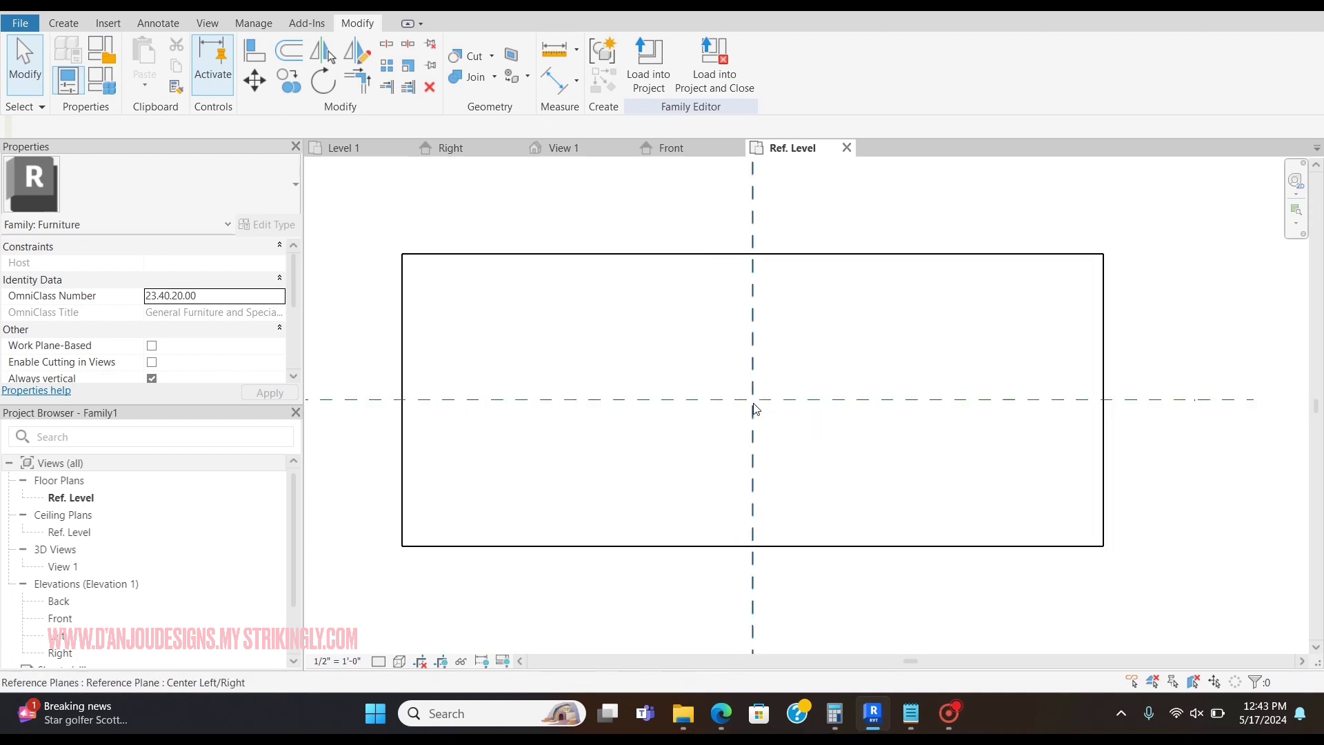
left_click(744, 716)
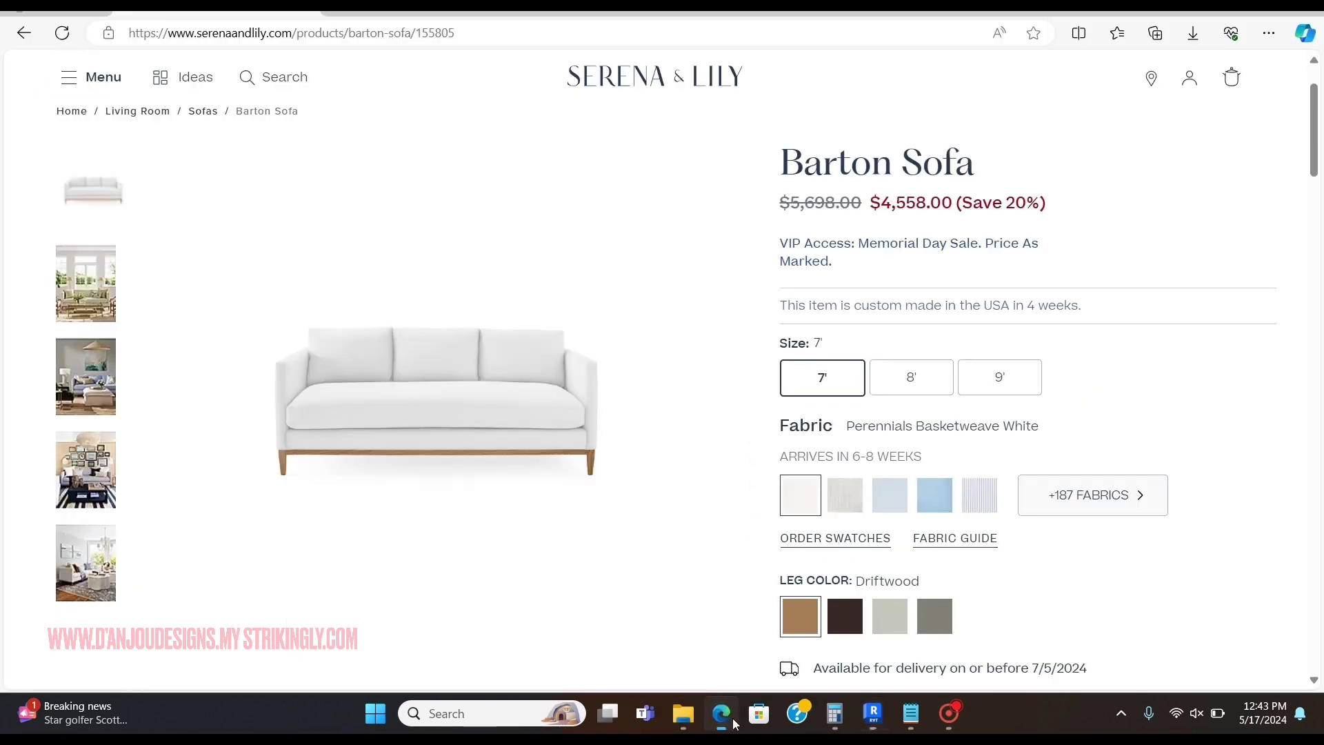
left_click(875, 716)
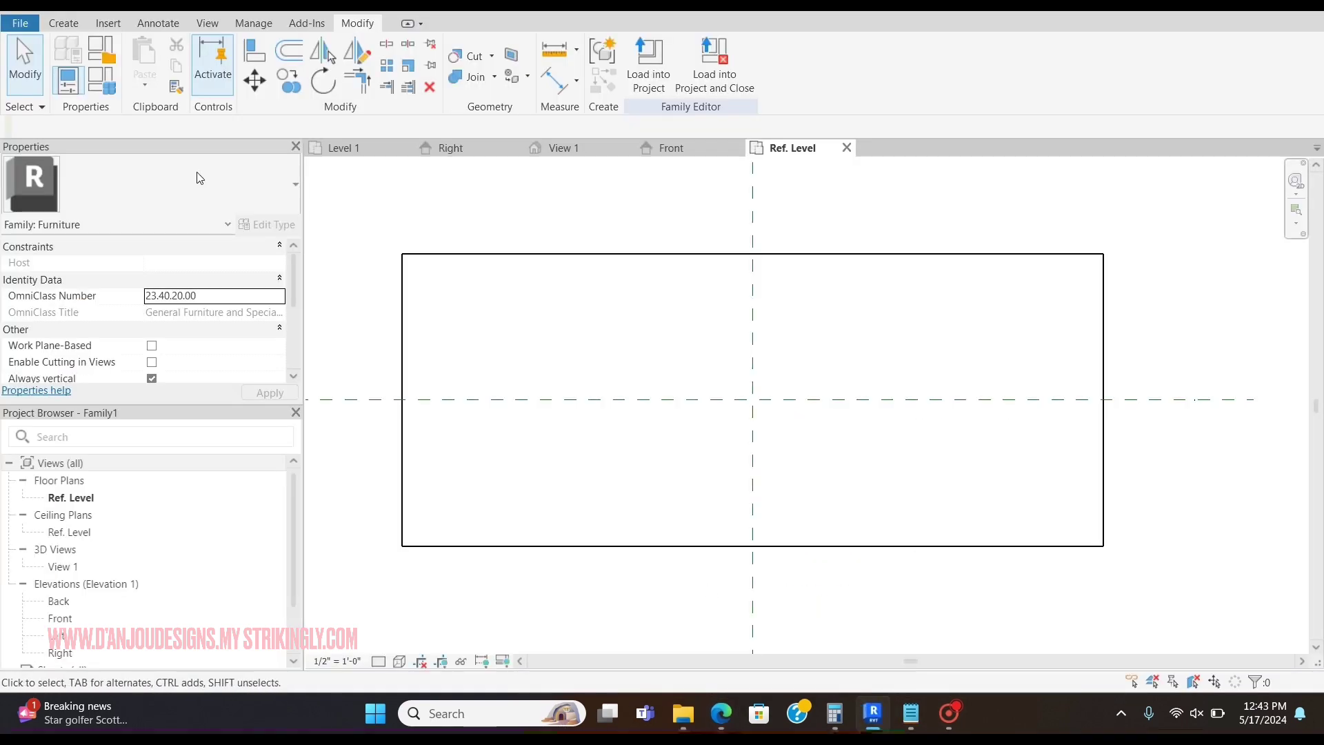
left_click(64, 23)
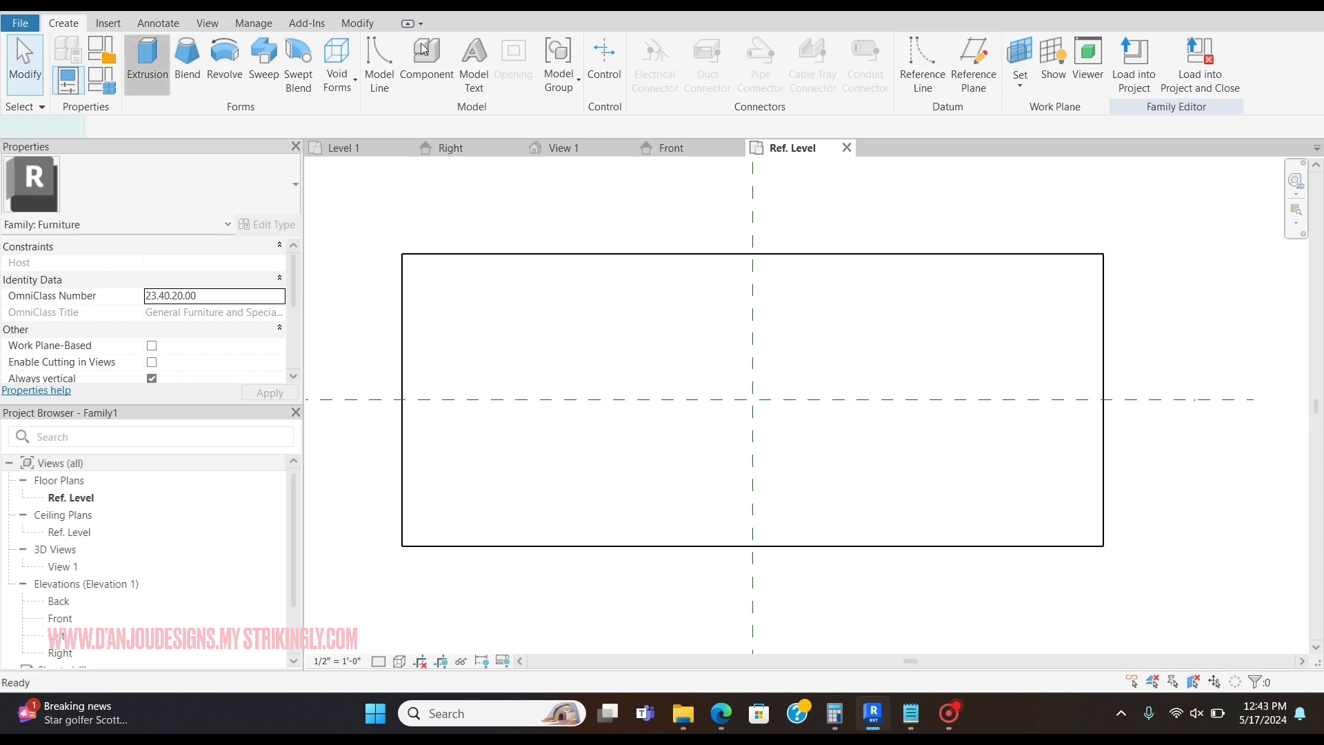
left_click(146, 59)
left_click(694, 48)
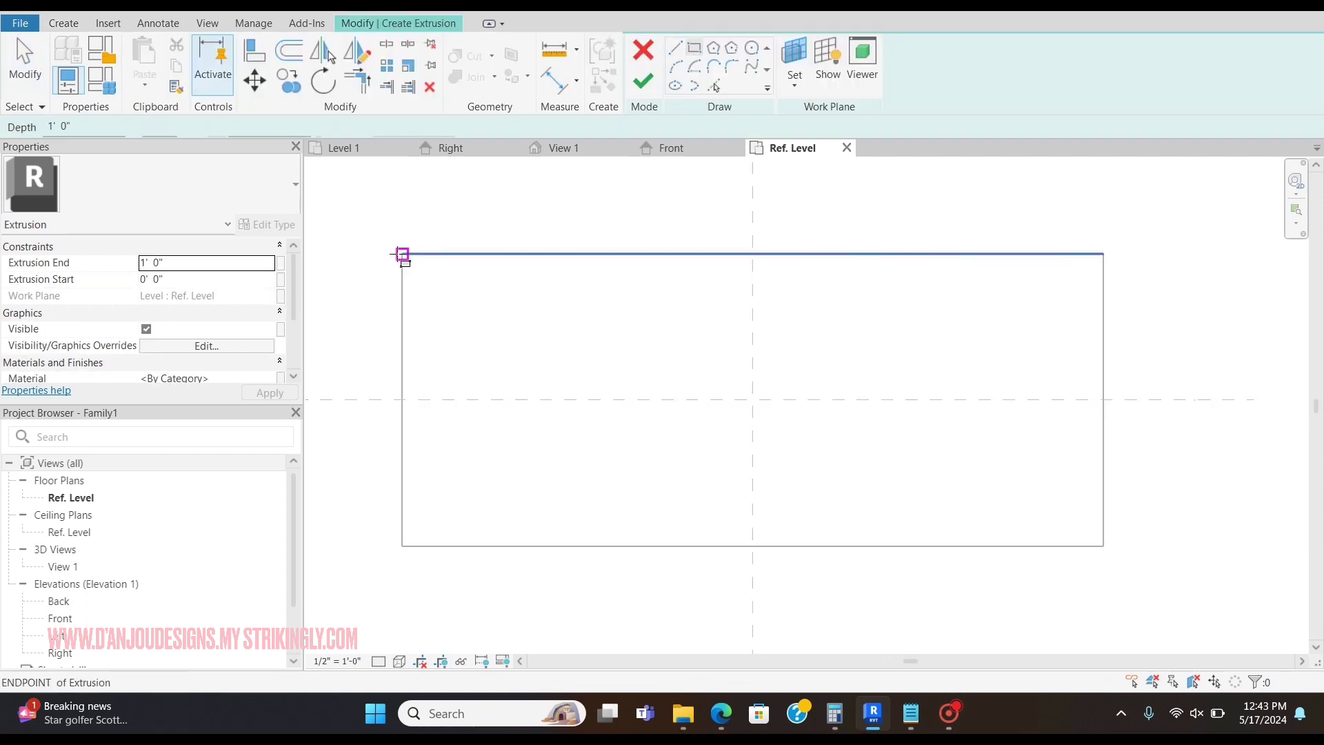
left_click(405, 255)
middle_click_drag(414, 271, 571, 431)
scroll(570, 429, "up", 5)
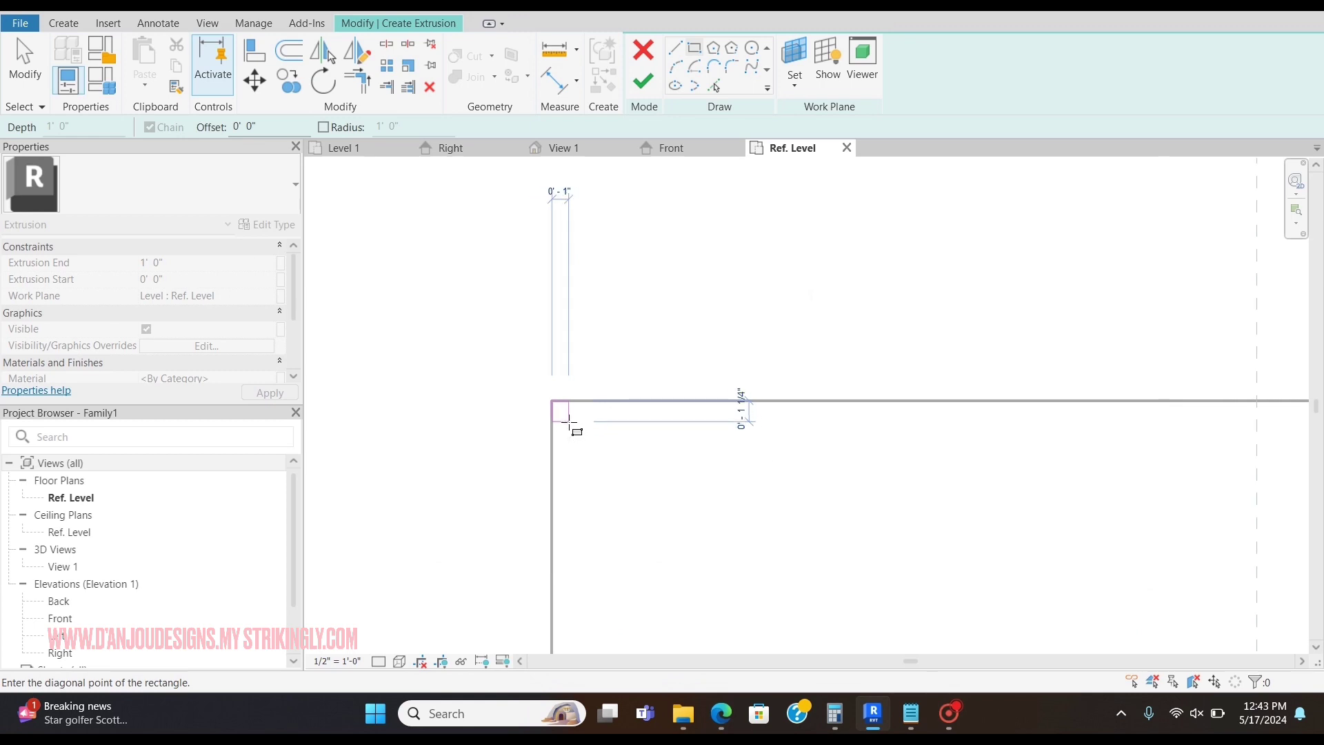
left_click(570, 422)
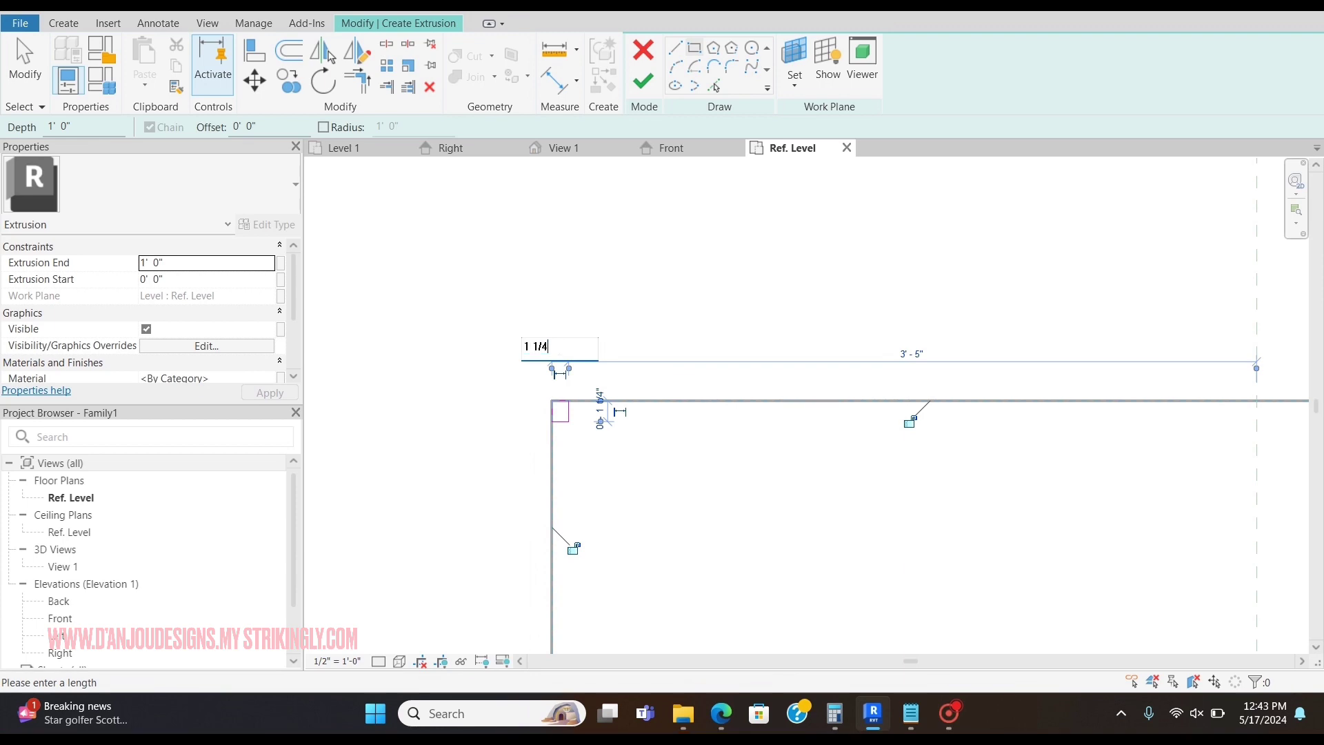
key("Escape")
Mirror a copy of the square leg profile across the Center Left/Right reference plane to the slab's back-right corner.
key("Escape")
scroll(598, 306, "down", 3)
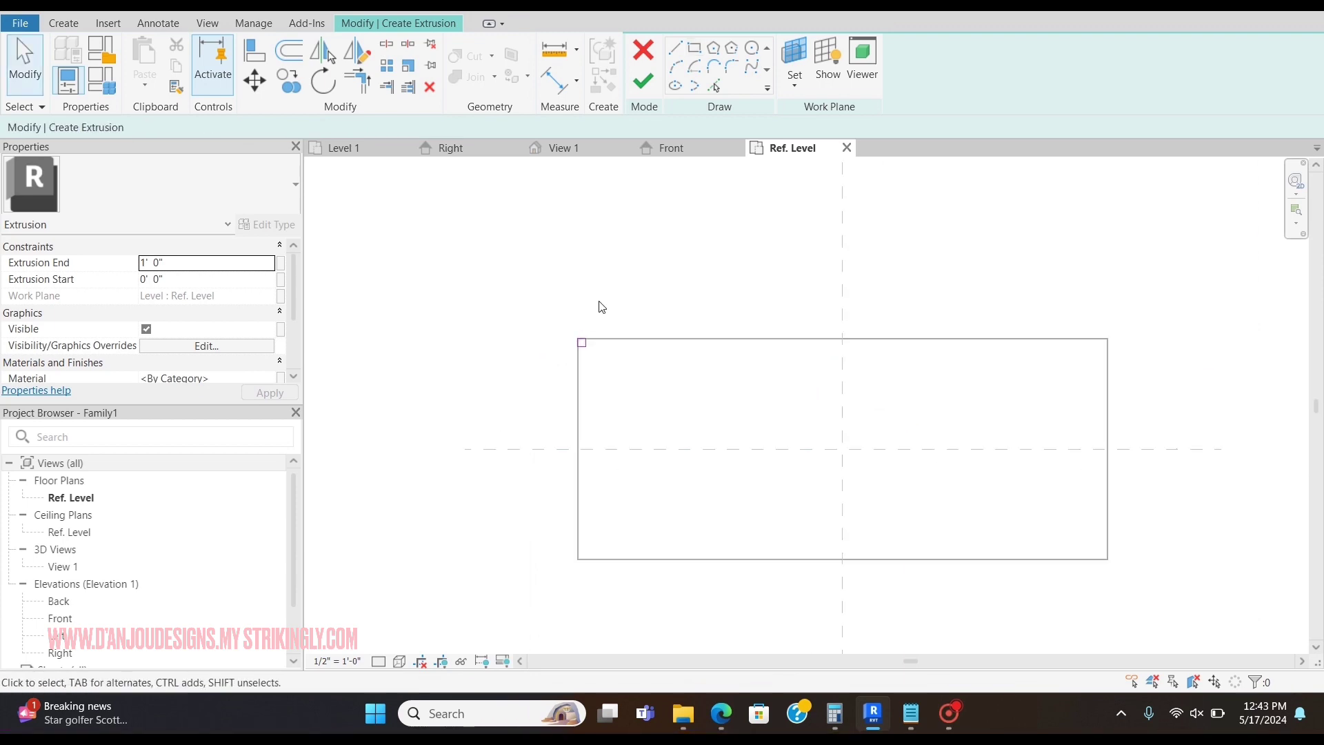
scroll(602, 317, "up", 1)
middle_click_drag(575, 313, 559, 270)
left_click_drag(543, 270, 591, 346)
key("Escape")
middle_click_drag(644, 287, 538, 310)
mouse_move(431, 292)
left_mouse_down()
mouse_move(498, 369)
mouse_move(487, 353)
left_mouse_up()
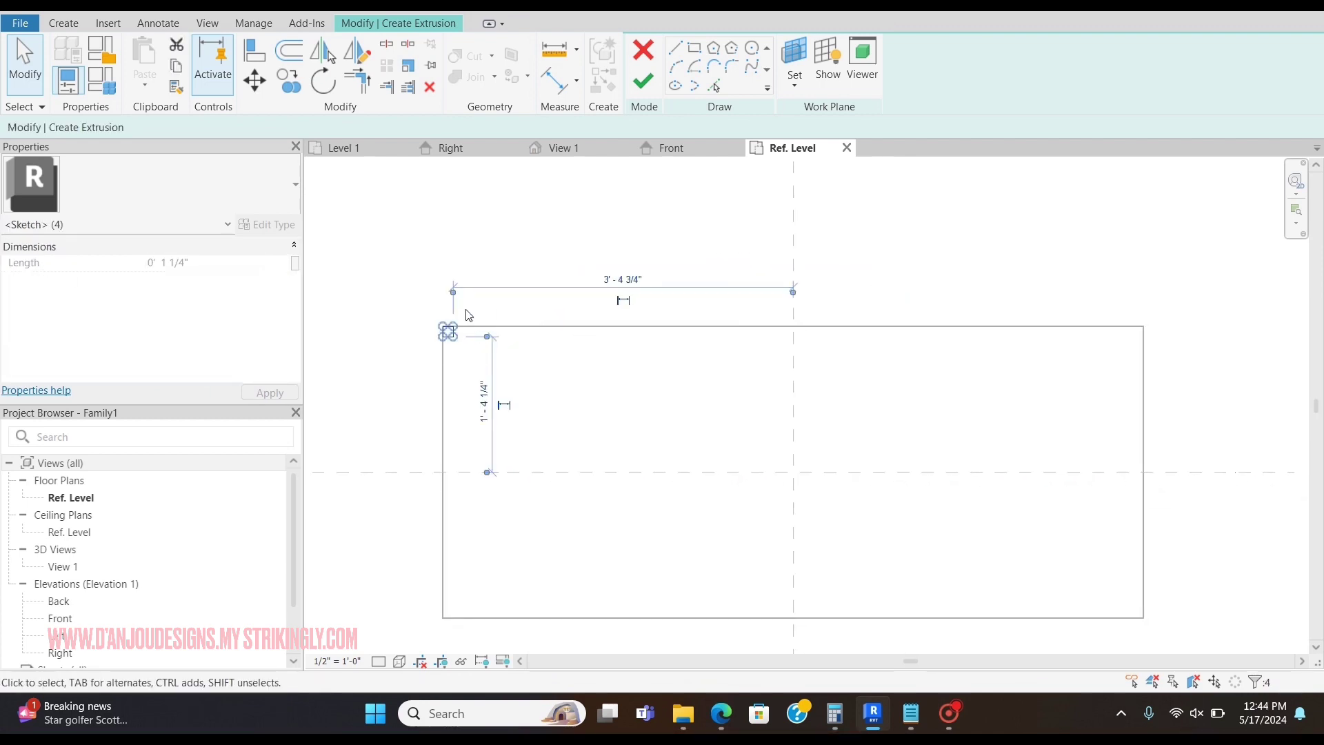
key("m")
key("m")
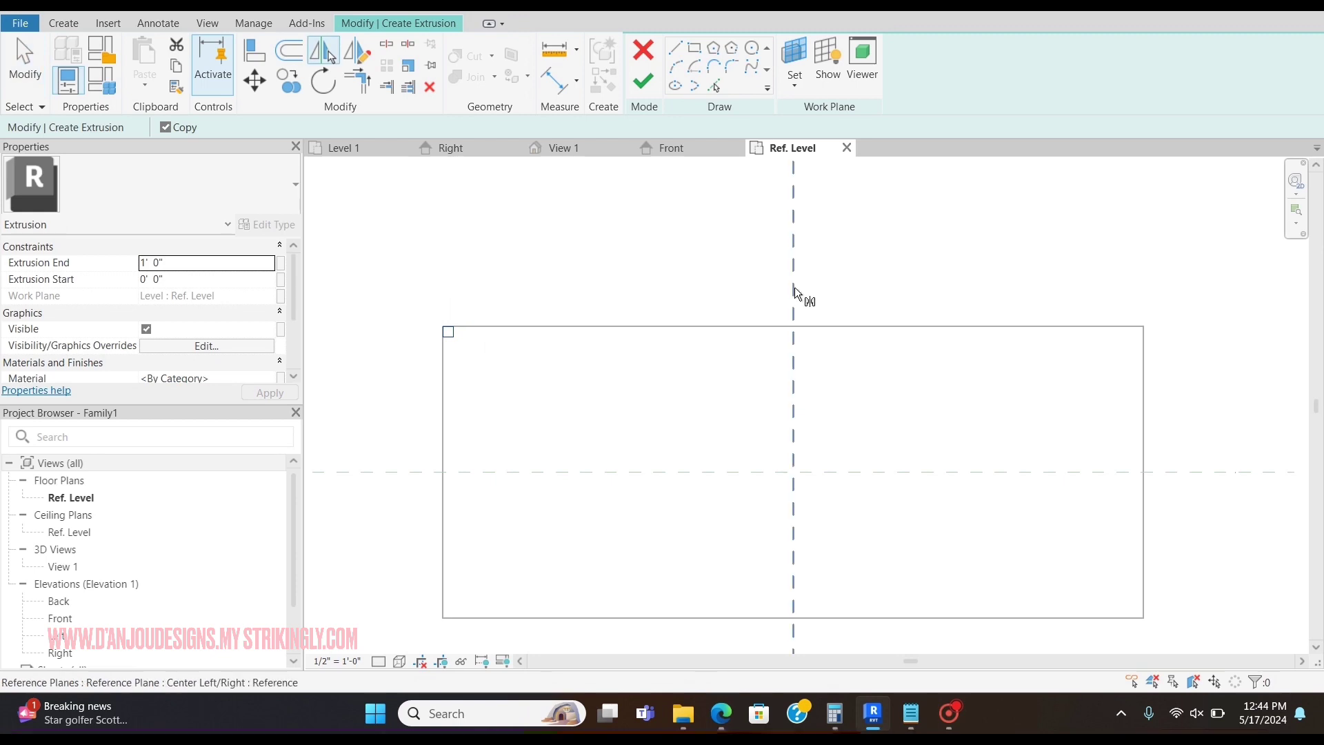
left_click(793, 288)
Mirror a copy of the back-right square across the Center Front/Back reference plane to the slab's front-right corner.
middle_click_drag(924, 416, 658, 336)
key("m")
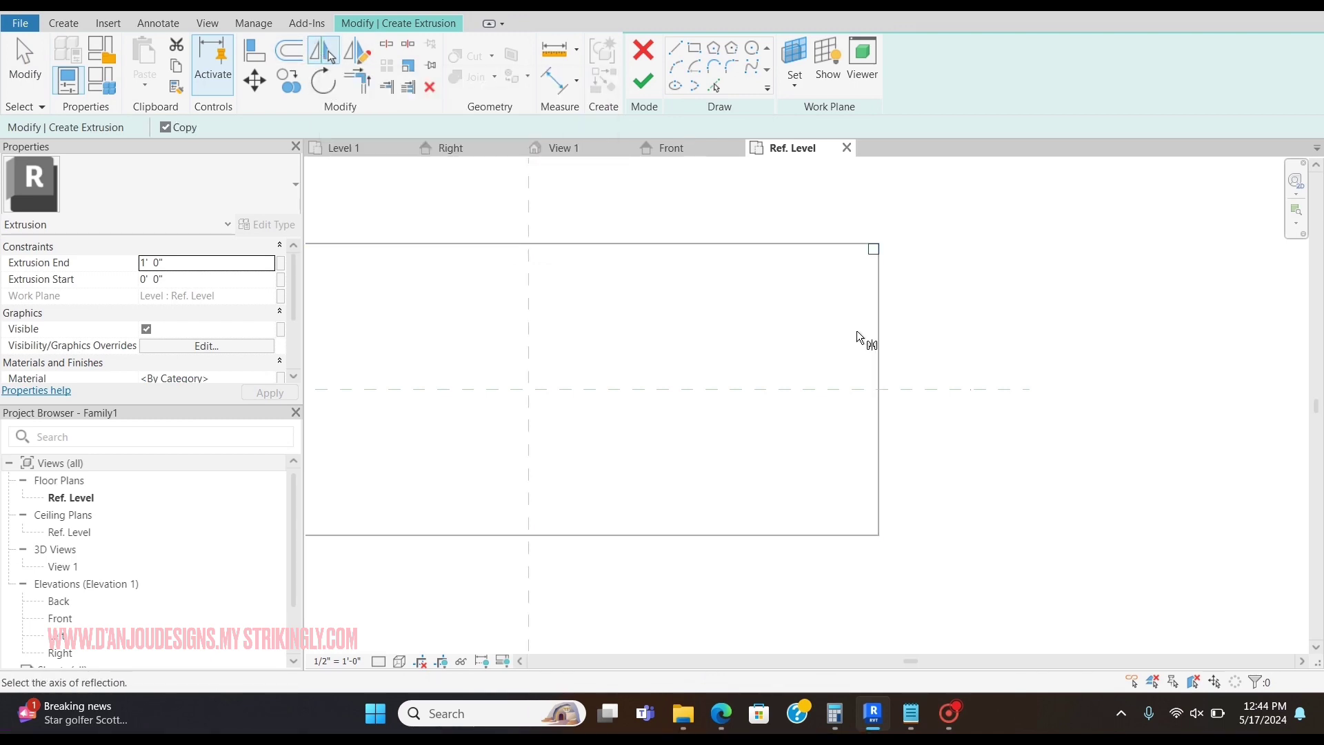
left_click(844, 390)
Mirror a copy of the front-right square across the Center Left/Right reference plane, and finish the leg extrusion.
middle_click_drag(735, 472, 833, 455)
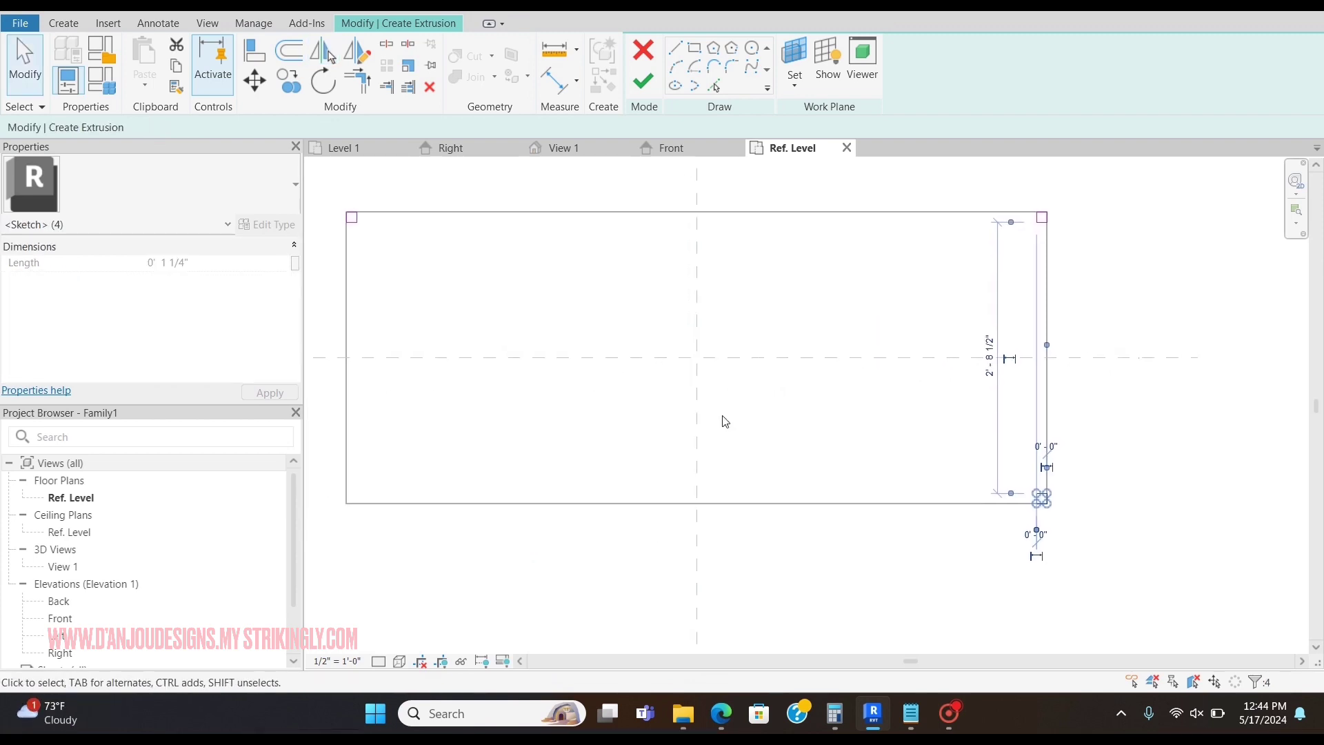
key("m")
key("m")
left_click(701, 448)
left_click(699, 448)
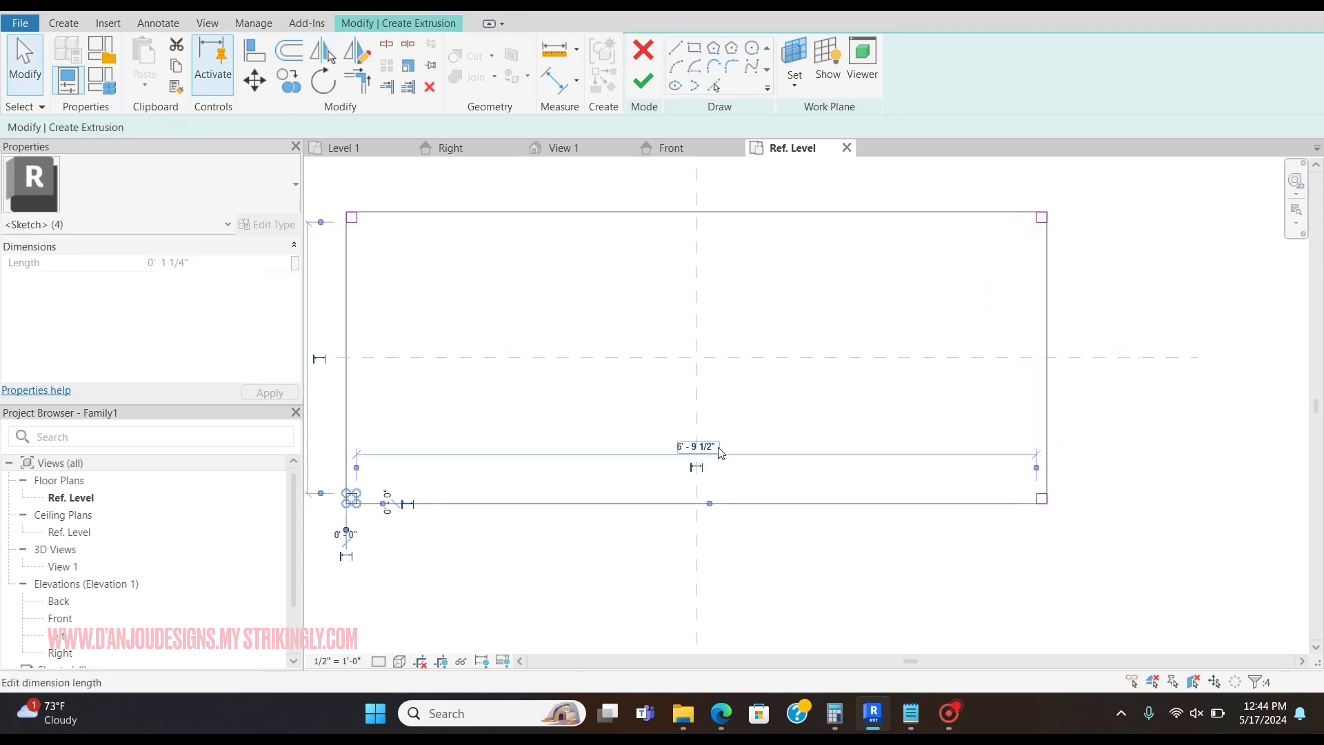
left_click(752, 437)
scroll(731, 318, "down", 1)
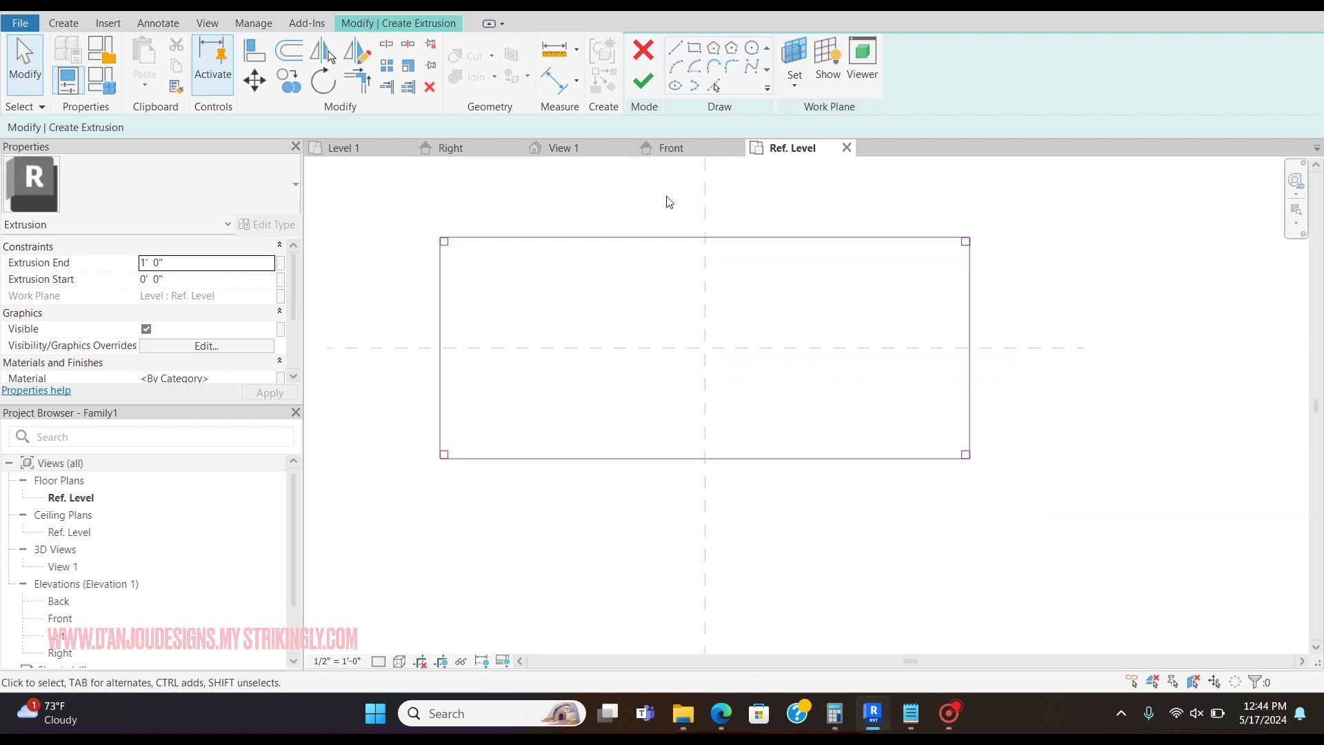
left_click(643, 85)
In the Front elevation, lower the top of the leg extrusion to the underside of the slab.
left_click(669, 148)
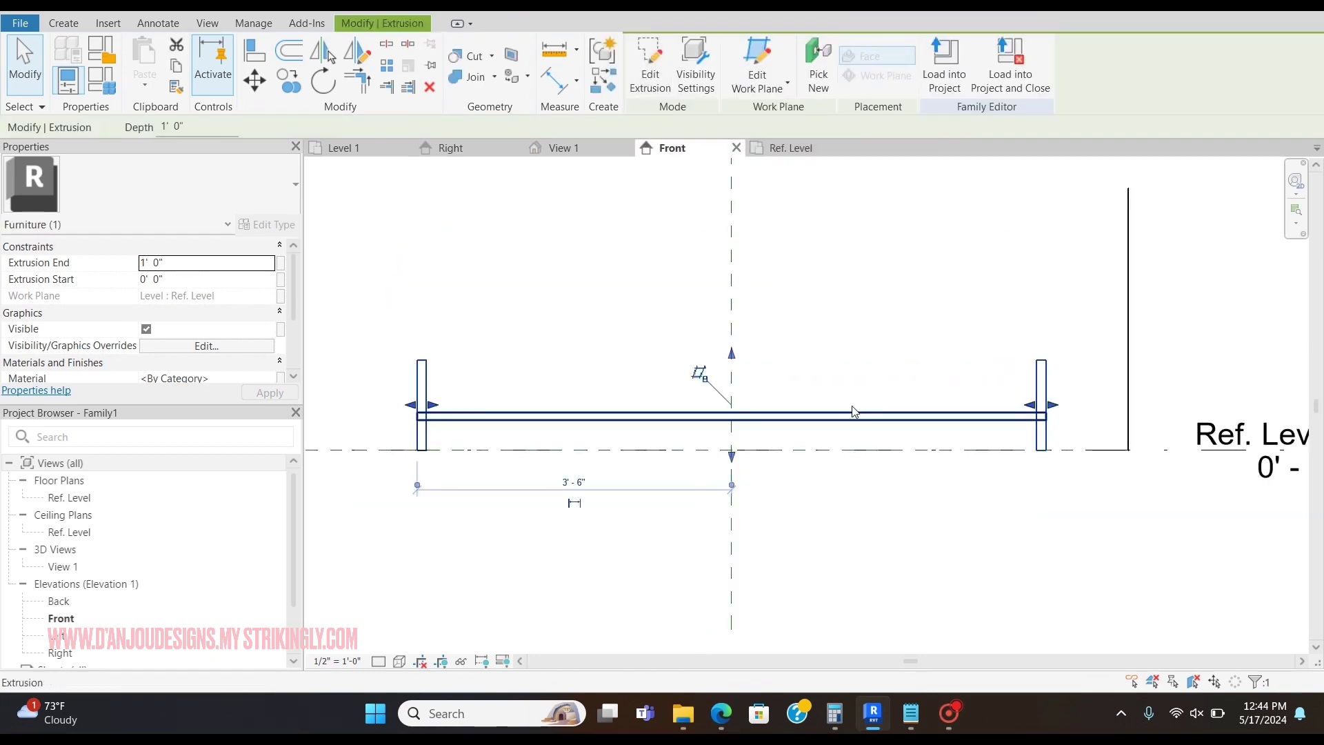
left_click_drag(732, 354, 744, 417)
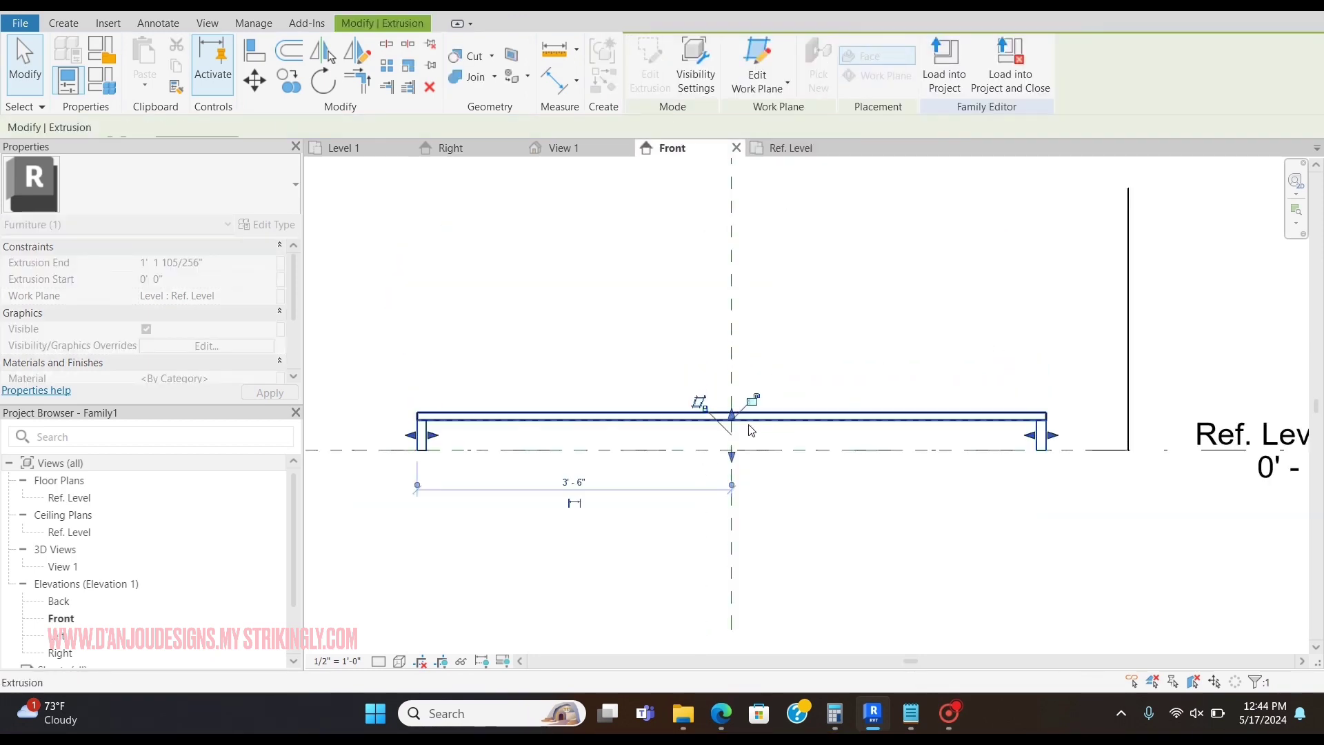
left_click(798, 404)
scroll(775, 515, "down", 1)
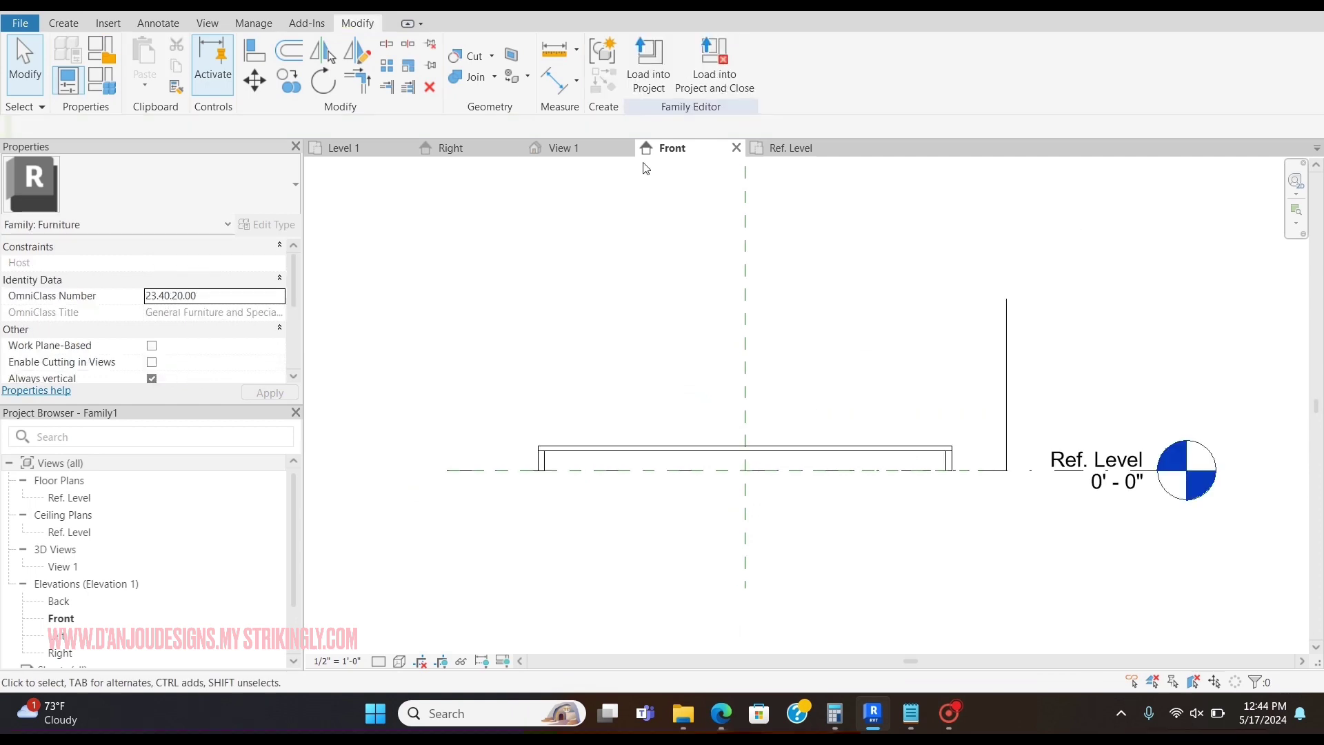
Open 3D View 1, set its visual style to Hidden Line, and orient it to the top-front-right isometric view.
left_click(564, 149)
scroll(597, 325, "down", 1)
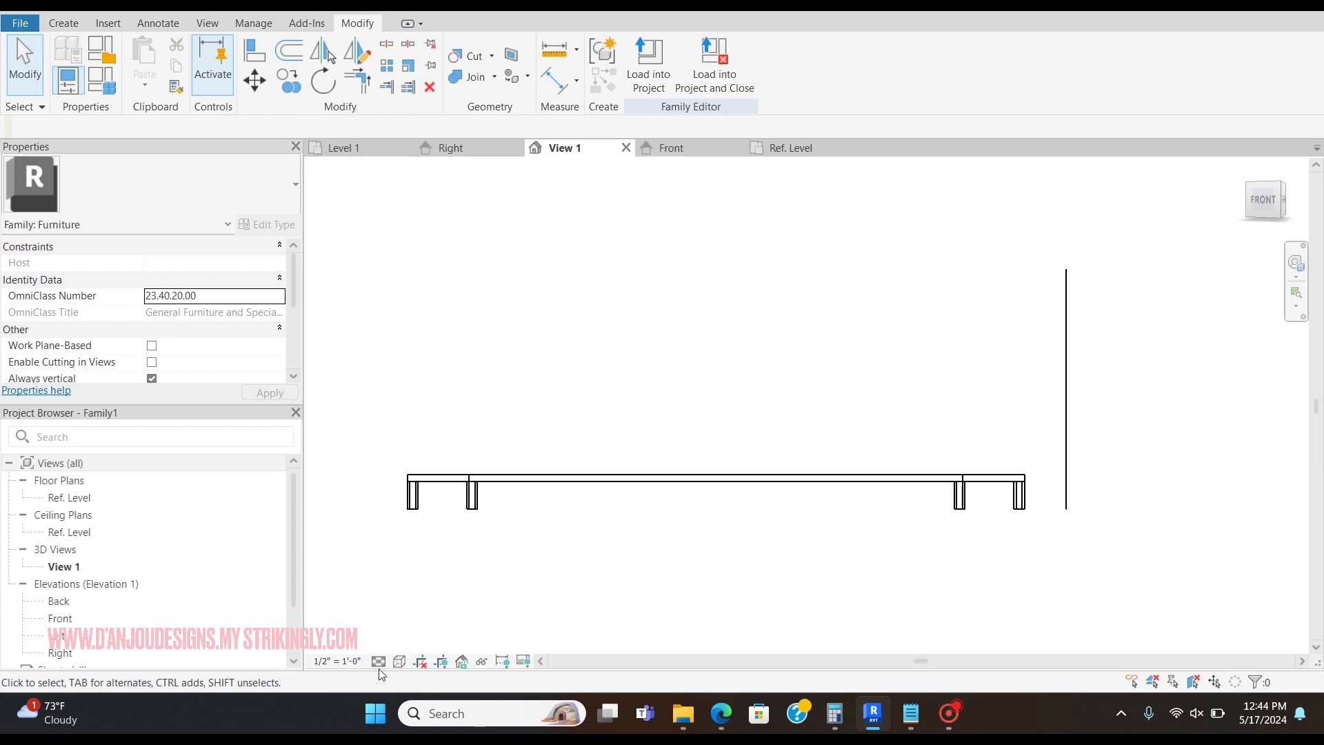
left_click(377, 660)
left_click(427, 575)
left_click(1280, 184)
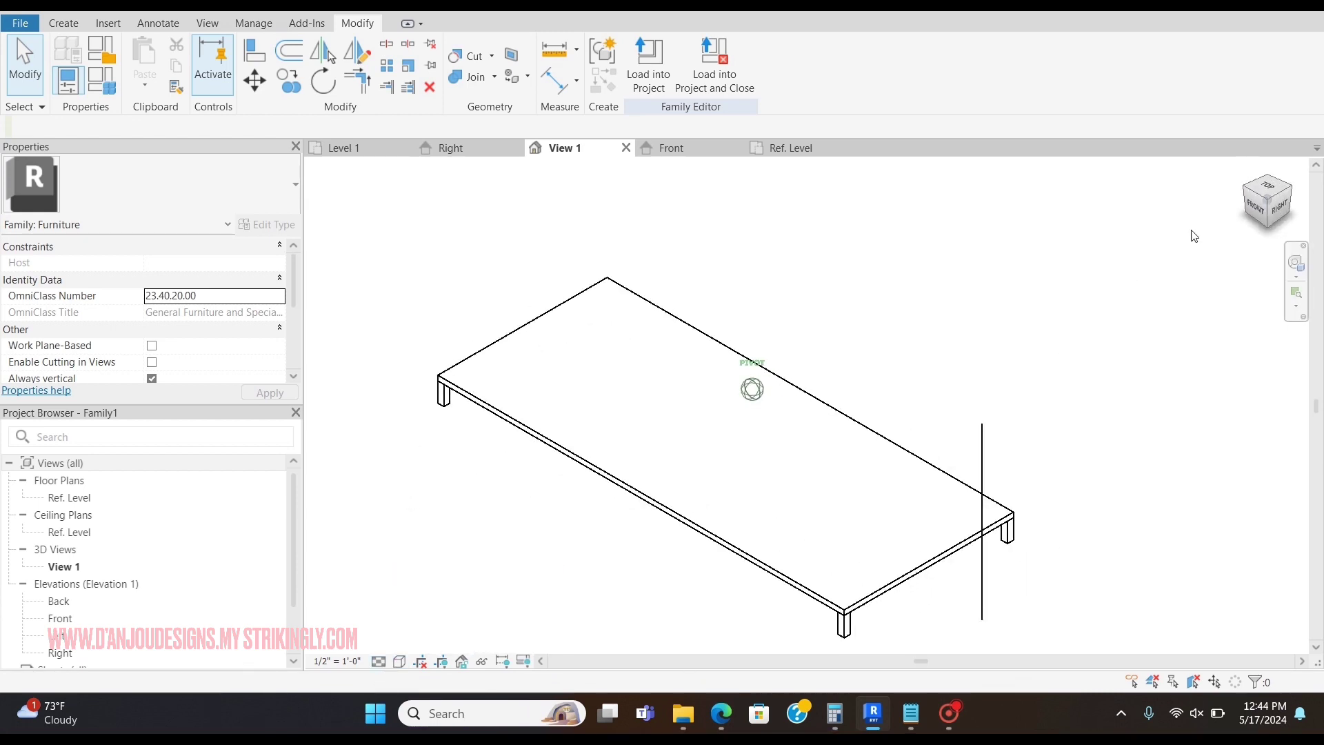
Open the Front elevation and check the sofa's arm height in the dimension notes.
mouse_move(1189, 229)
middle_mouse_down("shift")
mouse_move(1119, 195)
mouse_move(1028, 180)
mouse_move(977, 228)
mouse_move(1184, 245)
middle_mouse_up("shift")
left_click_drag(1183, 245, 1282, 168)
left_click(670, 148)
left_click(909, 716)
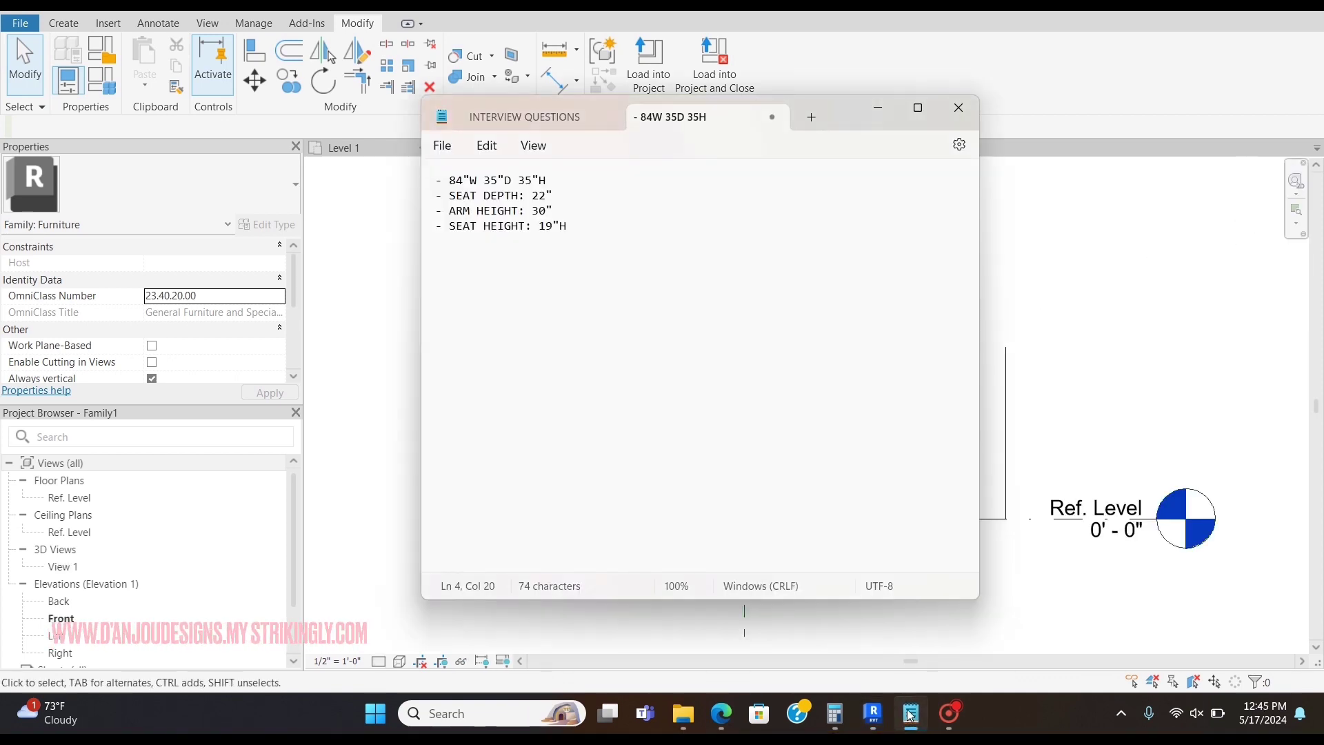
left_click(1004, 629)
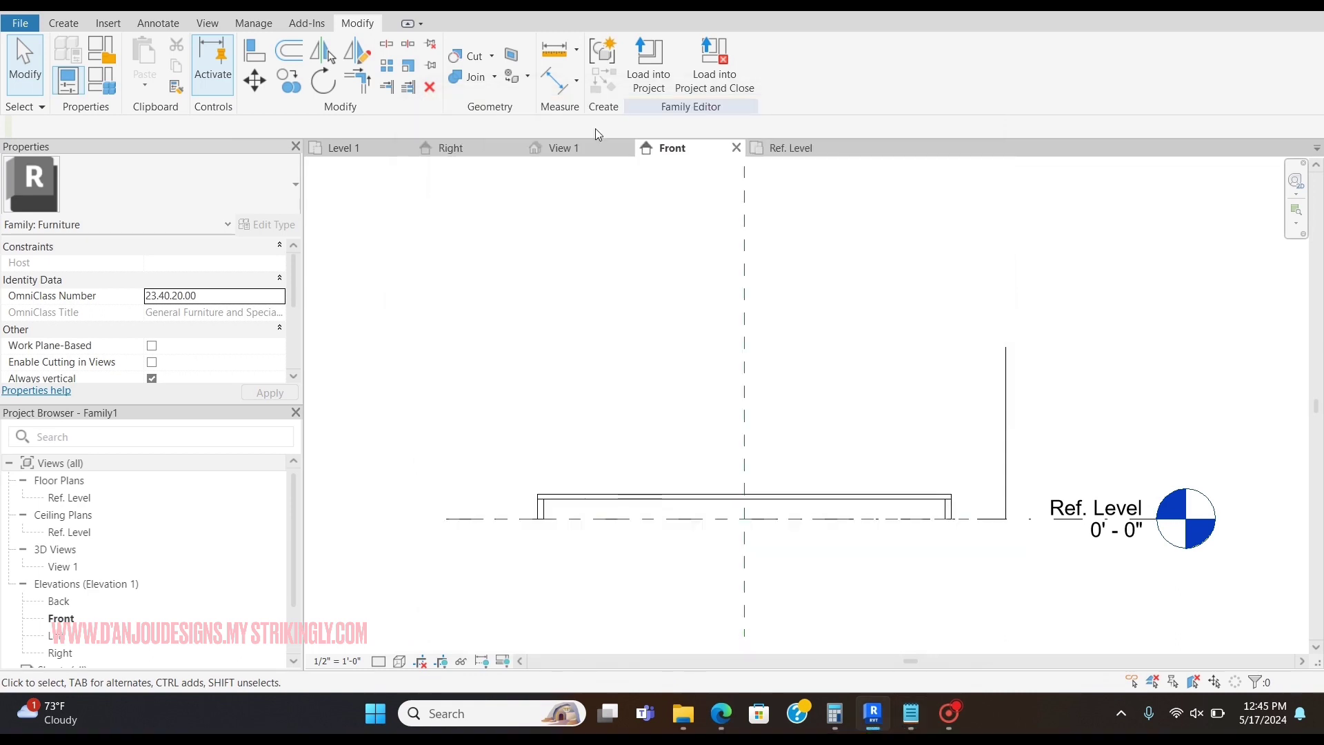
Draw a 30" vertical guide line up from the Ref. Level, between the sofa base and the existing height line.
key("l")
key("i")
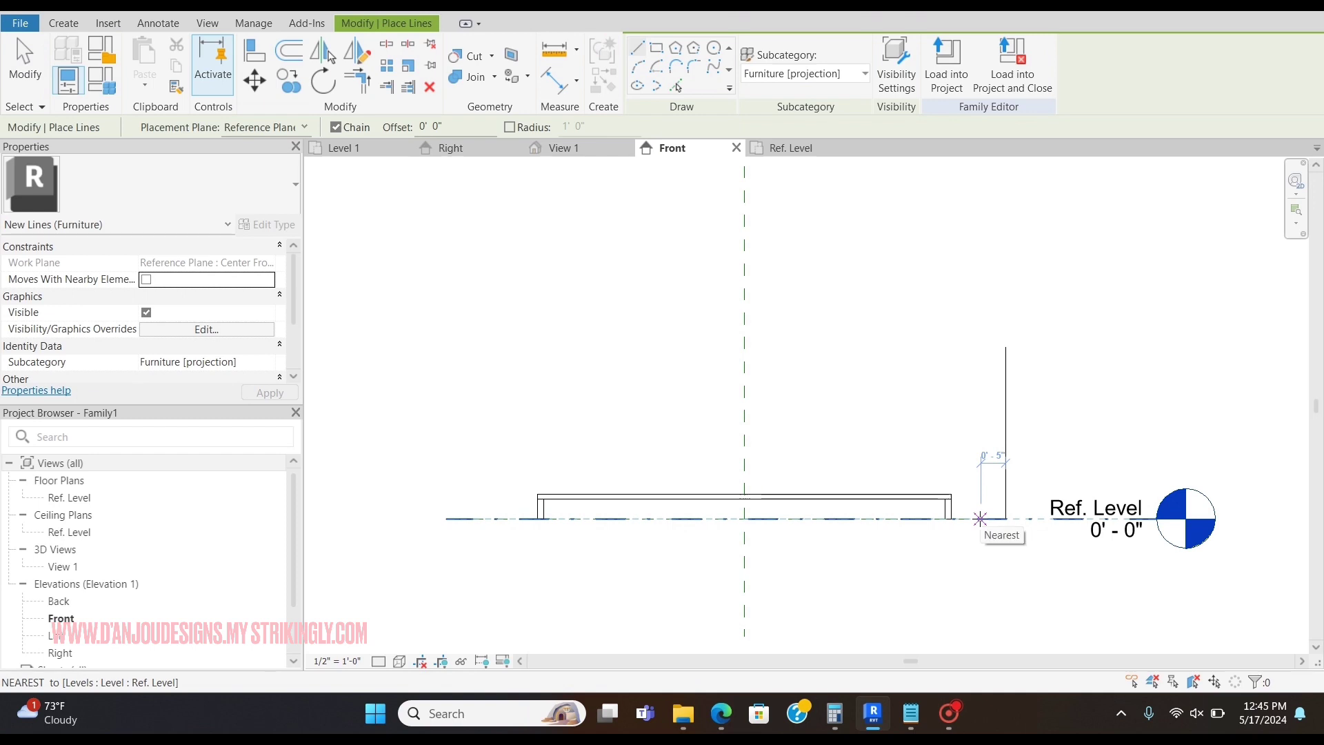
left_click(981, 518)
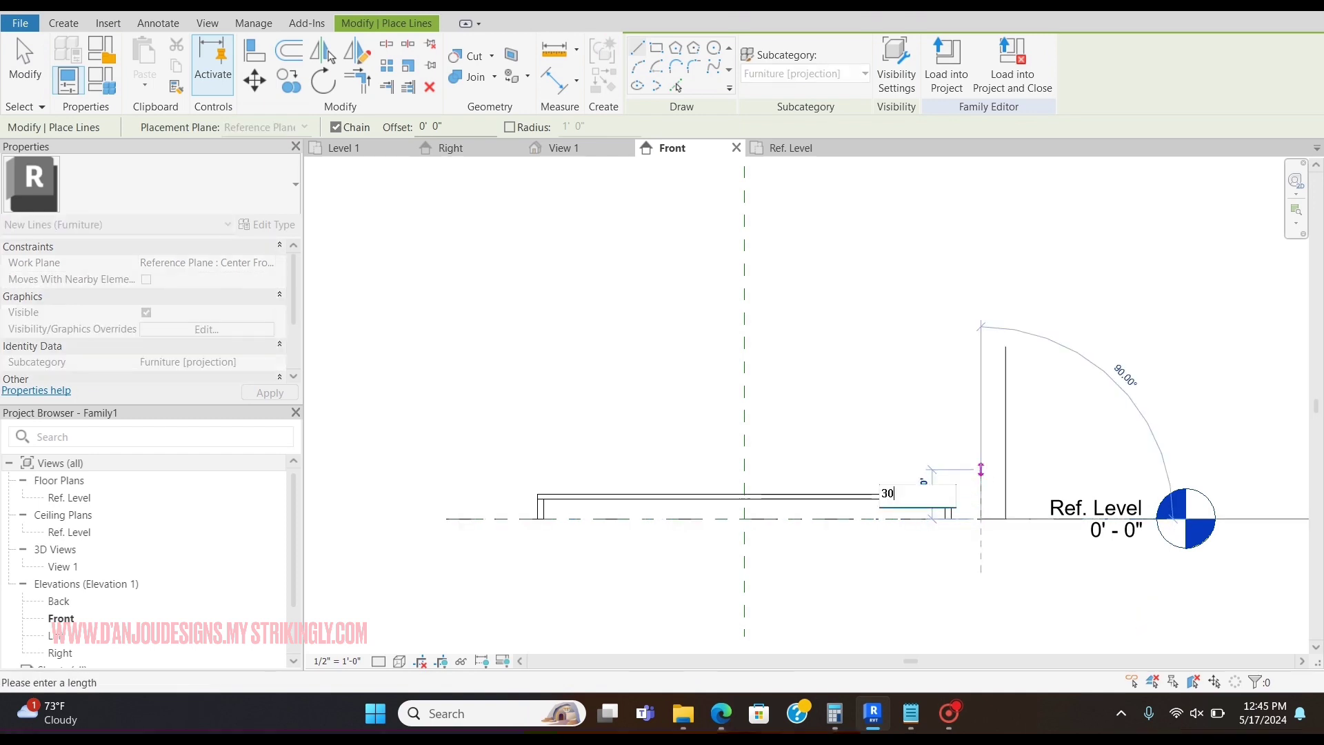
type("30\"")
key("Return")
key("Escape")
key("Escape")
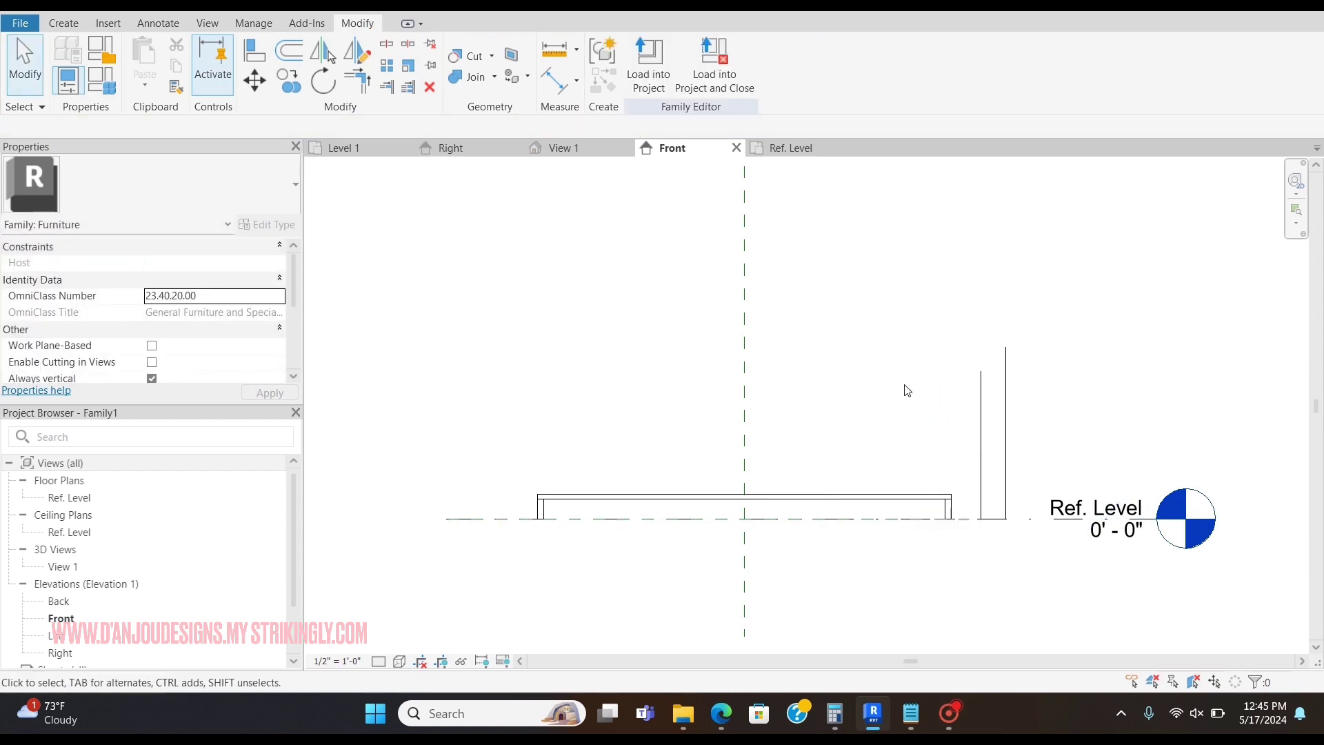
In the Ref. Level plan, start an extrusion and trace the slab's left, back and right edges as the outer outline.
left_click(791, 148)
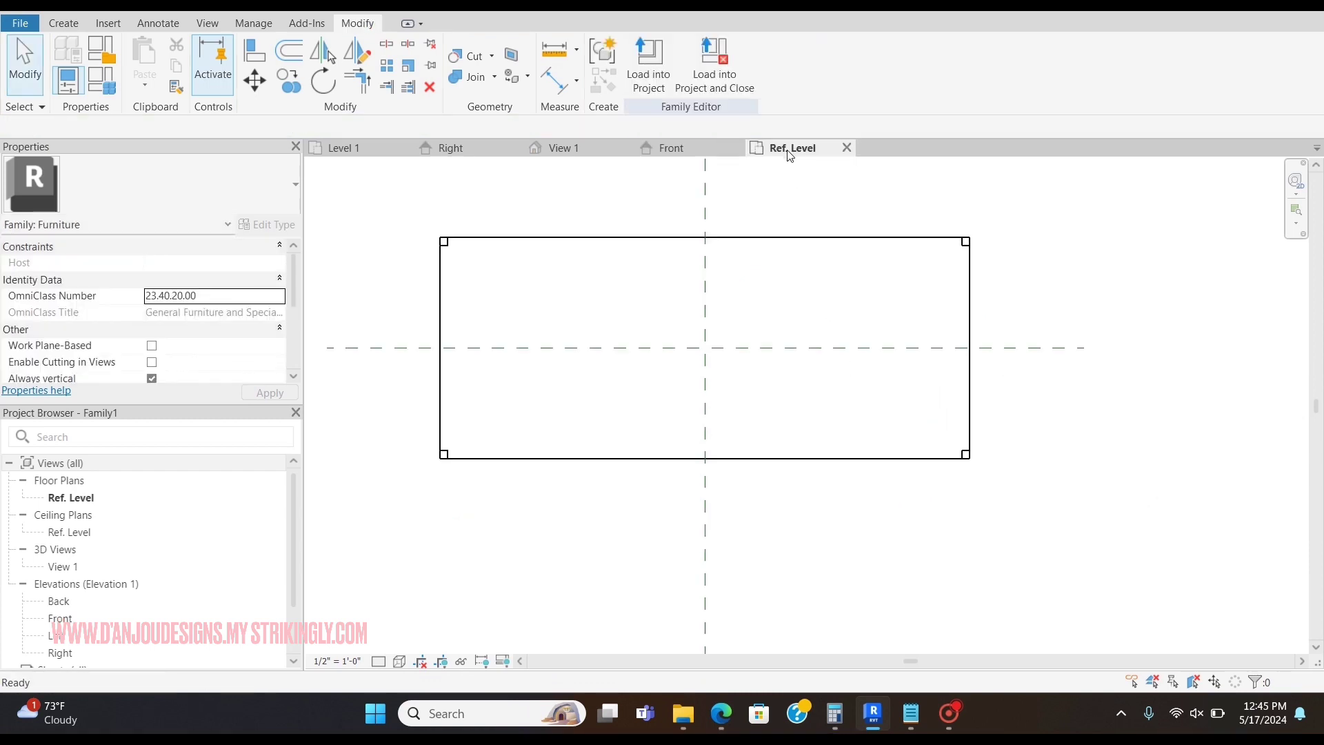
left_click(72, 27)
left_click(148, 62)
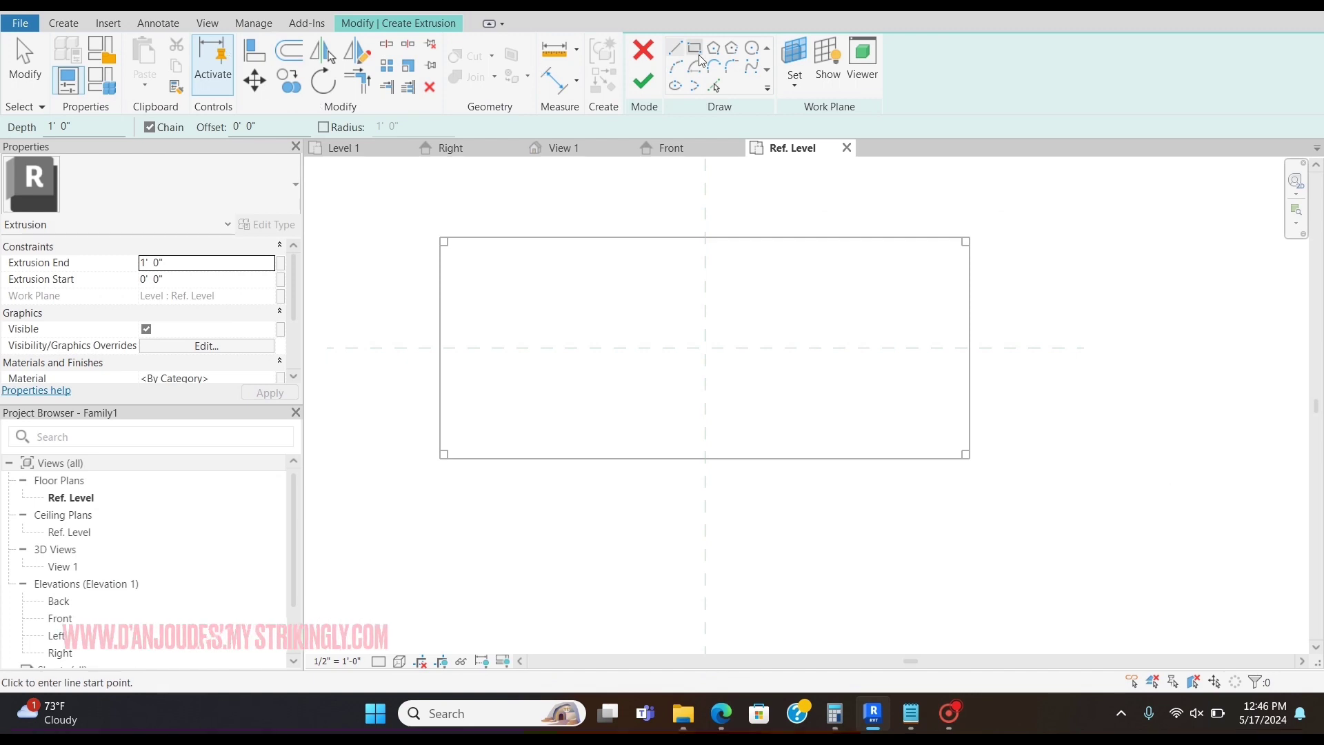
left_click(440, 456)
left_click(440, 237)
left_click(969, 237)
left_click(969, 457)
Sketch the inner U-shaped outline of the arms and back, with side lines about 2'-8" long starting at the slab's front edge.
scroll(965, 458, "up", 3)
scroll(952, 455, "down", 3)
scroll(967, 264, "up", 2)
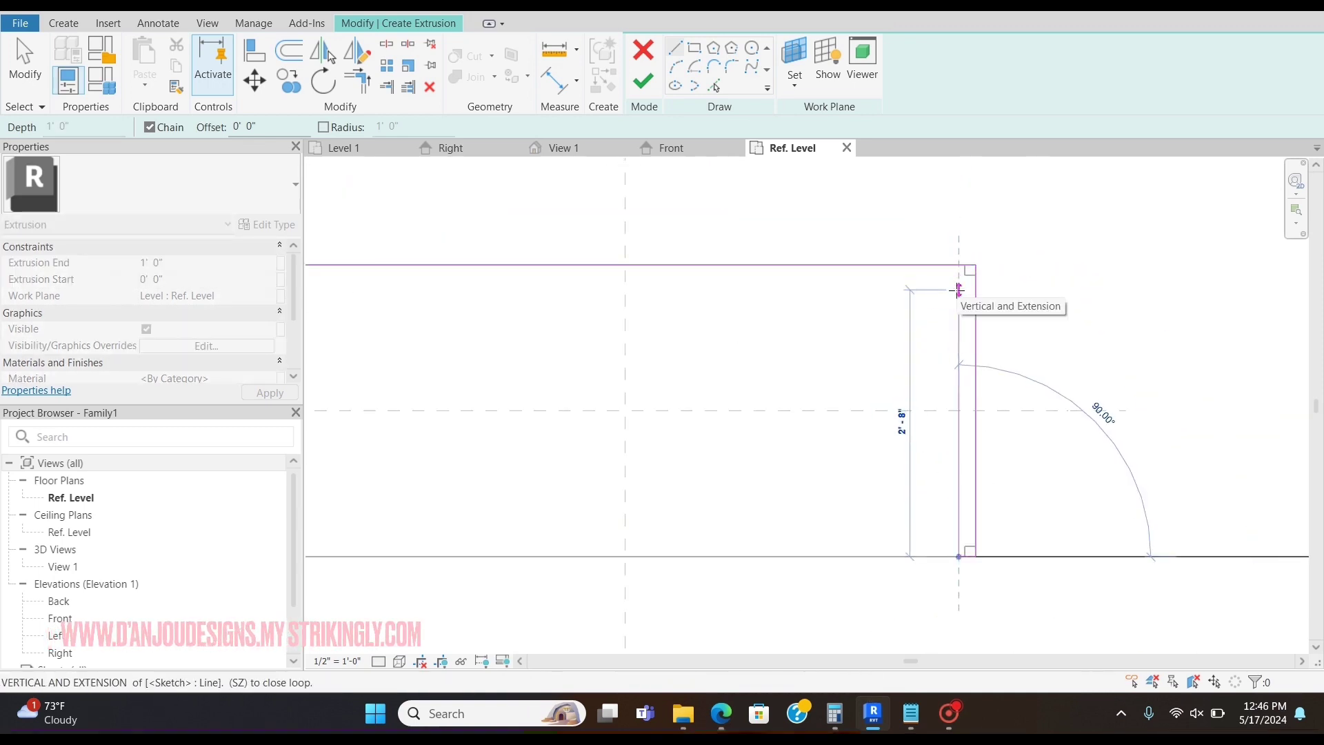
left_click(958, 290)
scroll(865, 293, "down", 4)
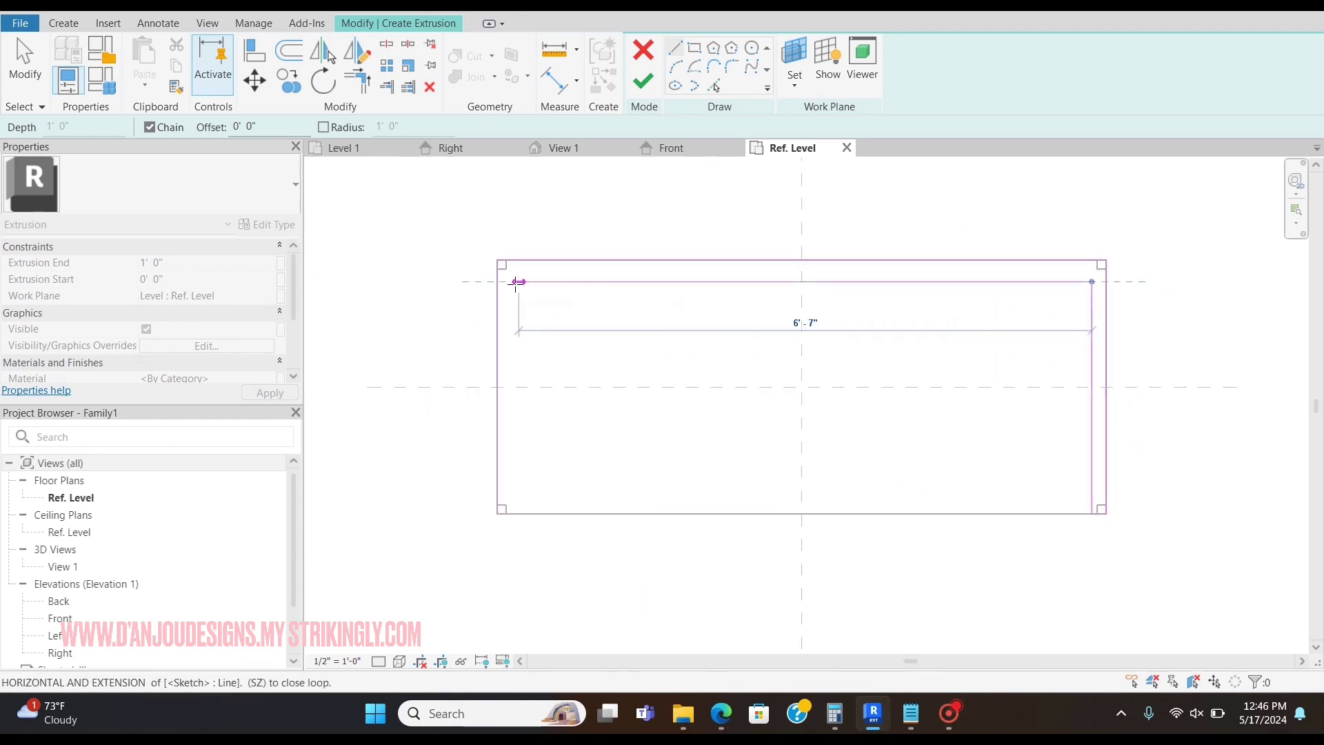
right_click(509, 281)
left_click(552, 293)
left_click(511, 514)
left_click(510, 282)
left_click(1090, 281)
key("Escape")
key("Escape")
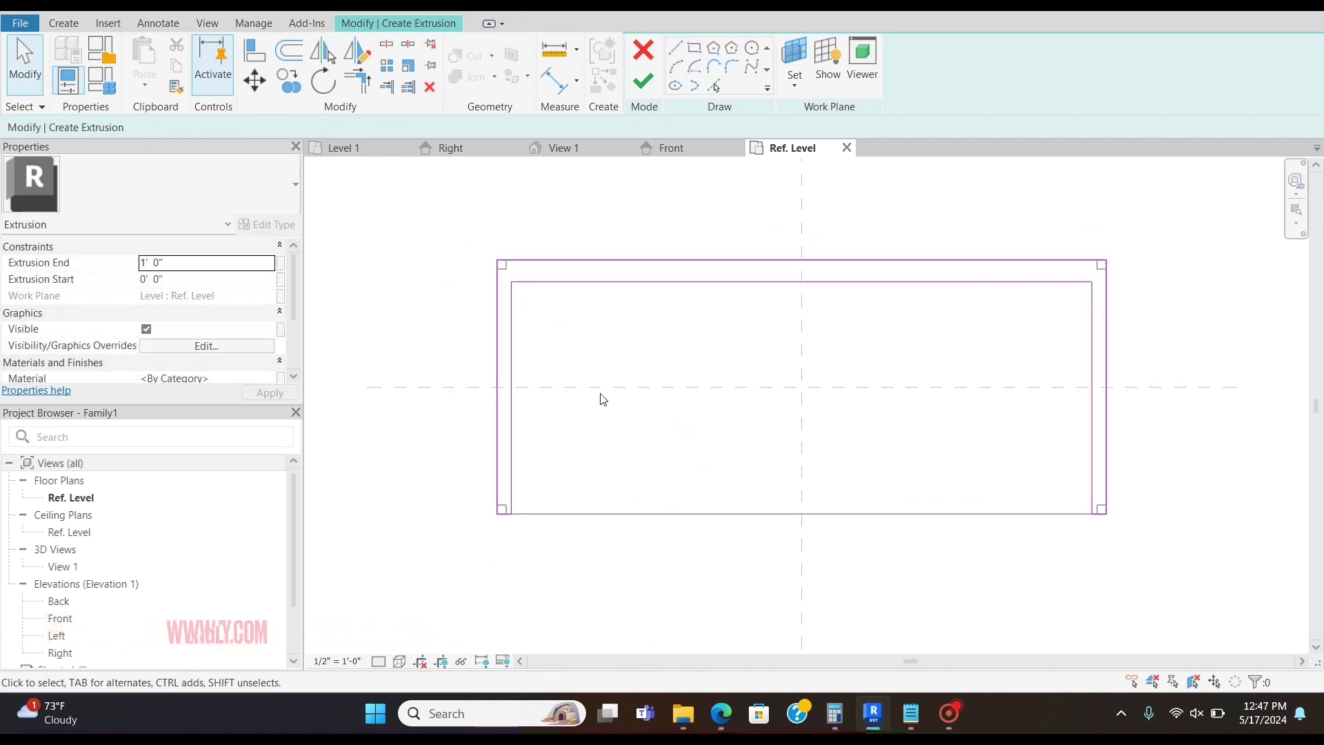
Move both inner arm lines inward until the arms are as thick as the back, and finish the extrusion.
left_click(511, 363)
left_click(1085, 418)
key("Left")
left_click(855, 189)
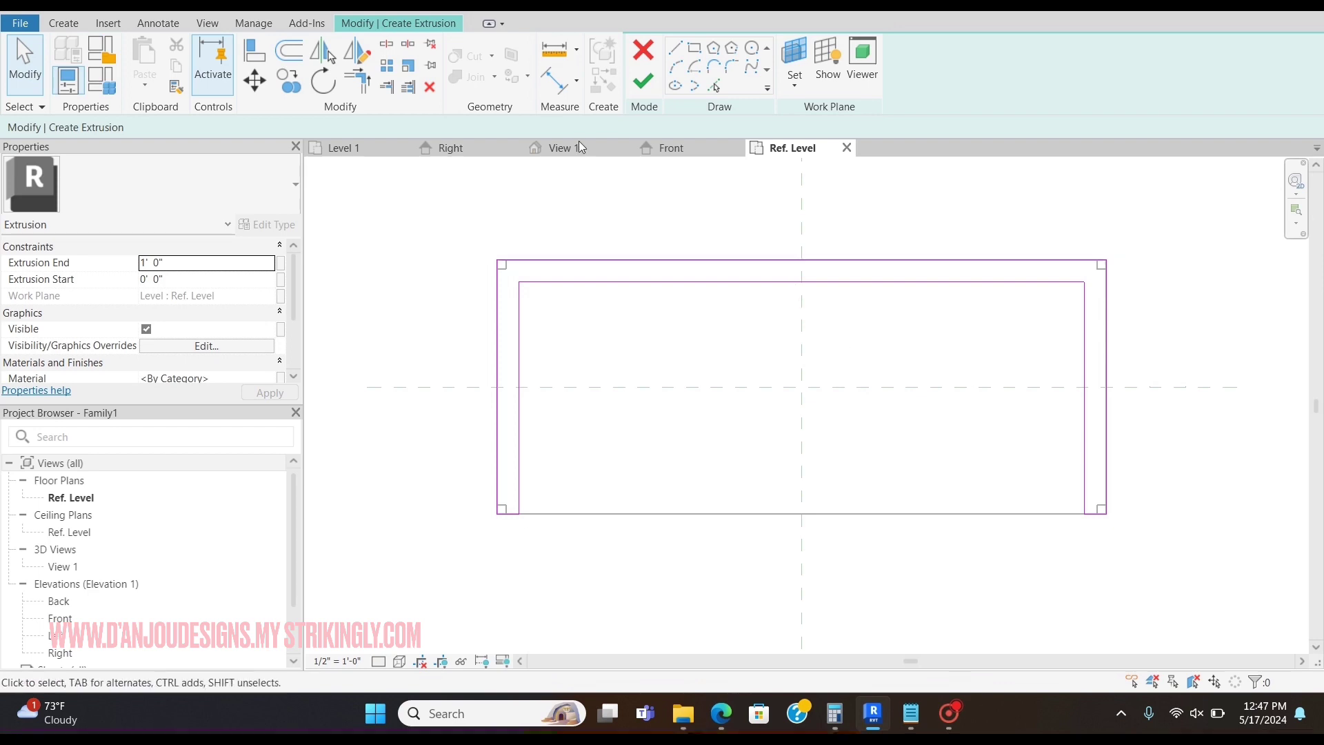
left_click(633, 83)
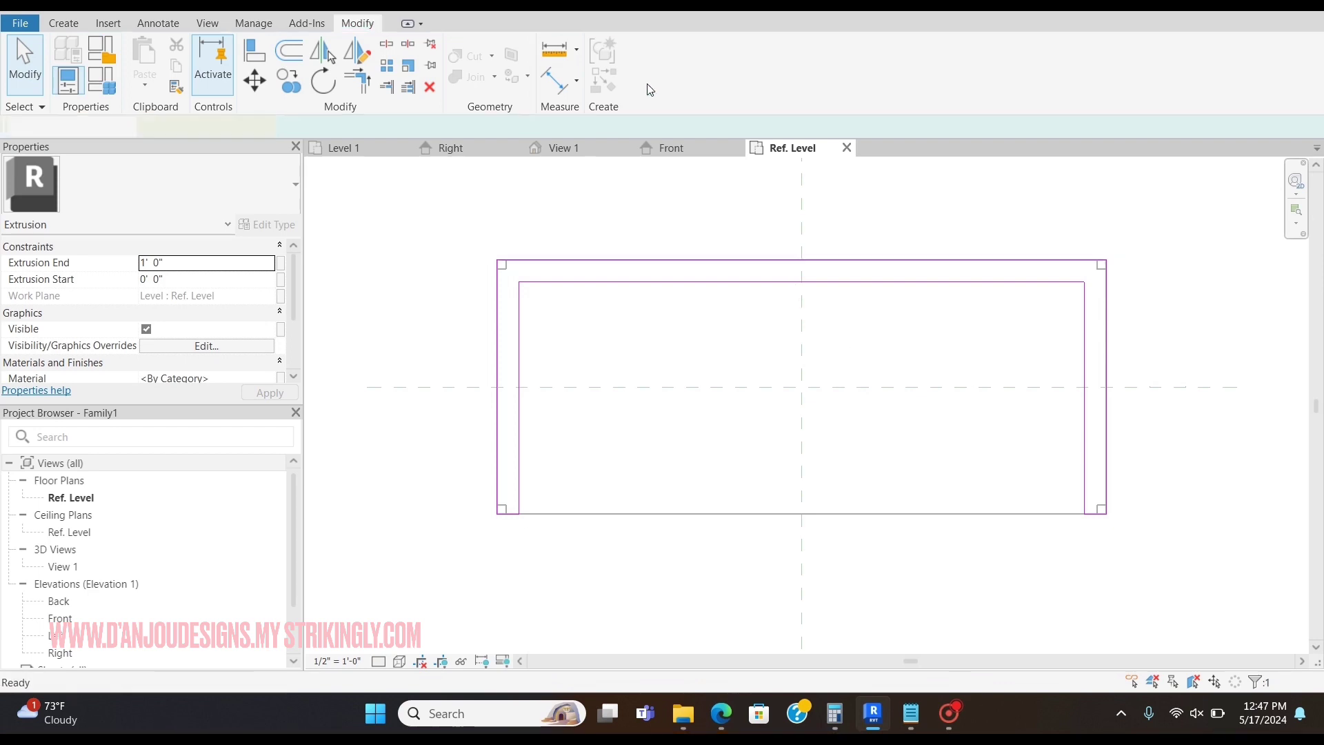
In the Front elevation, raise the arm-and-back extrusion's base to the slab's top and its top to the 30" guide line's height.
left_click(679, 148)
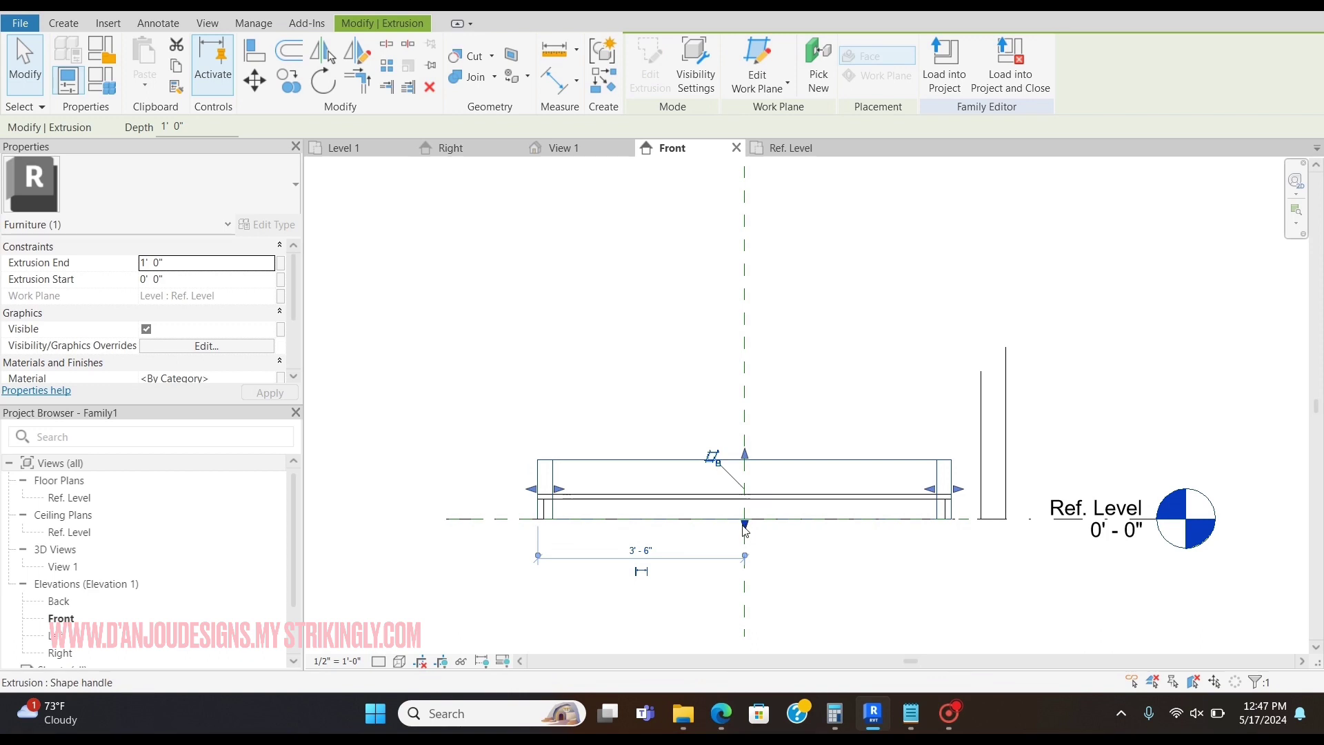
scroll(743, 530, "up", 3)
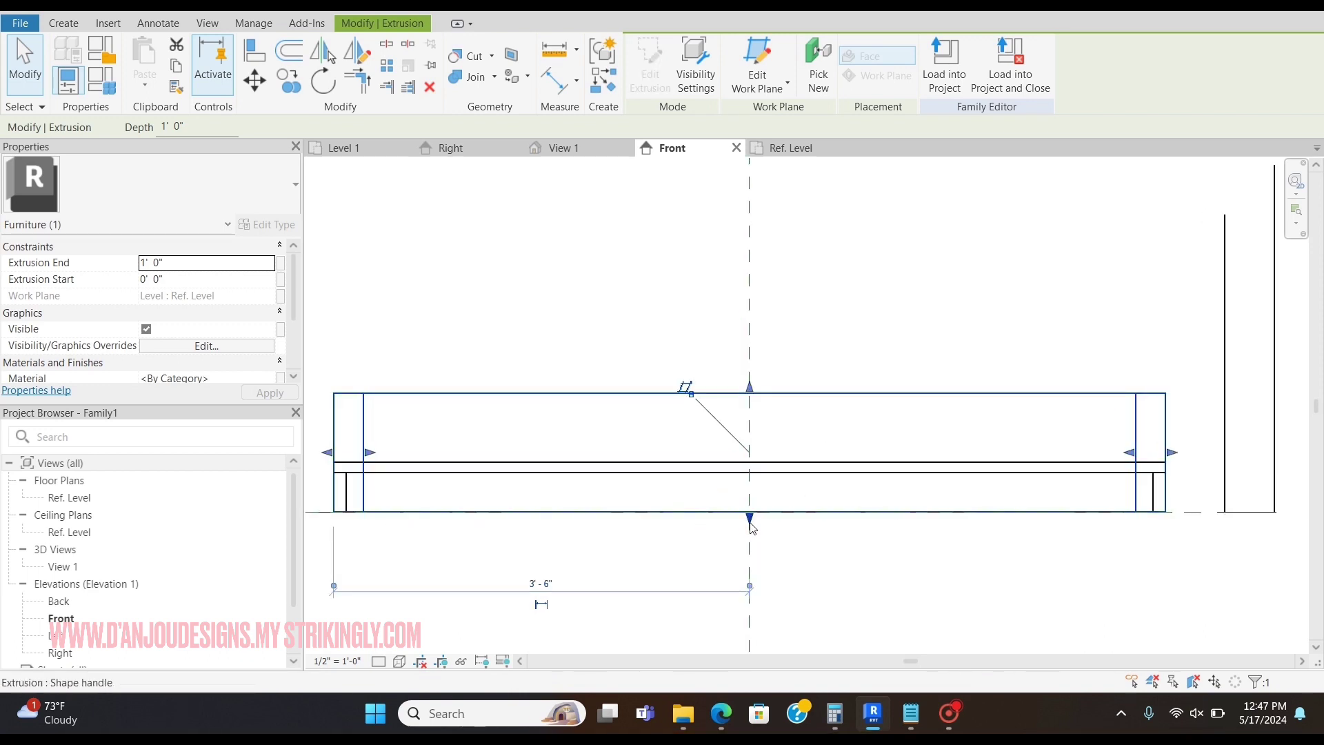
left_click_drag(749, 518, 750, 467)
scroll(777, 419, "down", 2)
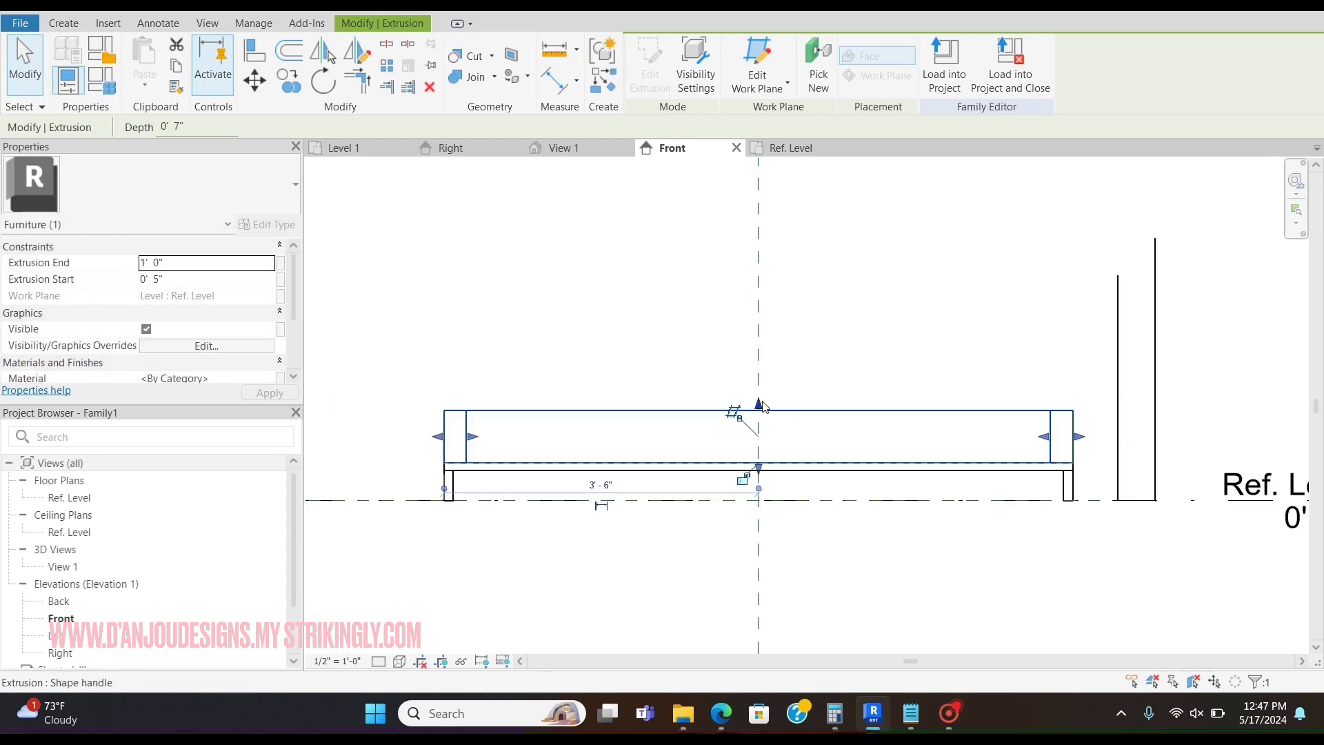
left_click_drag(759, 411, 759, 276)
left_click(1123, 348)
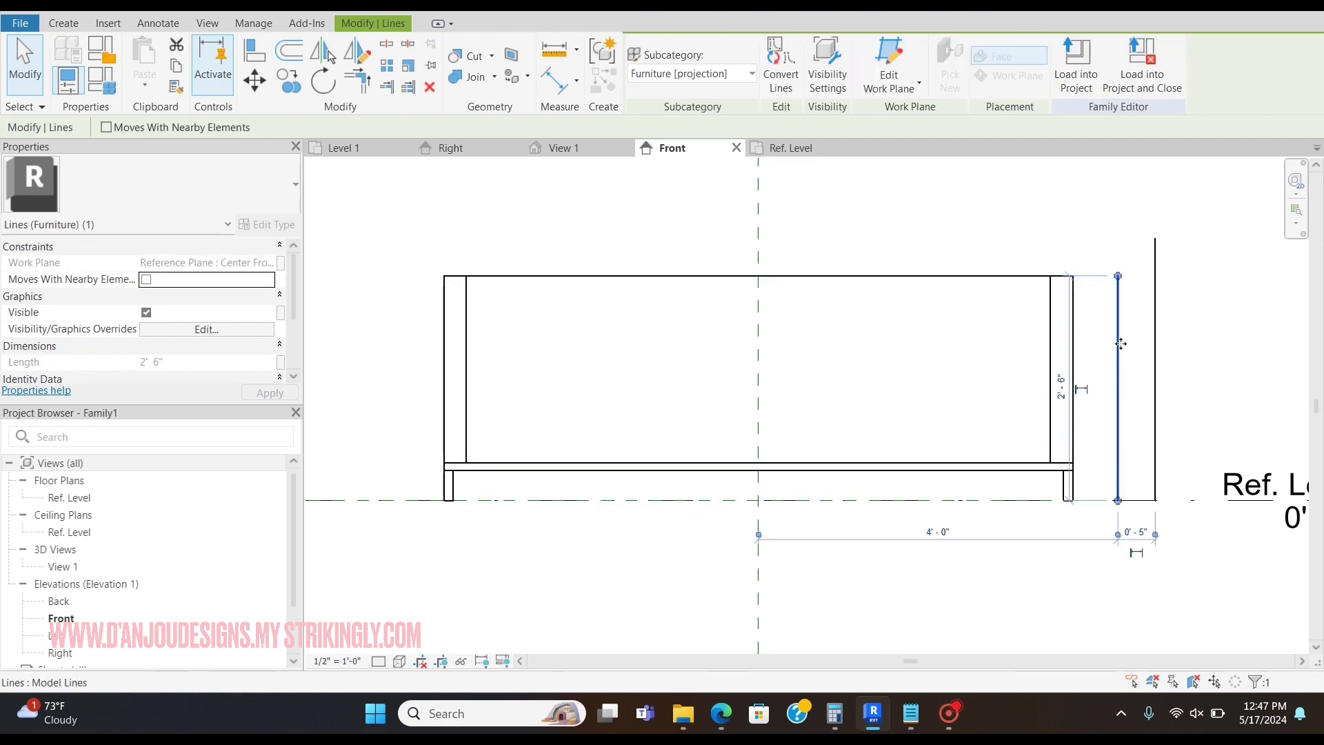
right_click(1121, 347)
left_click(959, 362)
left_click(867, 225)
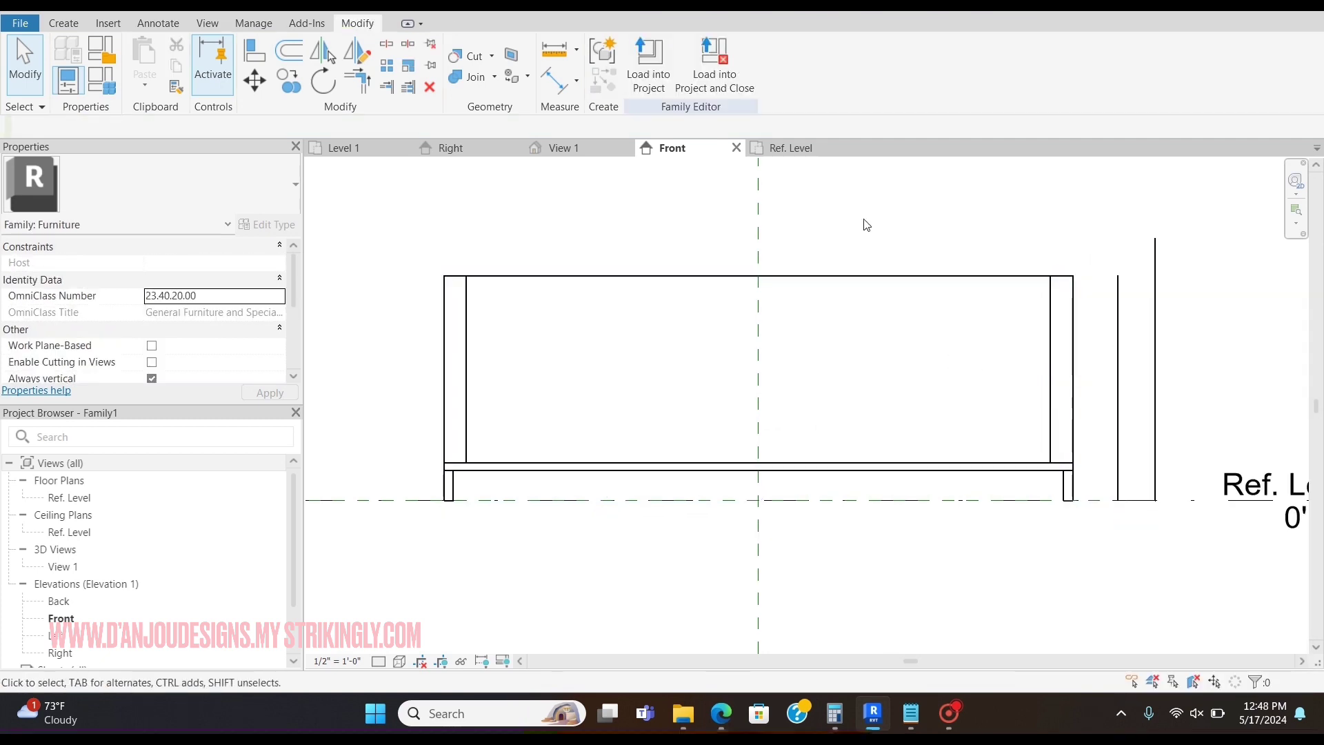
Inspect the arms and back in 3D View 1 and compare them with the Barton Sofa product photo.
left_click(588, 152)
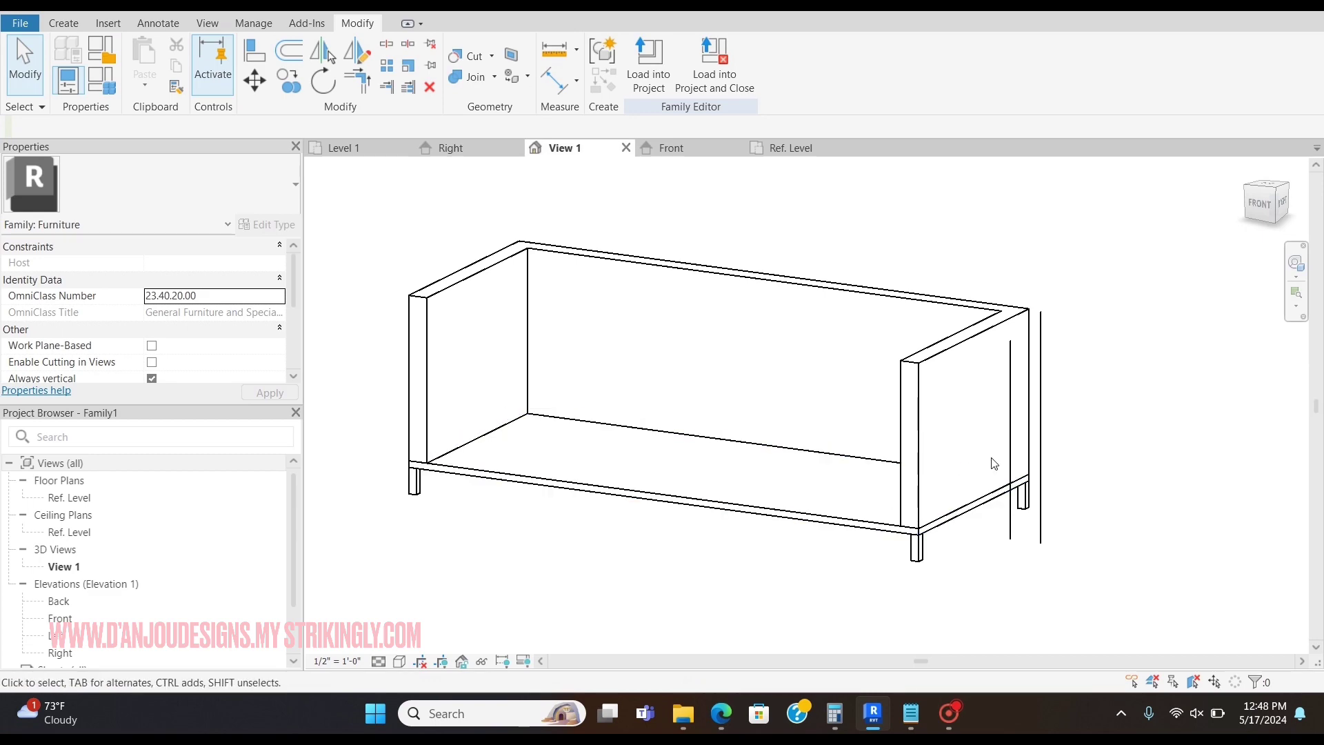
middle_click_drag(1066, 491, 866, 537, "shift")
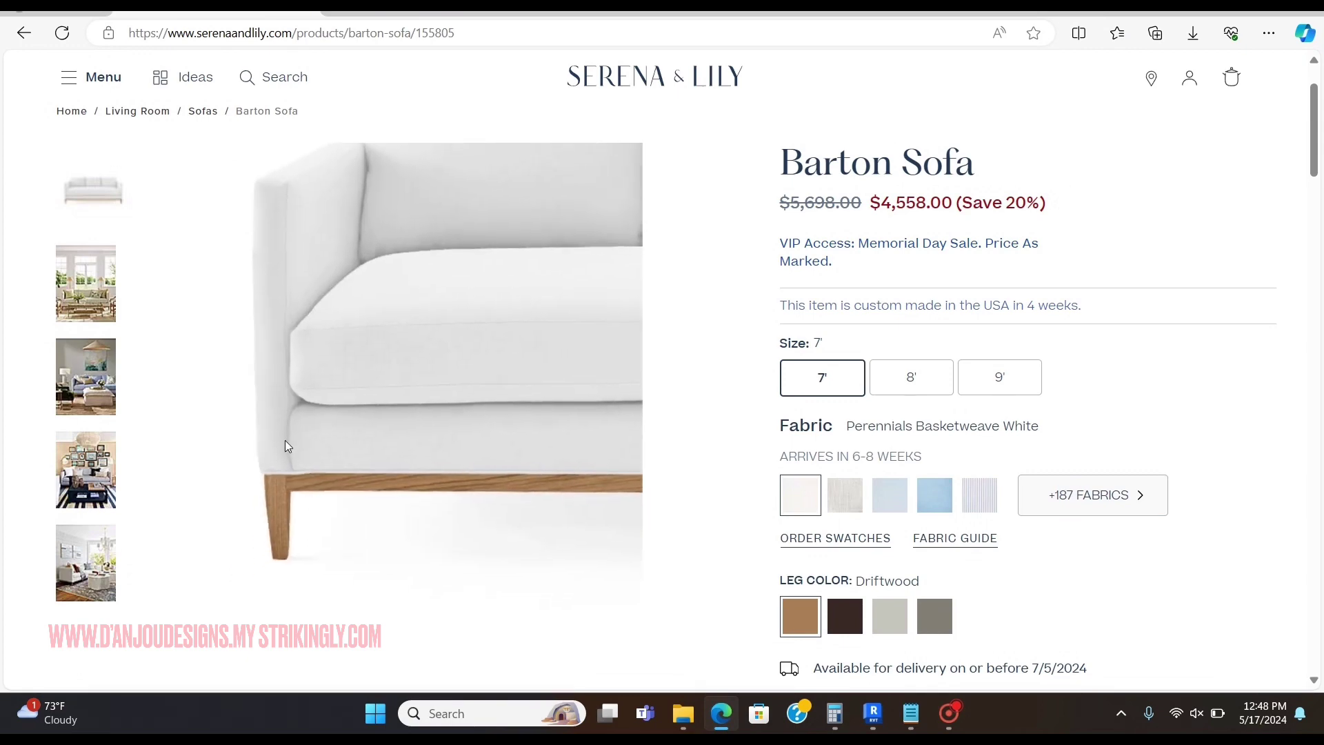
left_click(874, 717)
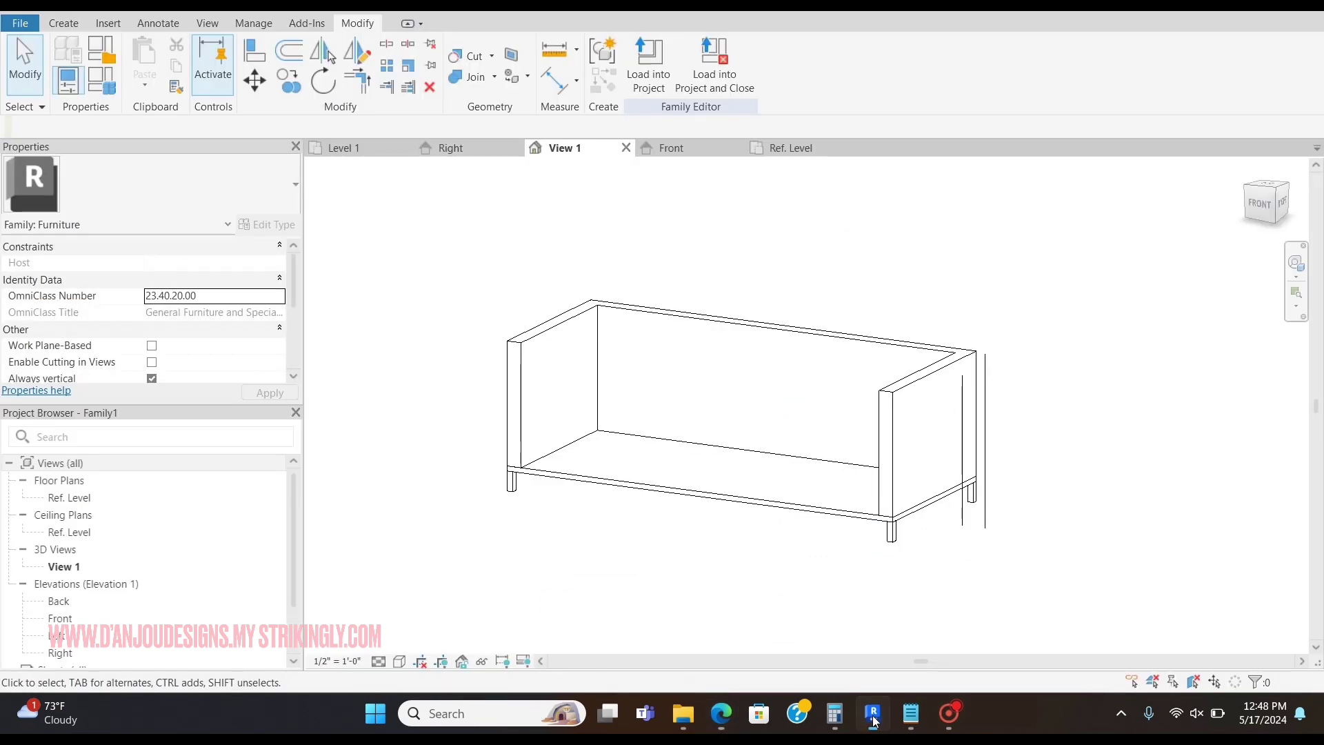
In the Front elevation, start an extrusion and sketch a 6'-6" wide, about 5.3" high rectangle on the slab between the arms.
left_click(683, 147)
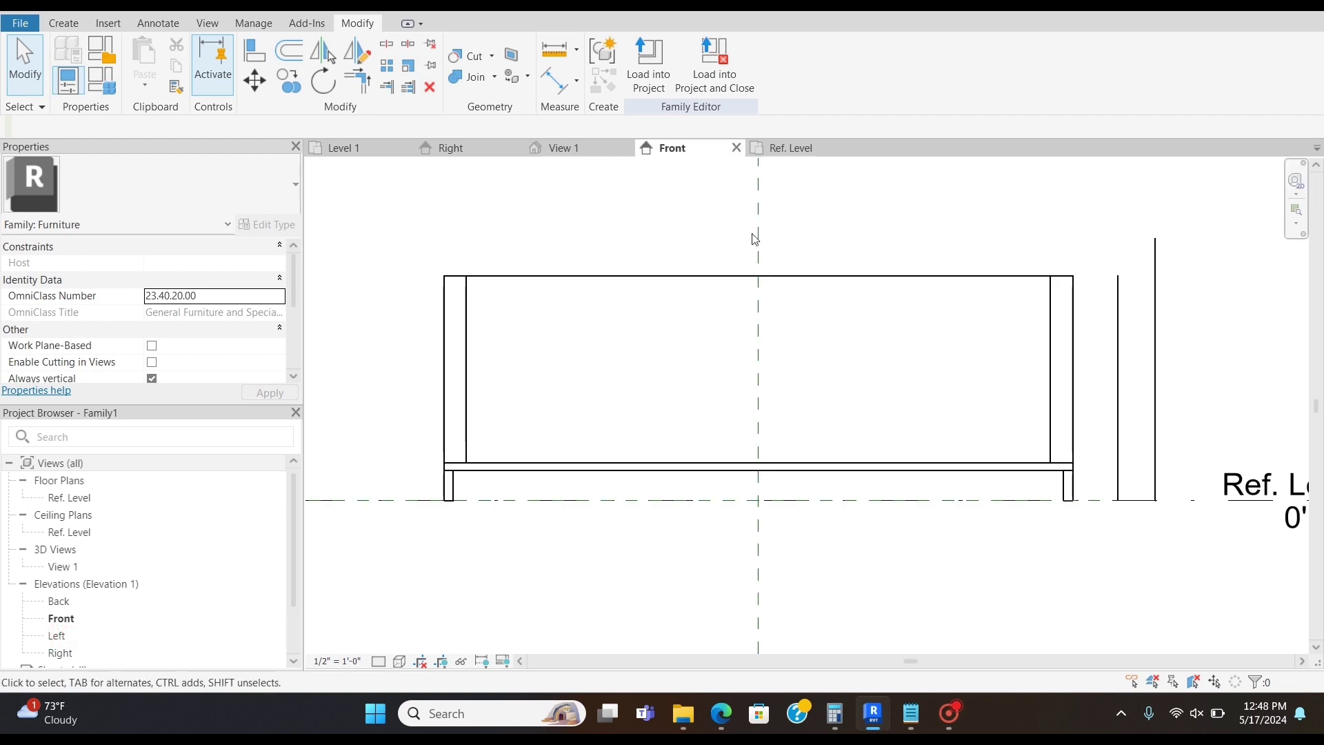
left_click(66, 24)
left_click(146, 64)
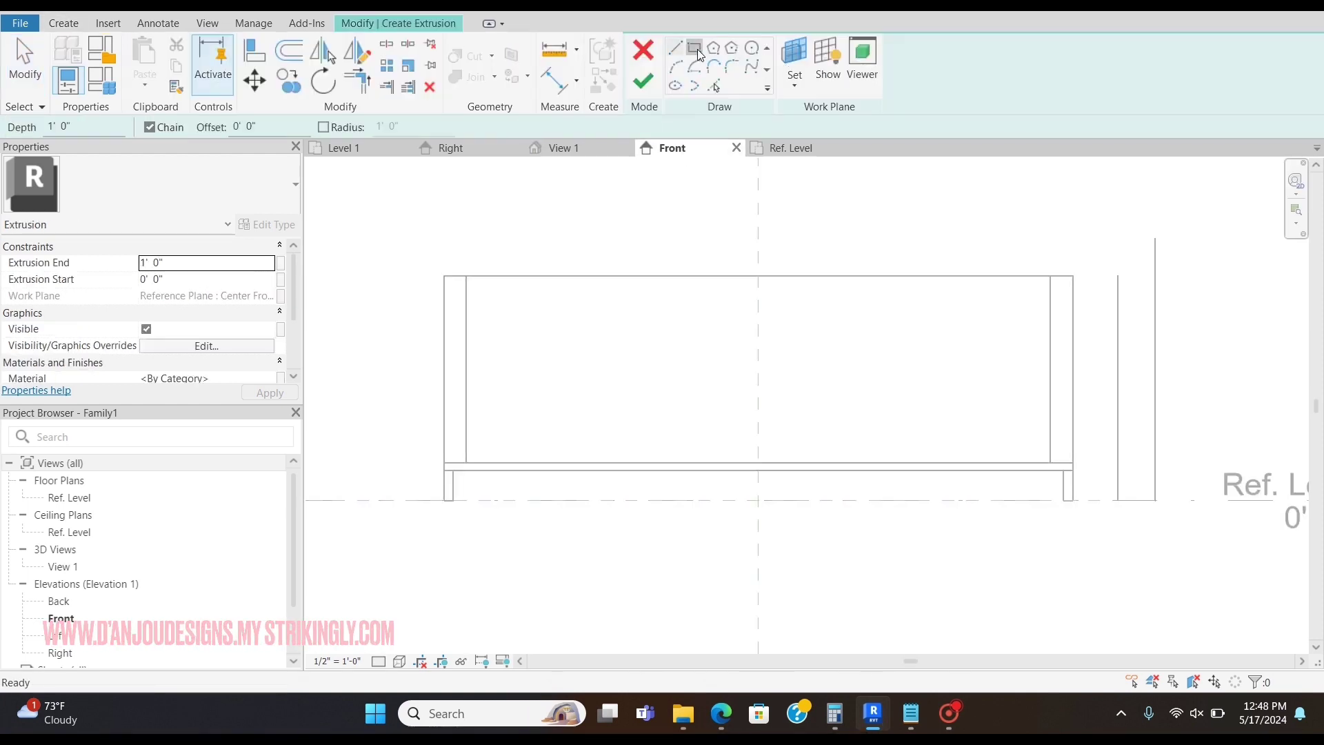
left_click(696, 49)
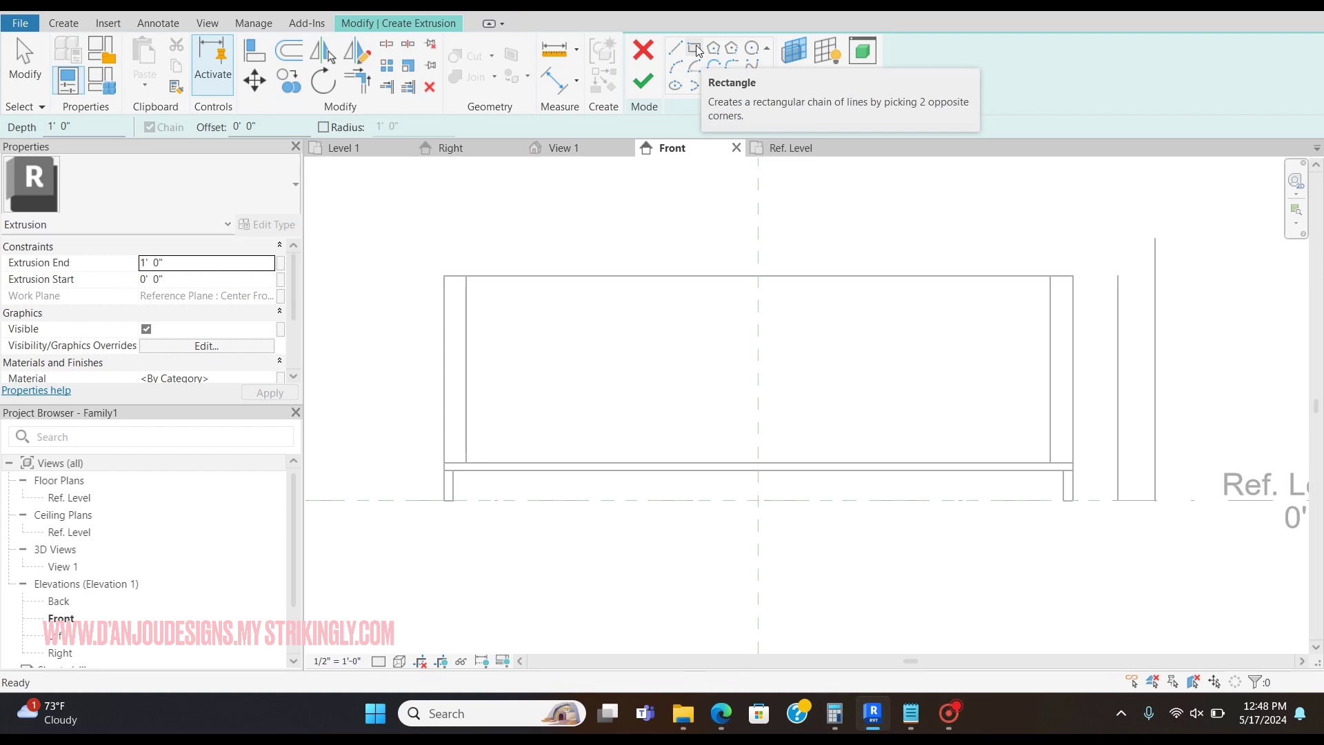
left_click(466, 462)
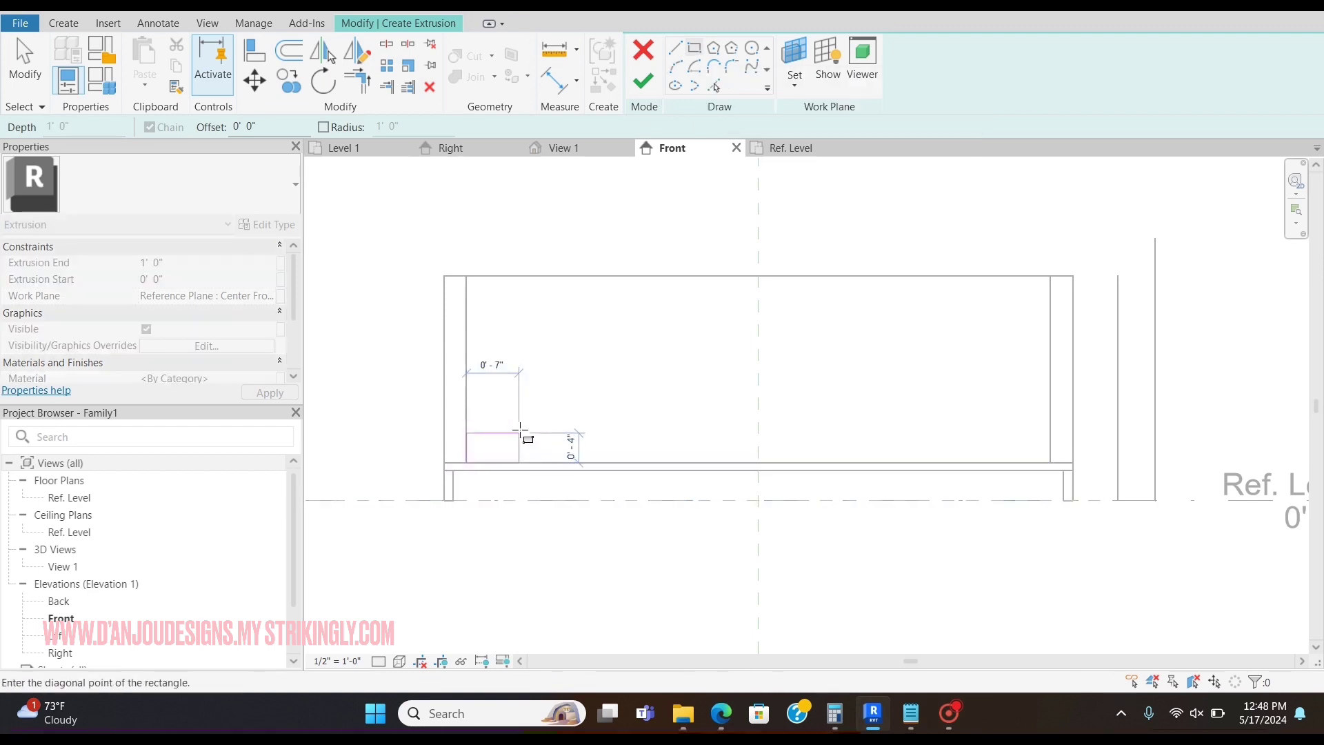
left_click(1050, 425)
key("Escape")
key("Escape")
Set the seat rectangle's height to 4".
scroll(1032, 426, "up", 1)
middle_click_drag(1032, 427, 925, 437)
left_click(924, 434)
scroll(952, 451, "up", 1)
left_click(976, 460)
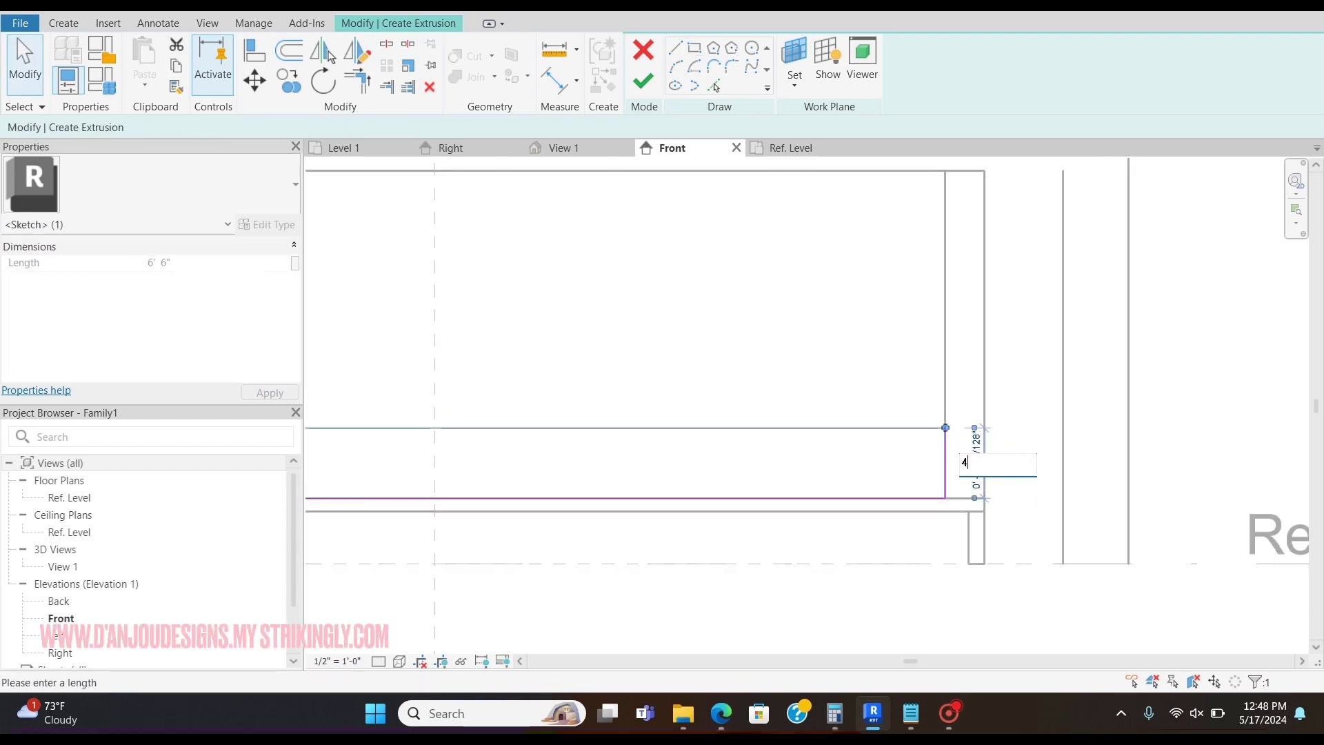
key("Return")
left_click(866, 379)
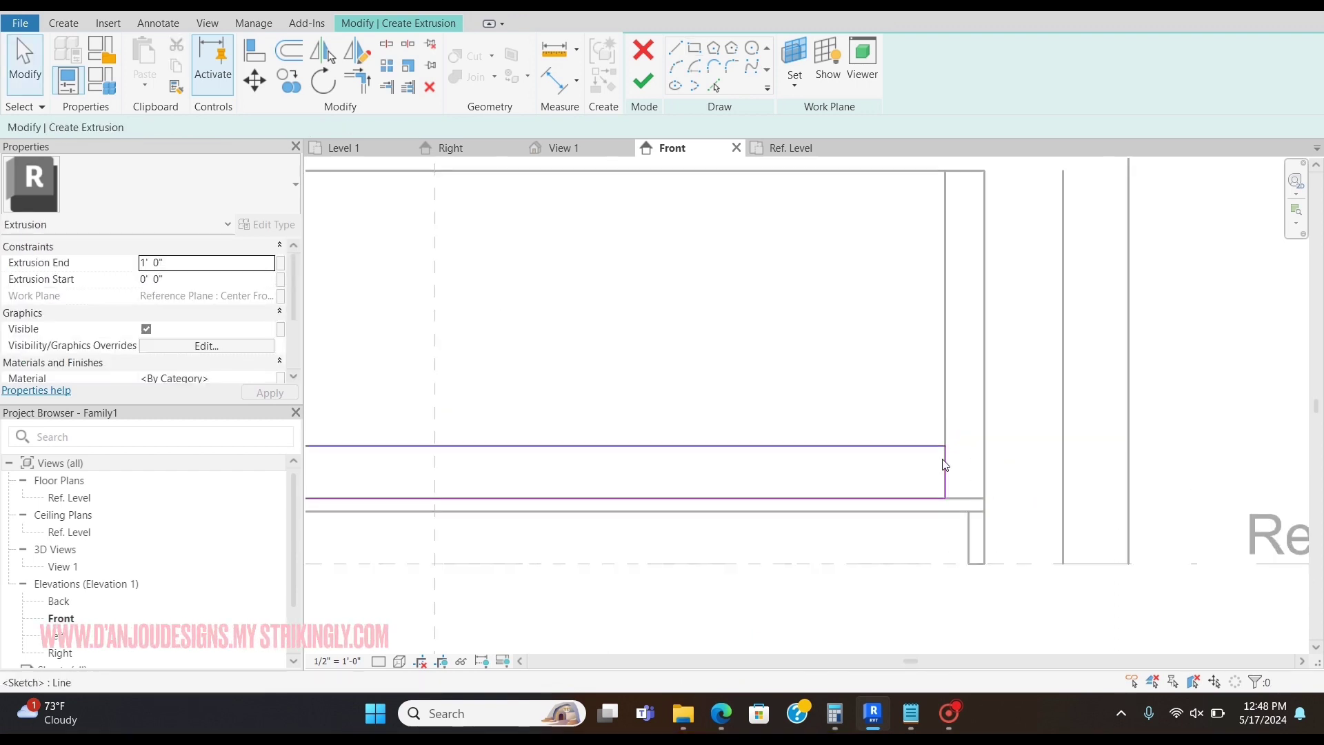
Round the seat rectangle's upper-right corner with a Fillet Arc of about 3/4" radius.
scroll(1028, 471, "down", 2)
scroll(413, 503, "up", 2)
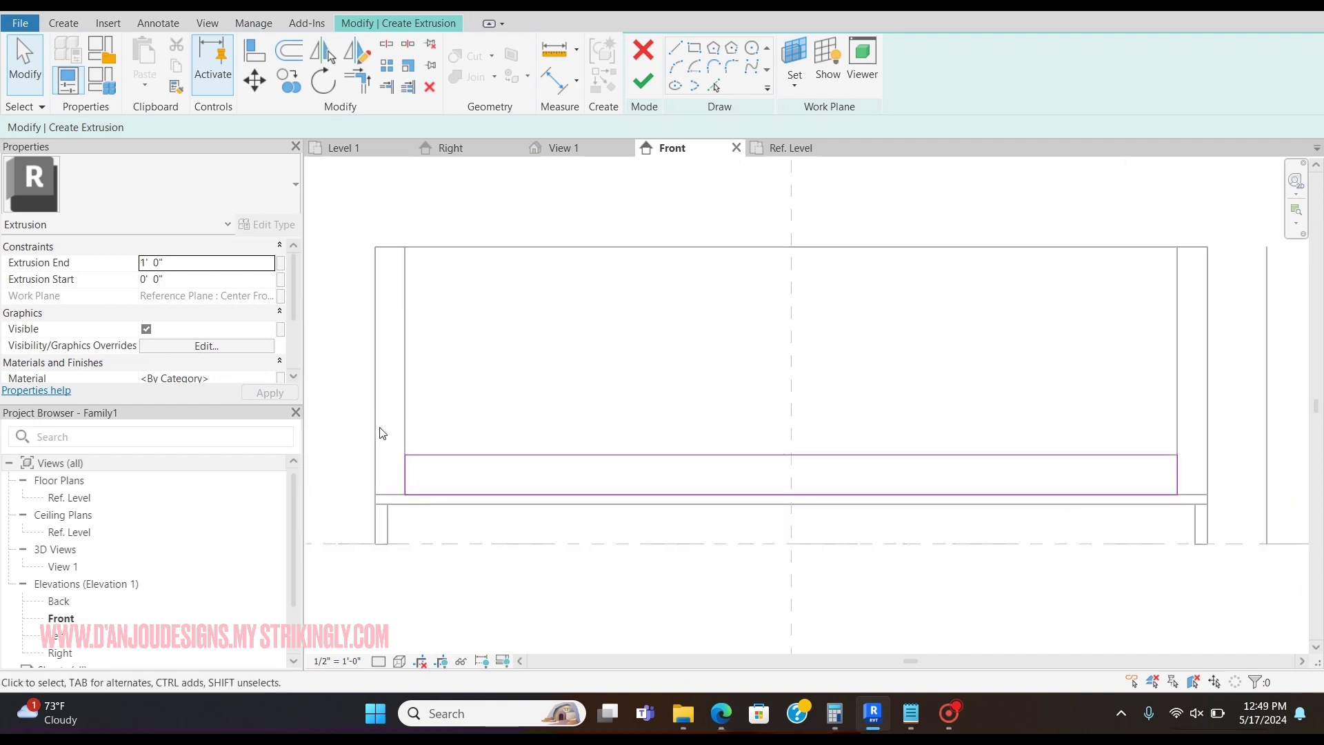
scroll(409, 474, "up", 2)
scroll(400, 464, "down", 3)
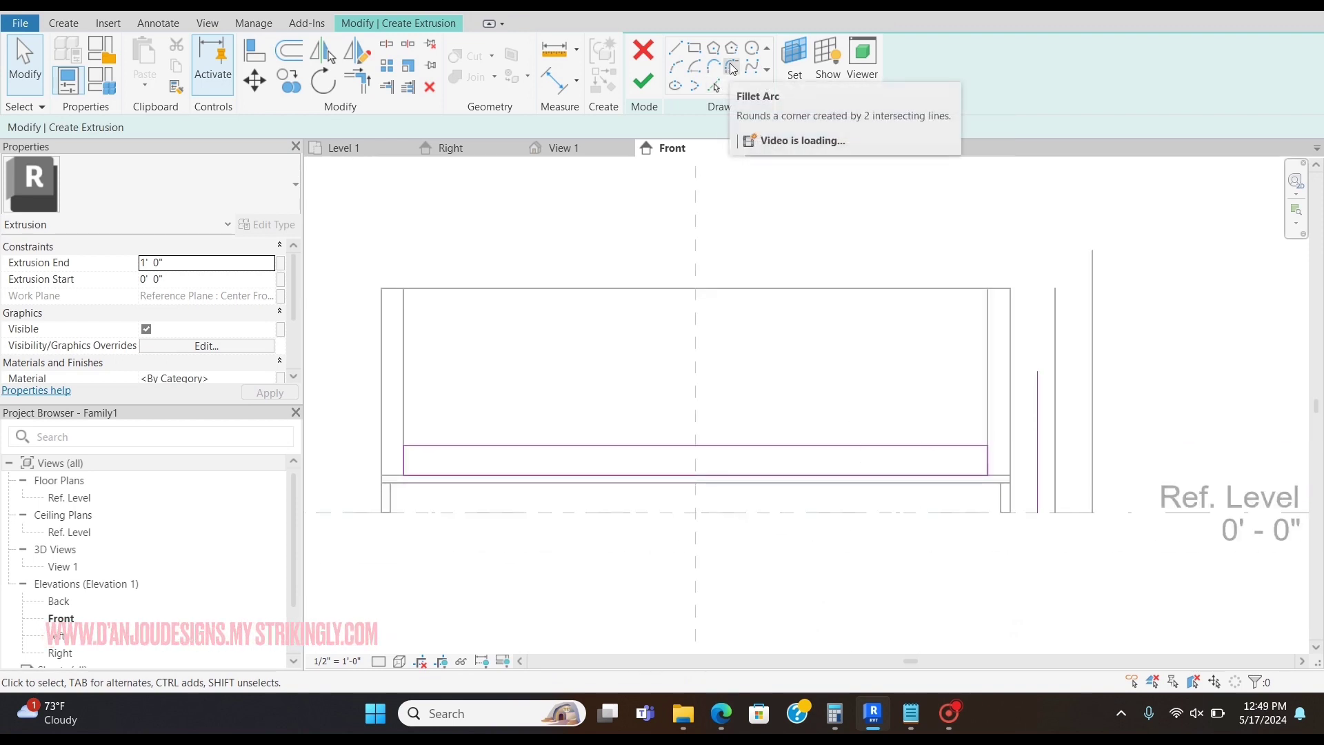
left_click(733, 68)
scroll(990, 452, "up", 3)
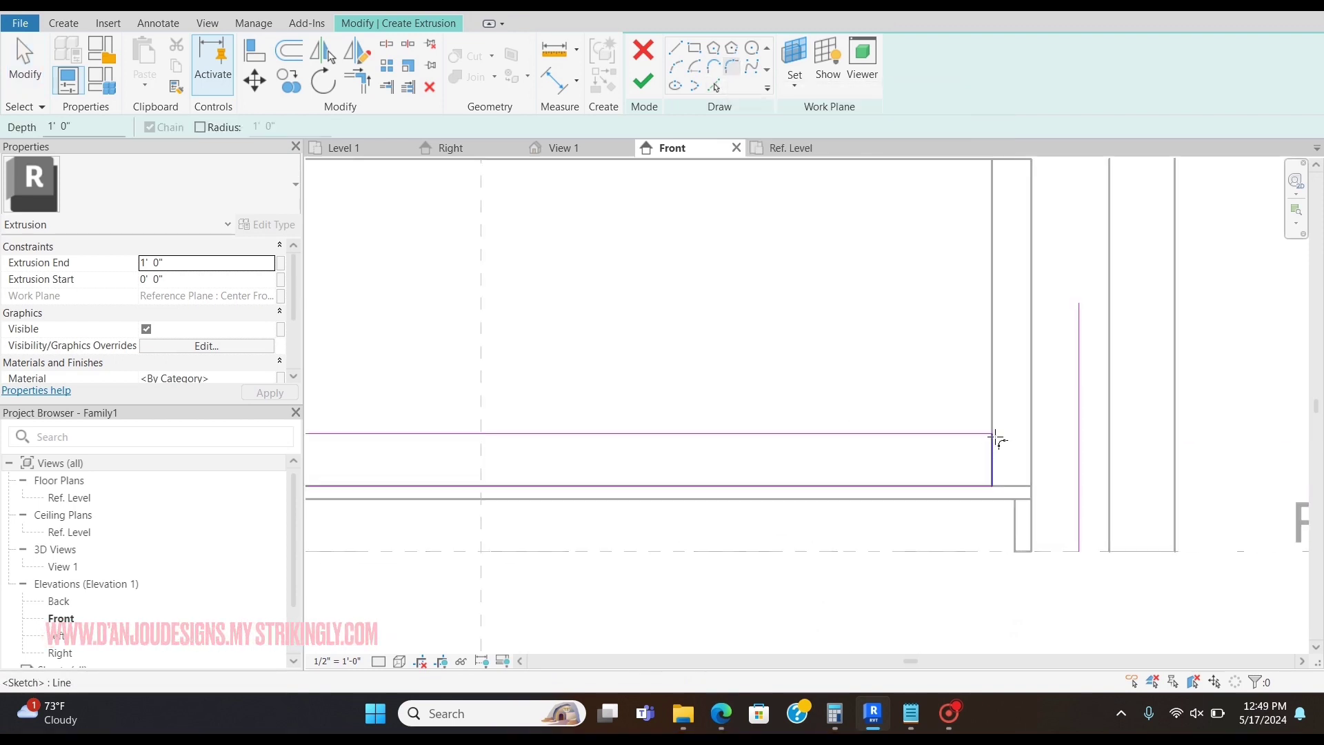
scroll(981, 441, "up", 1)
left_click(987, 417)
left_click(1003, 436)
left_click(990, 431)
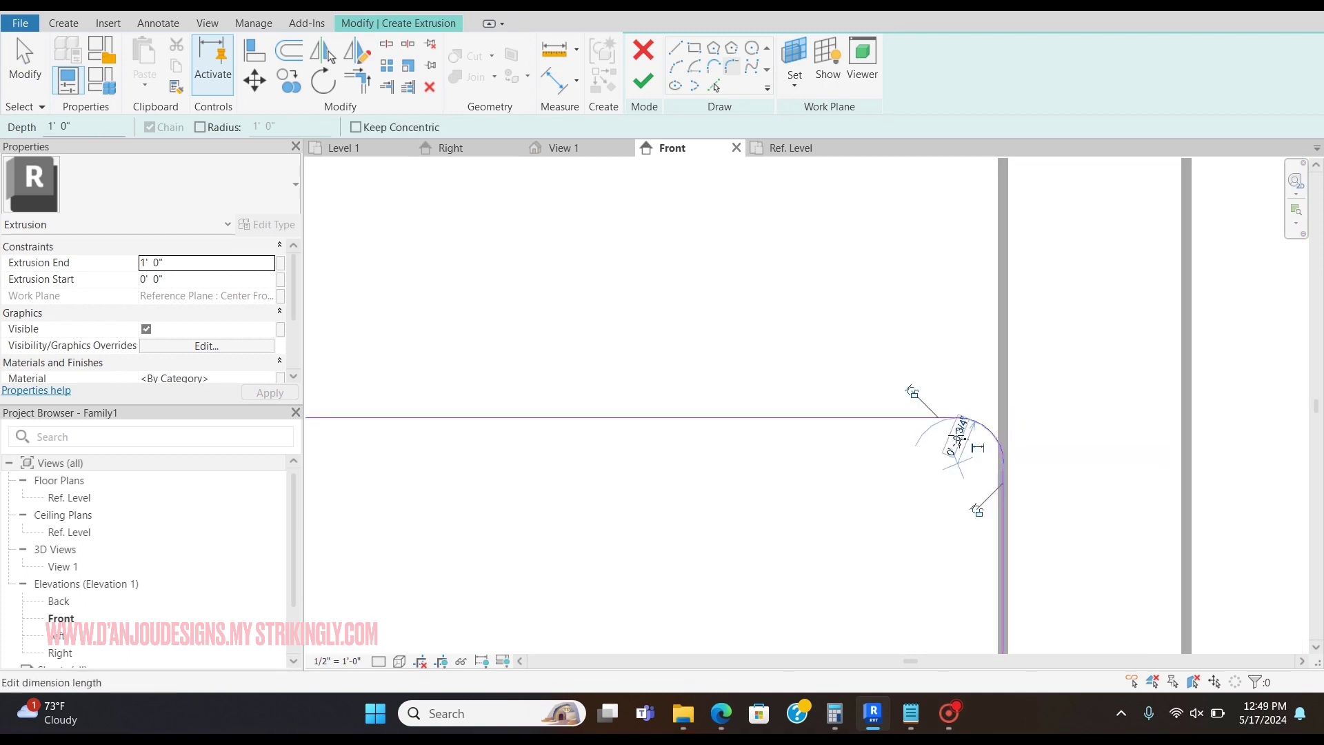
Round the seat rectangle's upper-left corner with a matching Fillet Arc of about 3/4" radius.
scroll(991, 355, "down", 3)
scroll(921, 418, "down", 3)
scroll(969, 502, "up", 7)
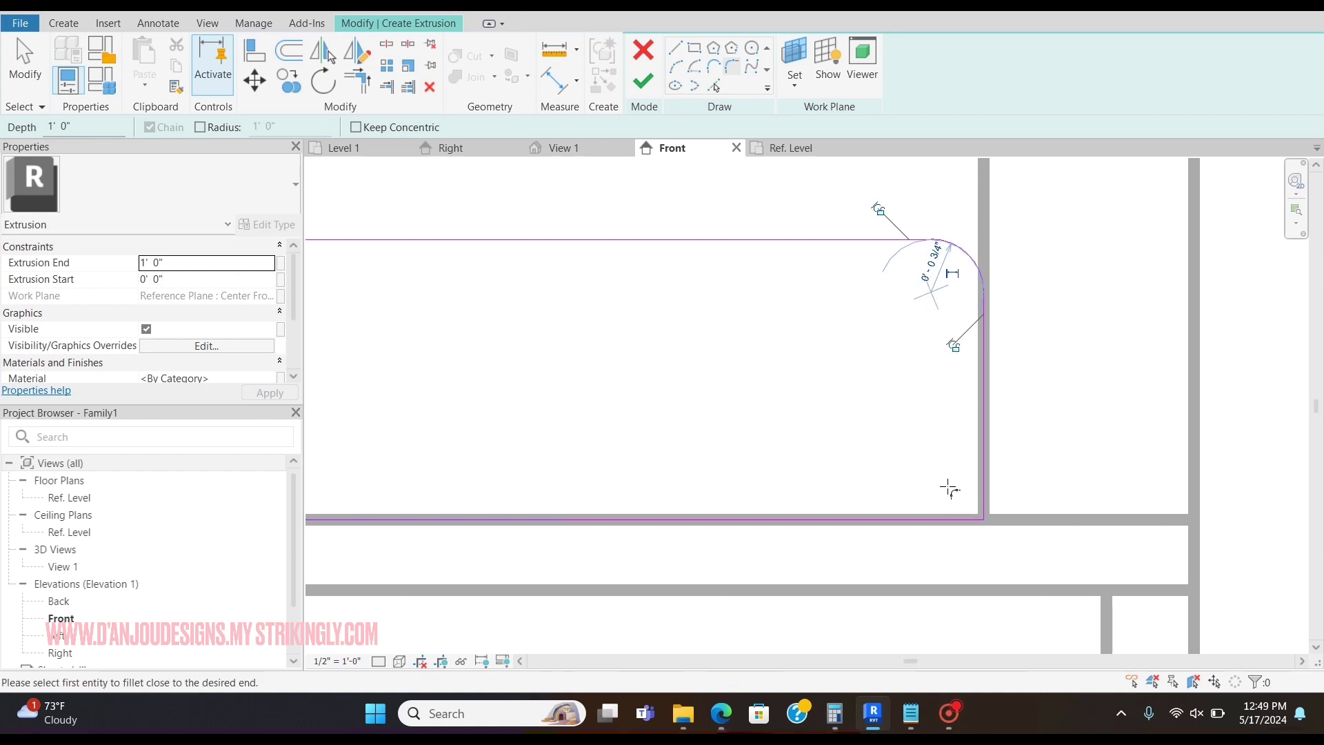
mouse_move(798, 487)
middle_mouse_down()
mouse_move(1206, 517)
mouse_move(1126, 544)
mouse_move(851, 529)
mouse_move(632, 476)
mouse_move(942, 493)
mouse_move(866, 473)
mouse_move(837, 494)
mouse_move(975, 479)
mouse_move(630, 504)
mouse_move(1040, 492)
middle_mouse_up()
middle_click_drag(758, 441, 1267, 453)
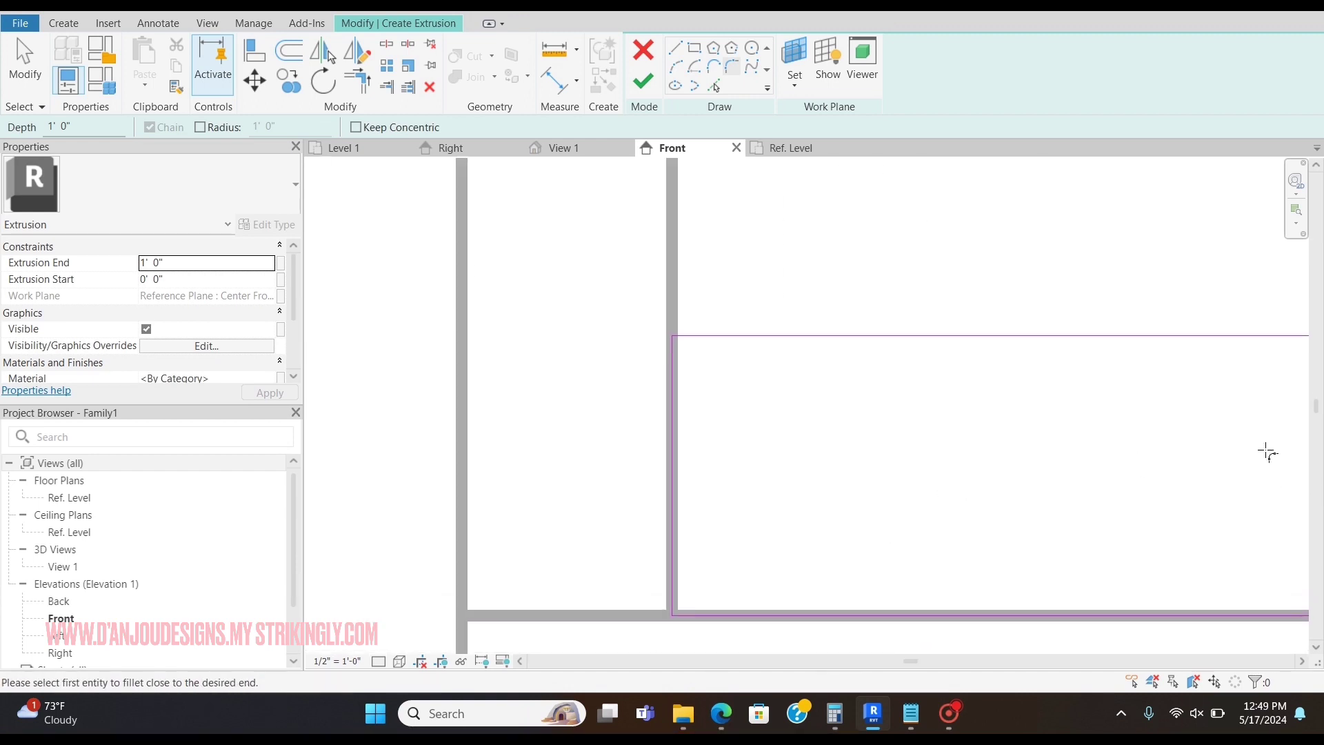
left_click(672, 355)
left_click(693, 337)
left_click(717, 353)
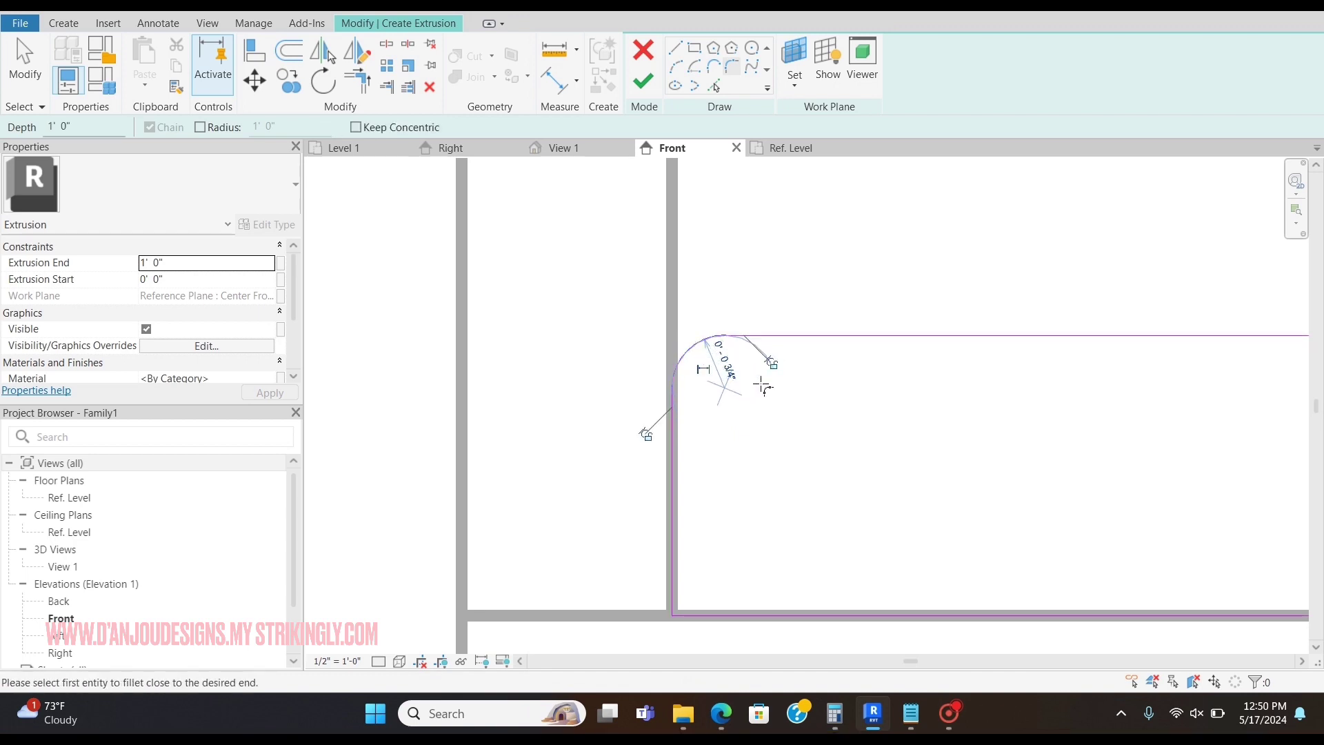
scroll(483, 407, "down", 5)
key("Escape")
key("Escape")
Inspect the seat sketch's upper-left fillet arc and finish the seat extrusion.
scroll(503, 413, "up", 5)
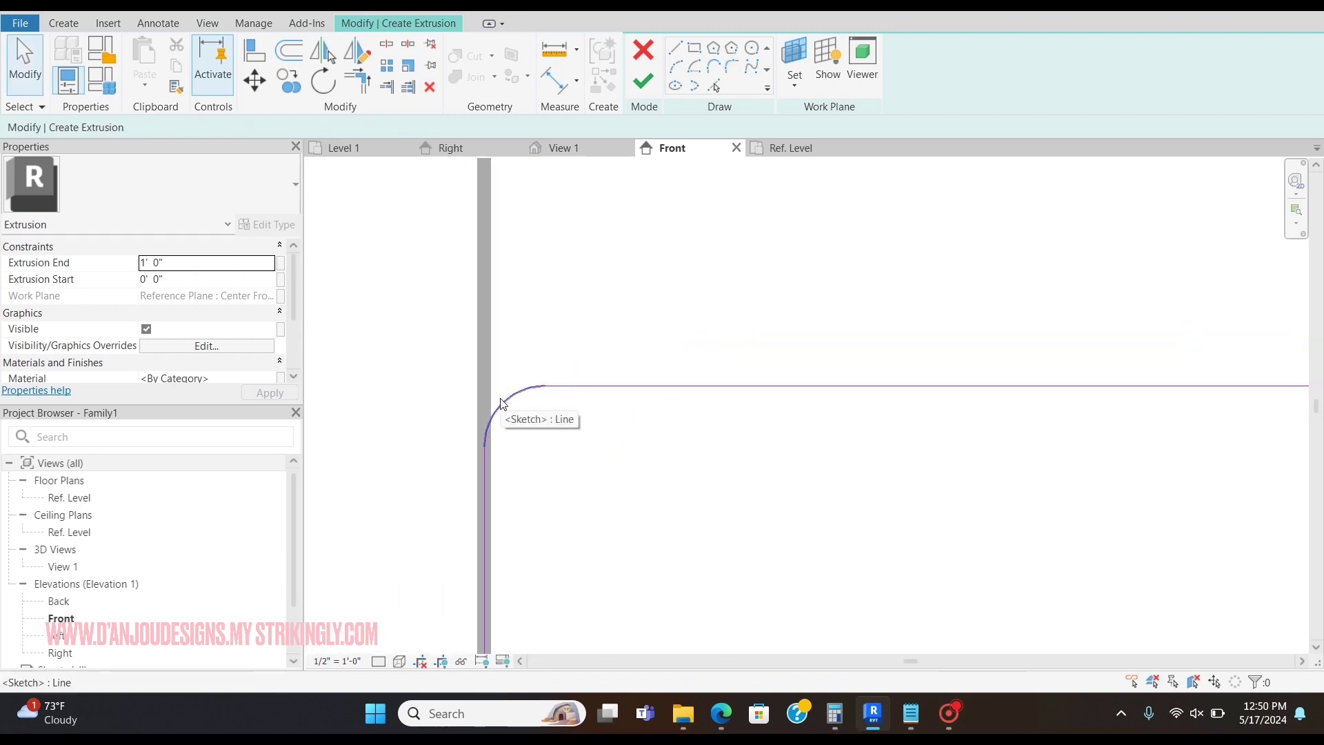
left_click(504, 406)
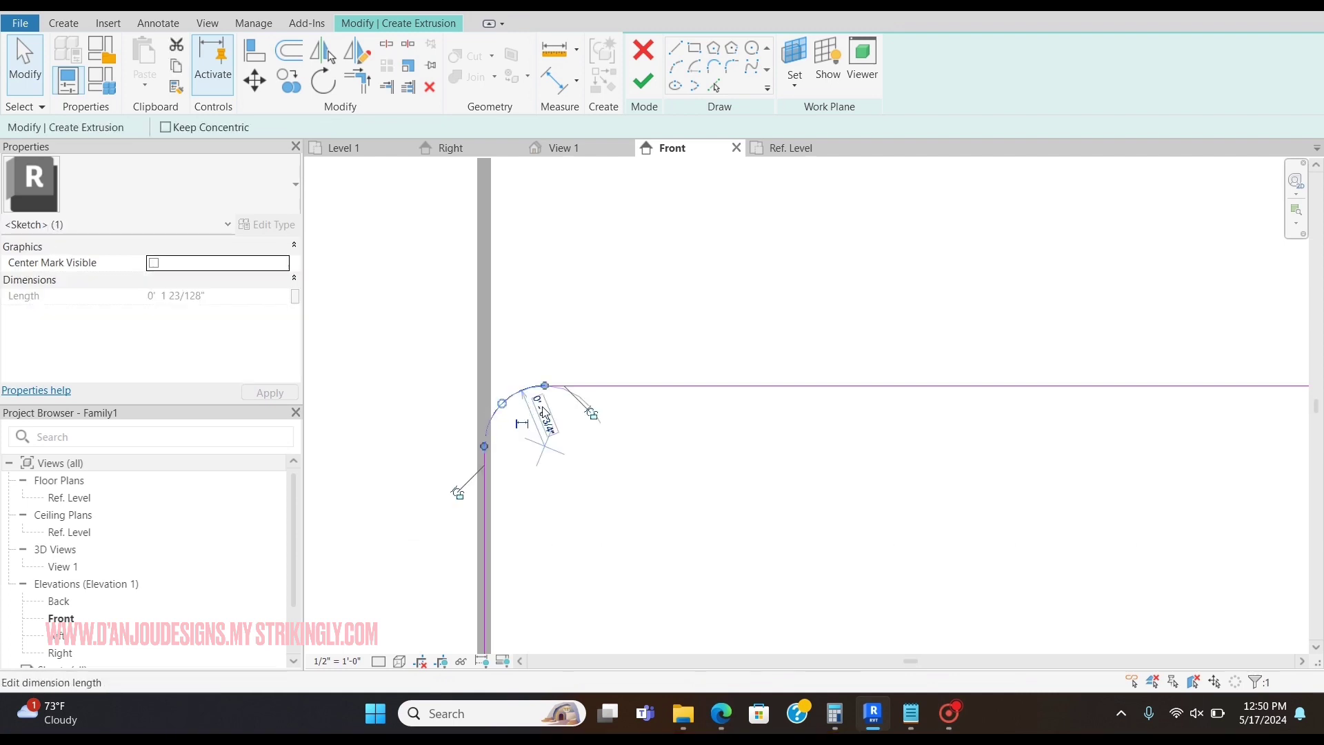
scroll(881, 411, "down", 5)
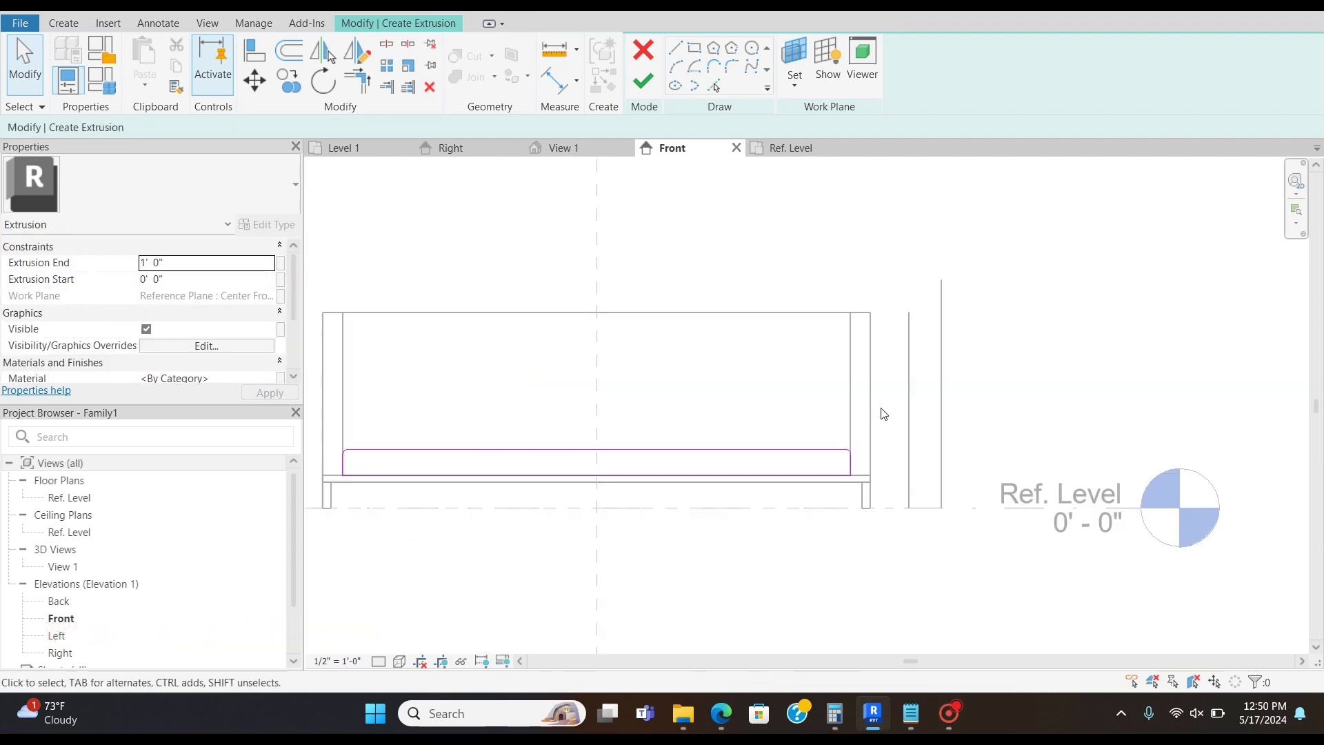
left_click(642, 81)
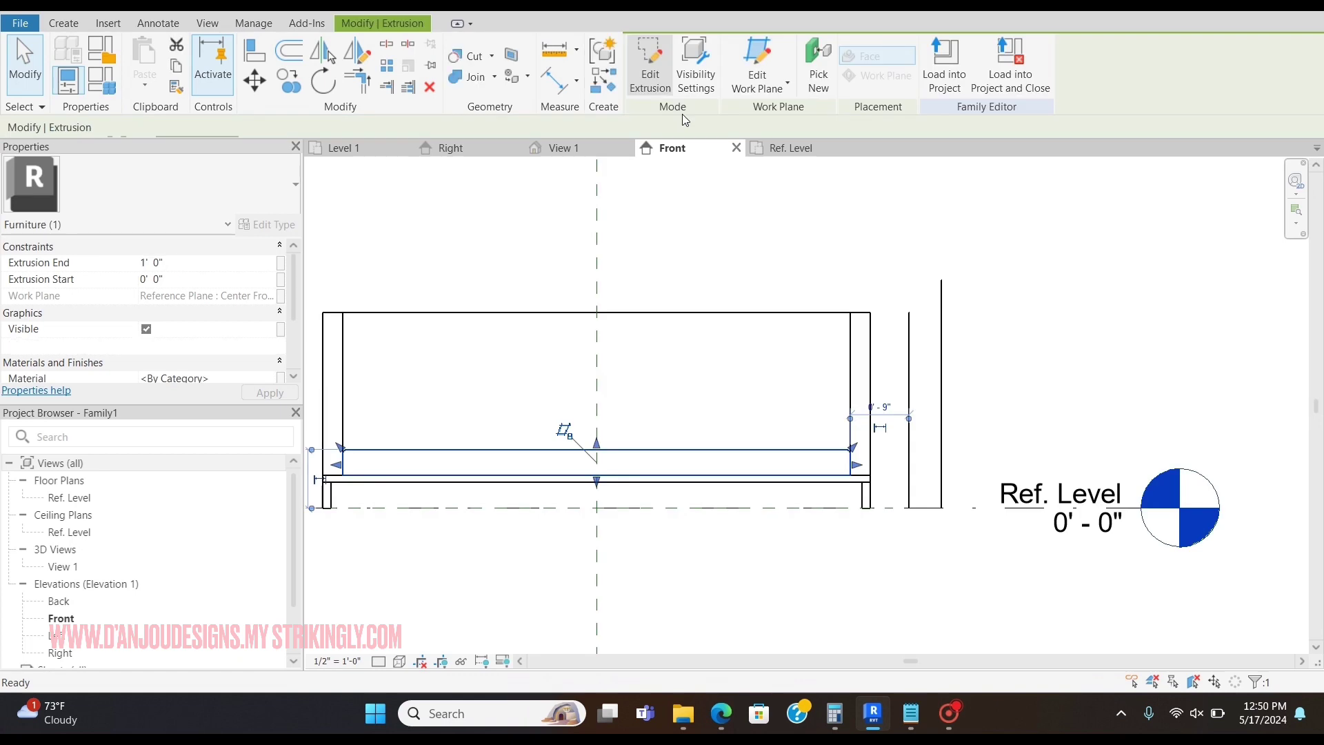
In the Ref. Level plan, stretch the seat extrusion to the backrest's inner face and the sofa's front edge, and check it in 3D.
left_click(786, 148)
left_click_drag(799, 376, 800, 276)
left_click_drag(800, 484, 801, 515)
left_click(551, 241)
left_click(554, 145)
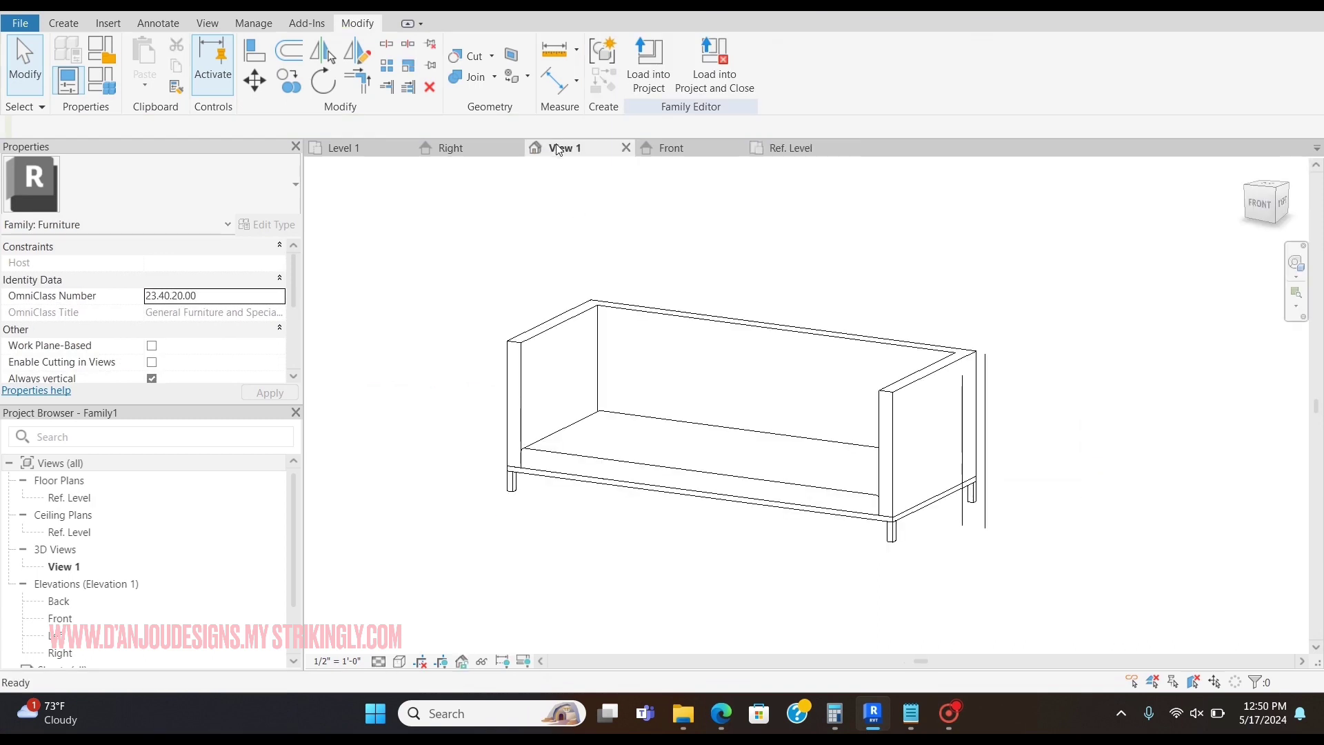
In the Front elevation, draw a 19" vertical model line up from the Ref. Level beside the sofa's right arm.
left_click(703, 149)
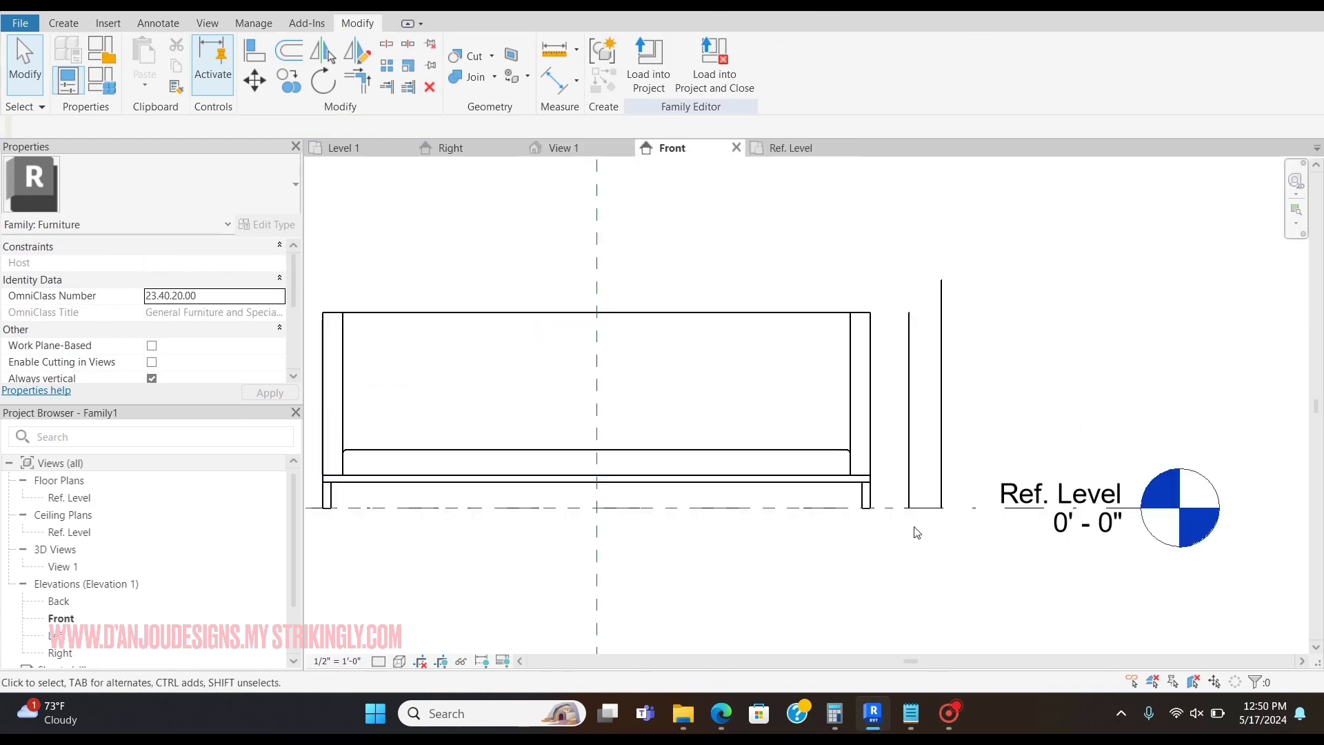
middle_click_drag(862, 527, 927, 526)
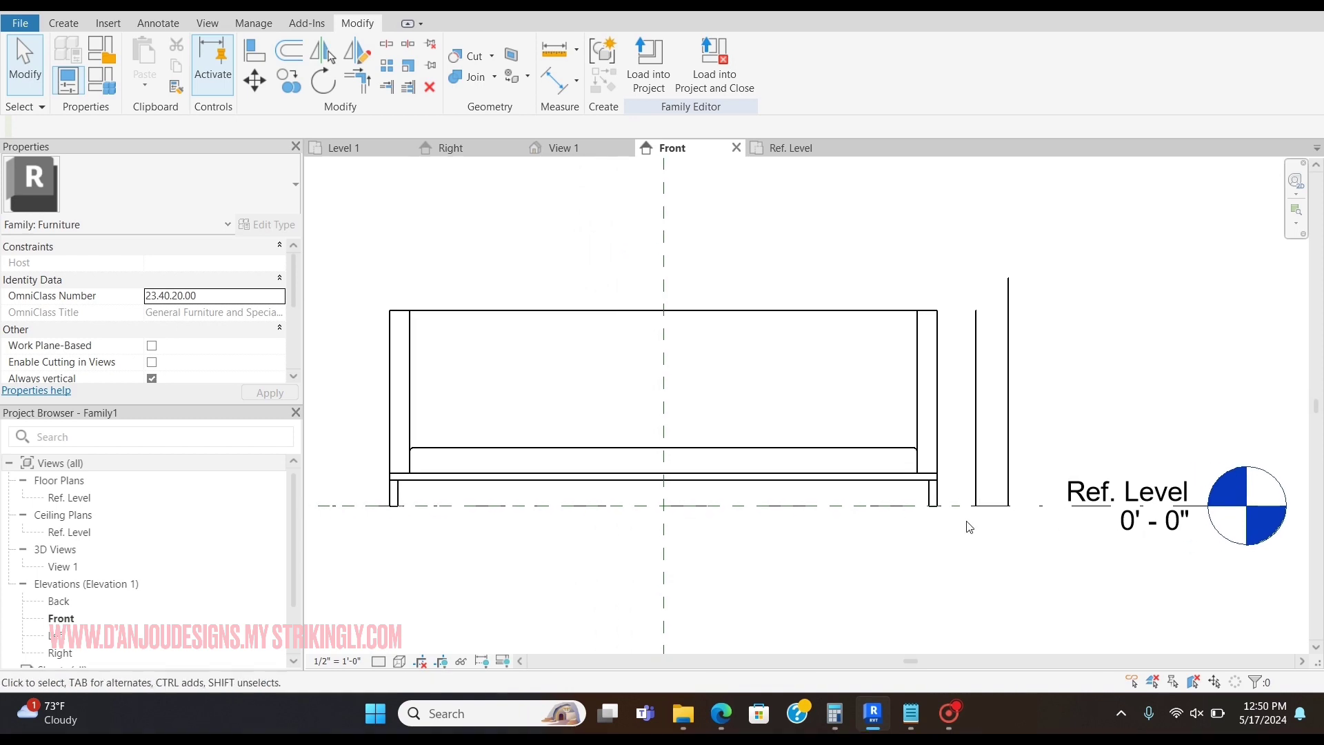
left_click(976, 486)
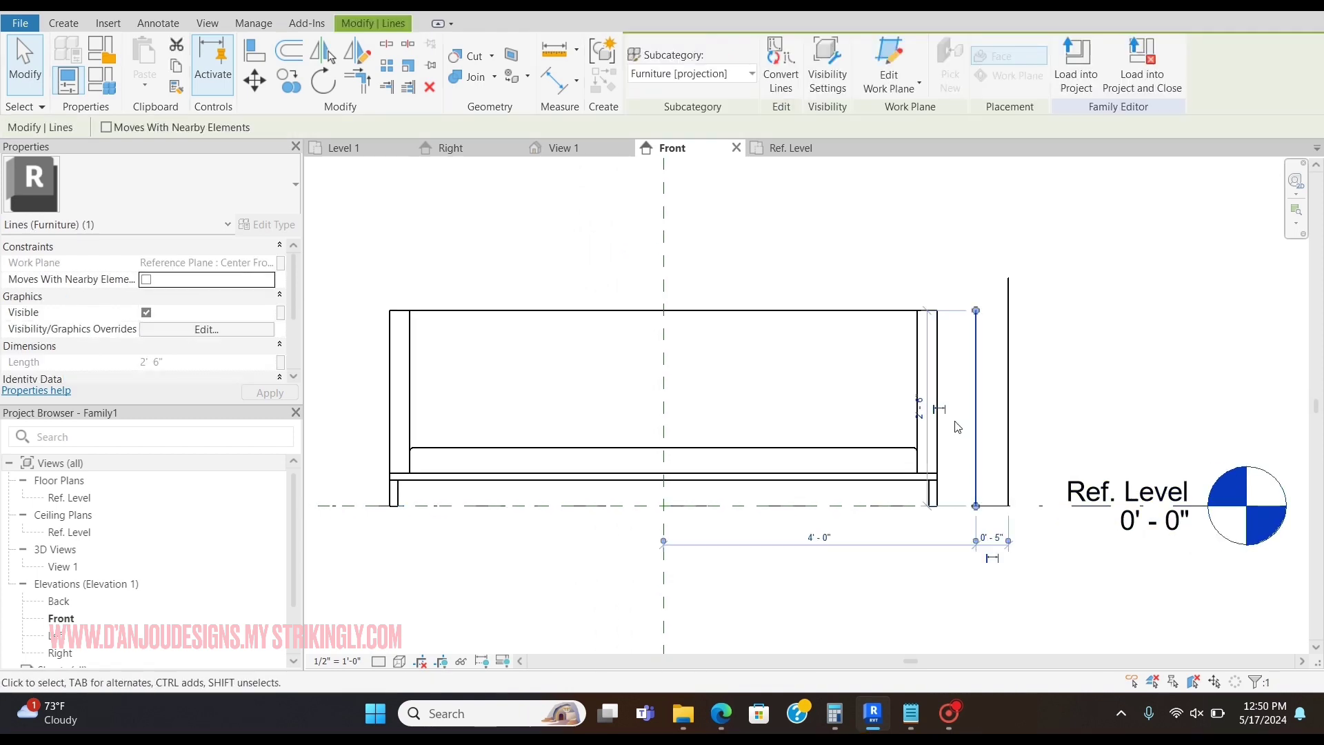
key("i")
left_click(960, 505)
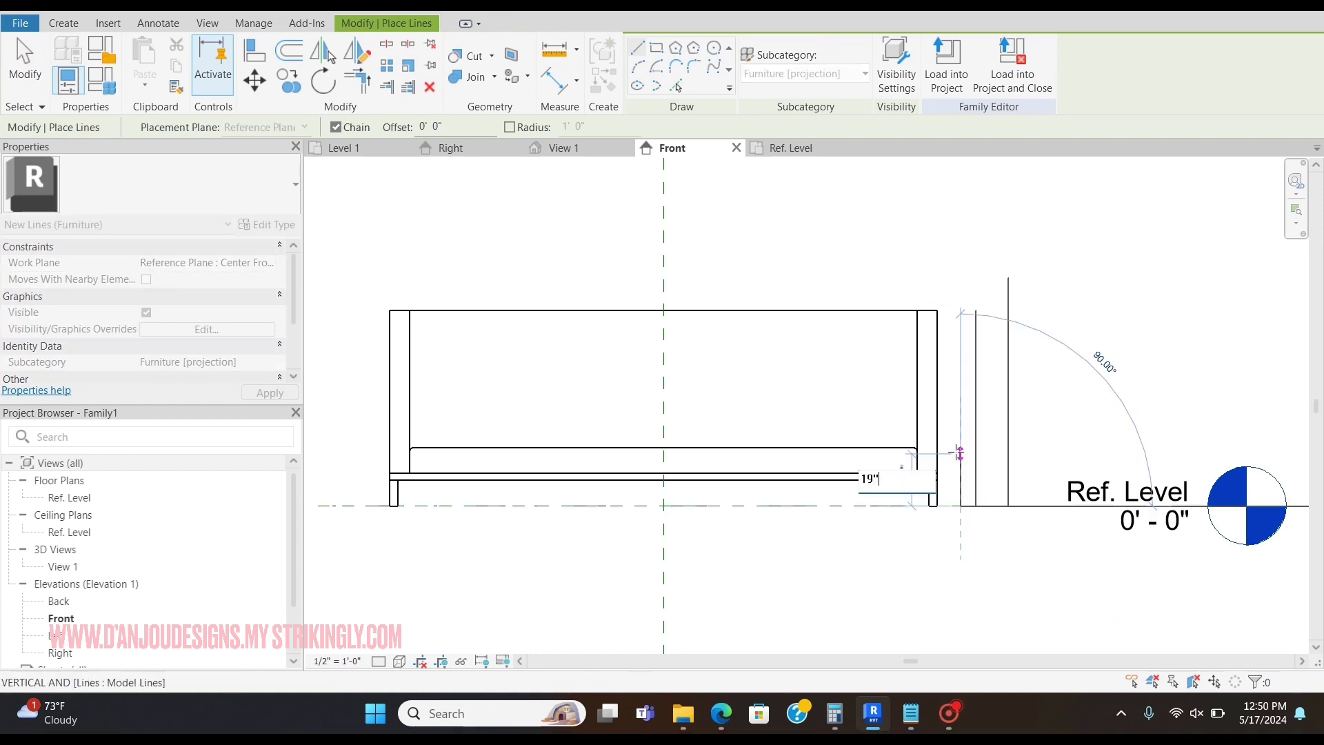
type("19\"")
key("Return")
key("Escape")
key("Escape")
Delete the 2'-6" vertical model line beside the sofa and look at the Barton Sofa product photo in the browser.
left_click(977, 419)
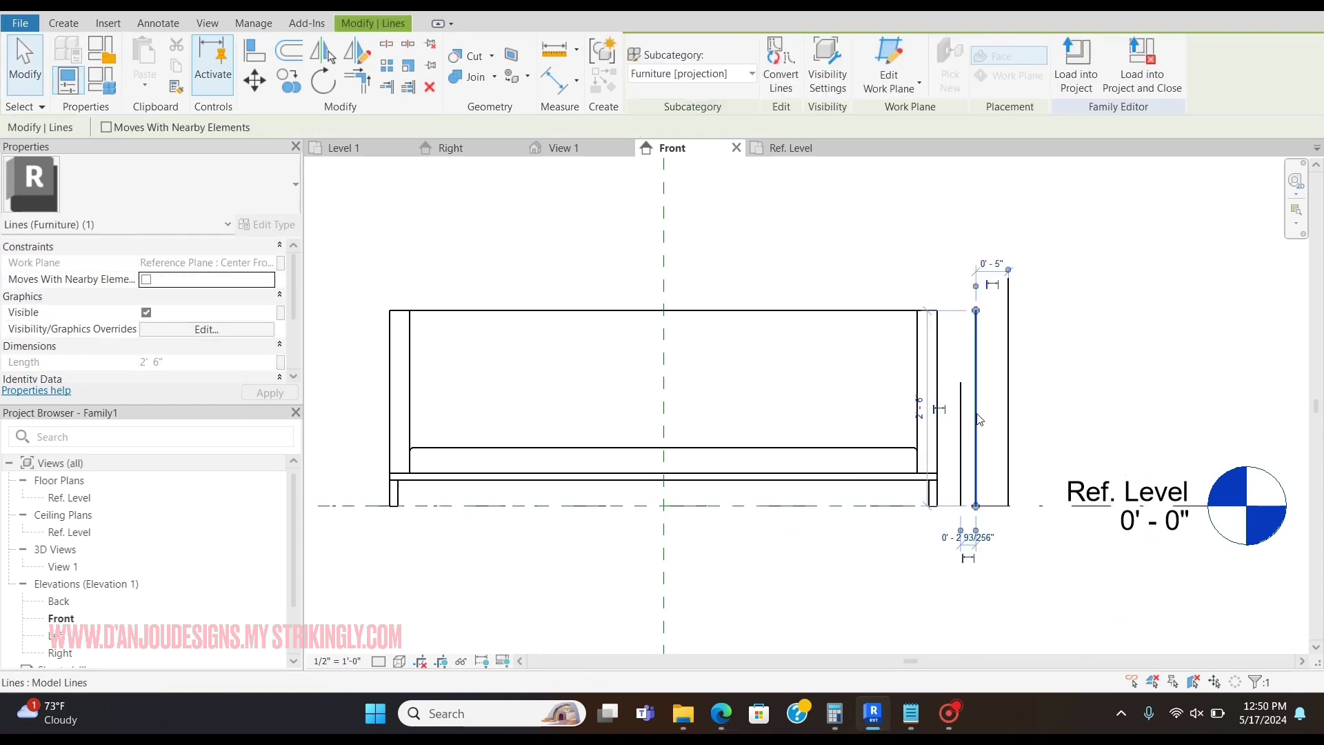
key("Delete")
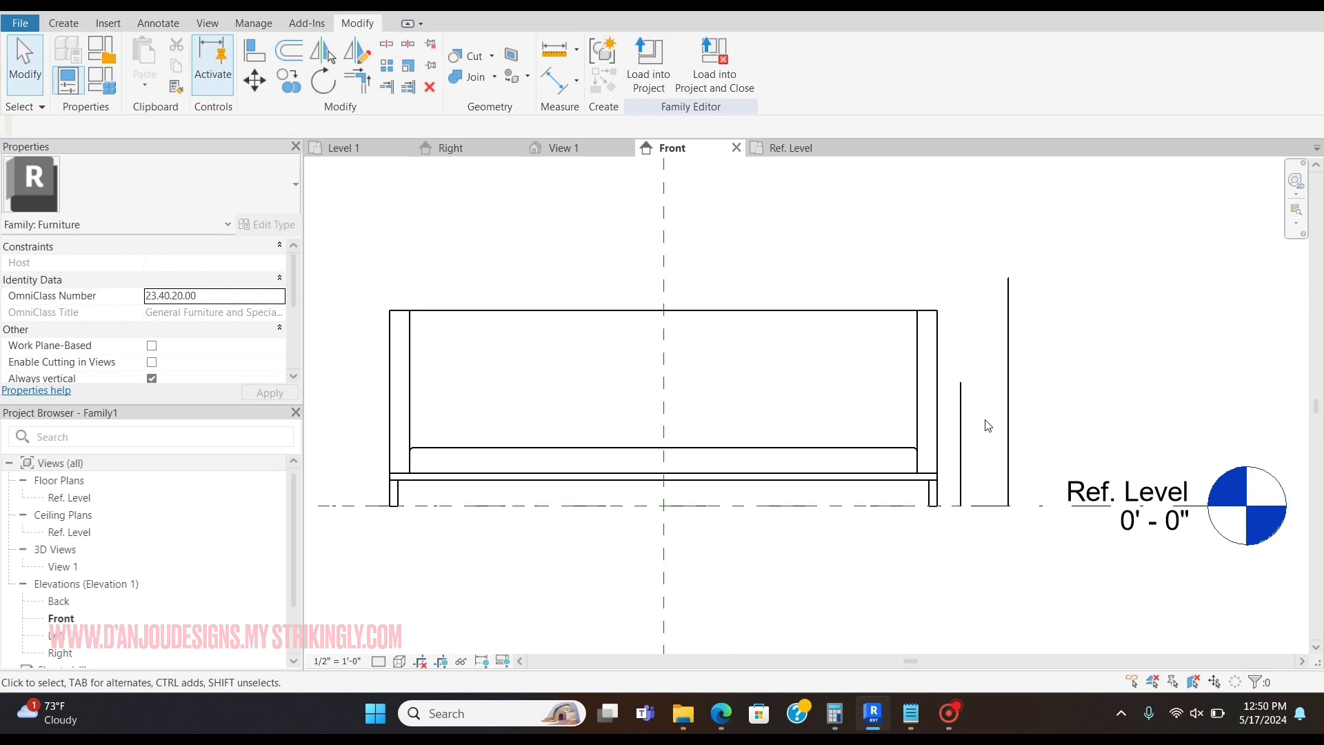
left_click(721, 712)
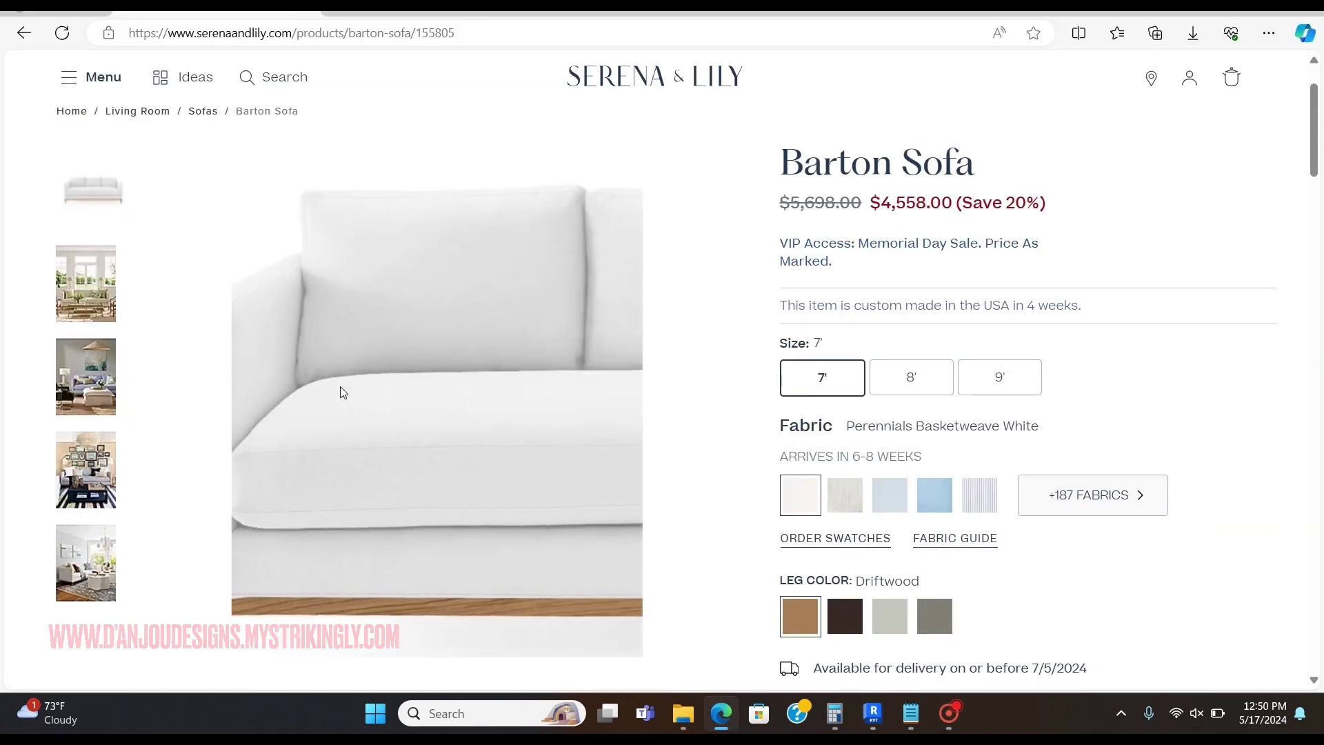
left_click(872, 712)
Start an extrusion and sketch a rectangle 6'-6" wide and about 10" high on top of the seat between the arms.
left_click(63, 23)
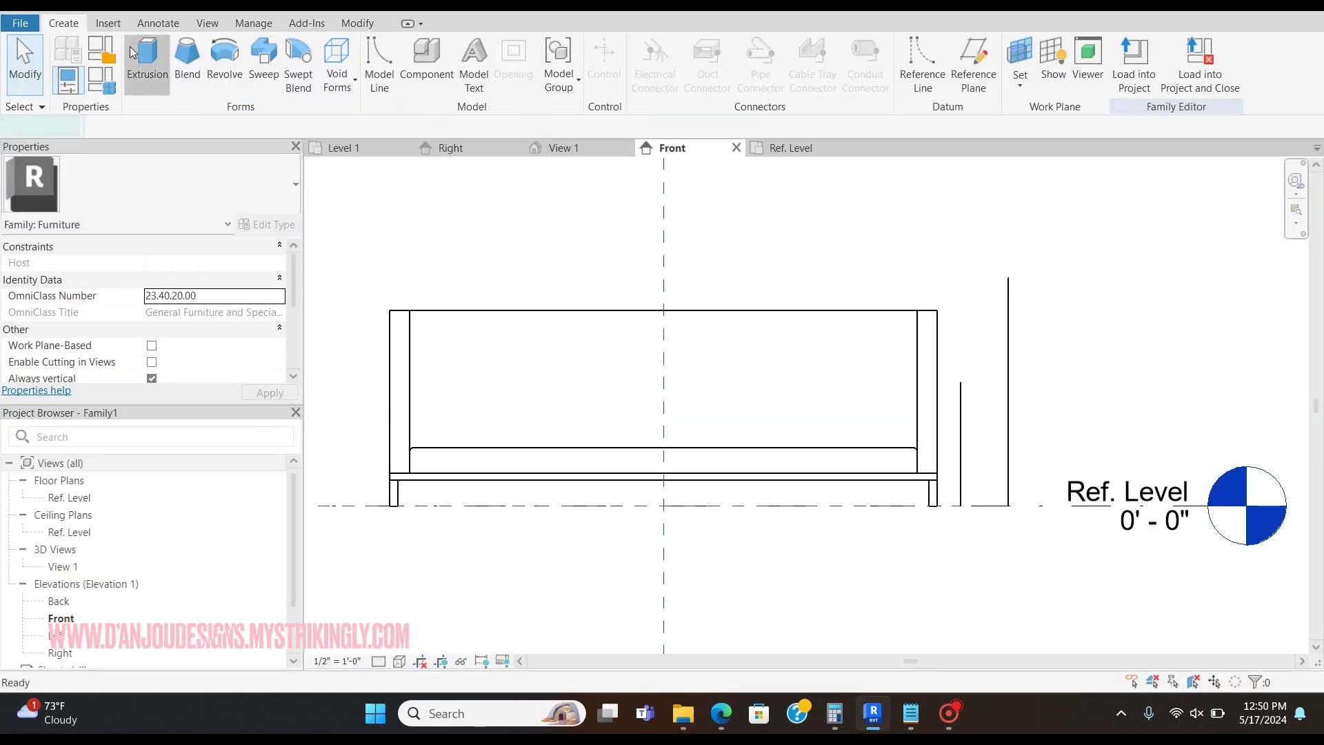
left_click(149, 51)
left_click(694, 46)
scroll(913, 455, "up", 5)
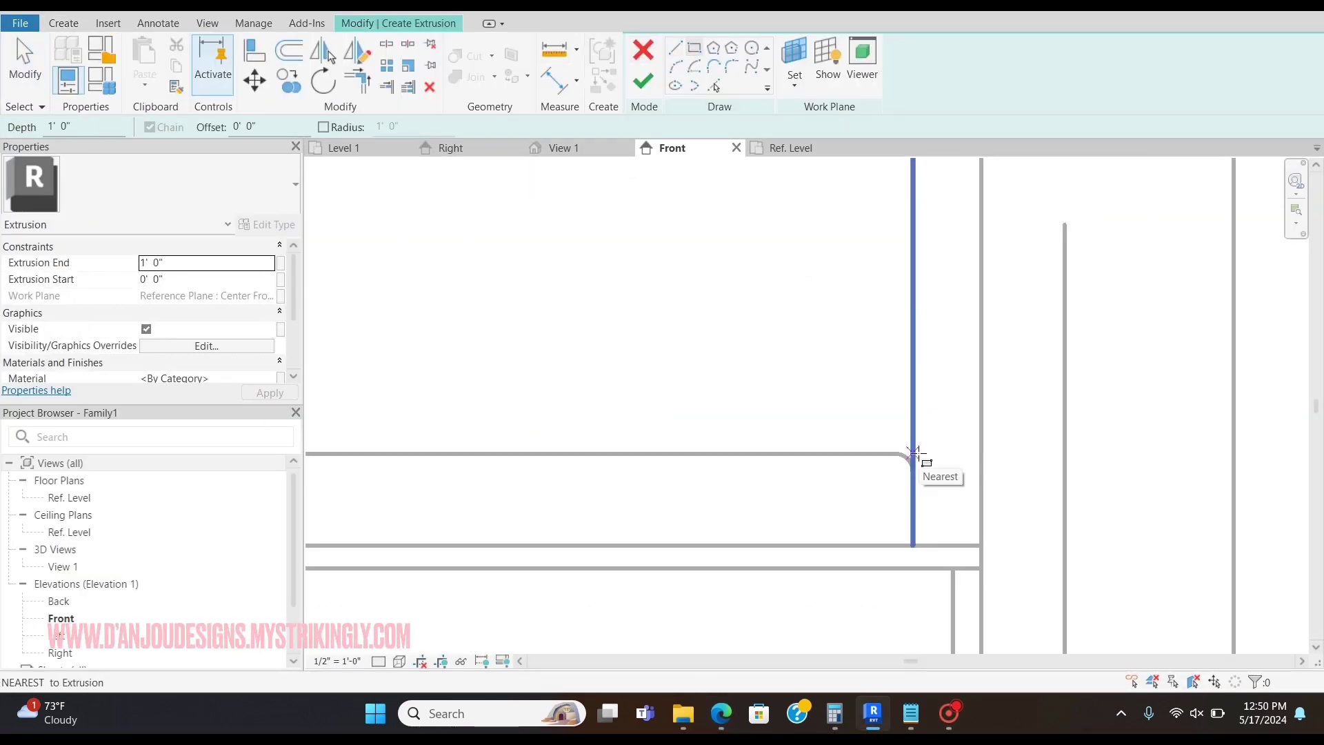
left_click(914, 456)
scroll(756, 369, "down", 5)
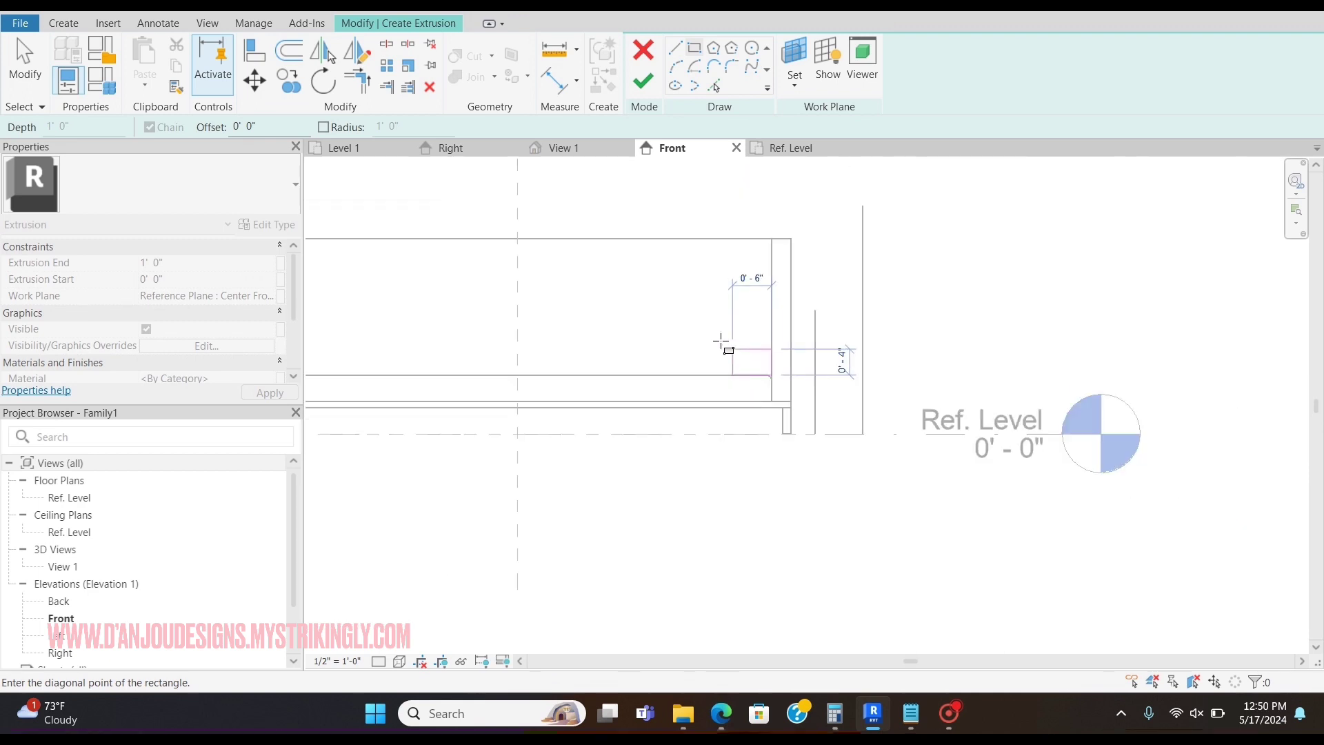
middle_click_drag(666, 298, 1044, 303)
left_click(642, 315)
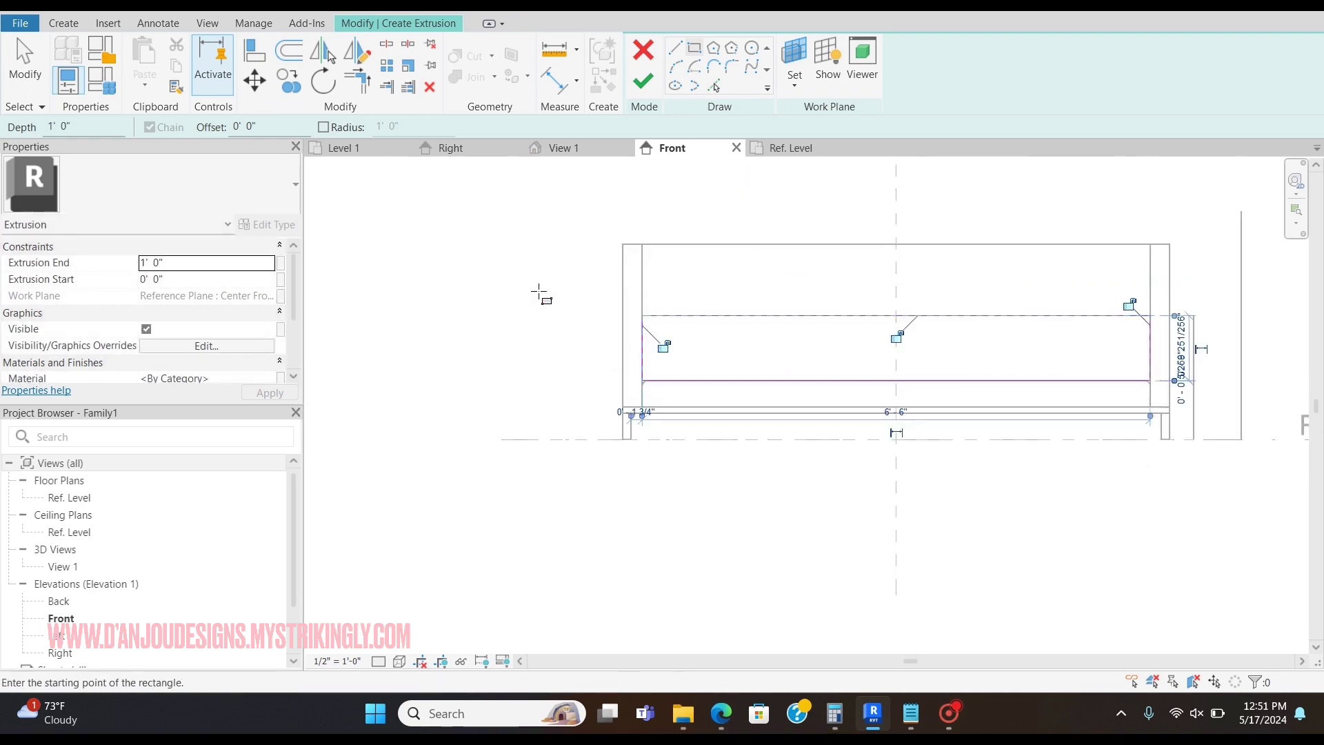
right_click(560, 291)
left_click(587, 299)
scroll(686, 366, "up", 2)
scroll(593, 407, "up", 3)
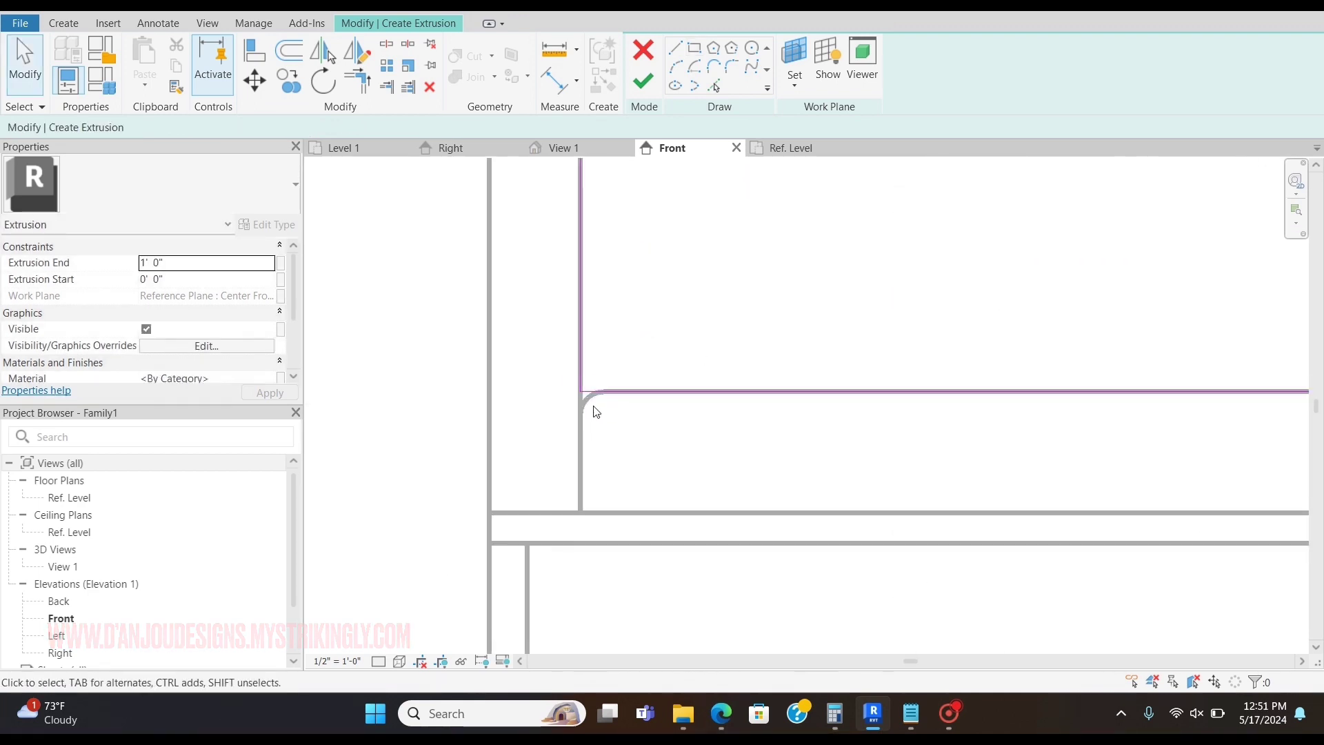
key("a")
key("l")
scroll(597, 424, "down", 3)
scroll(604, 403, "up", 4)
key("Escape")
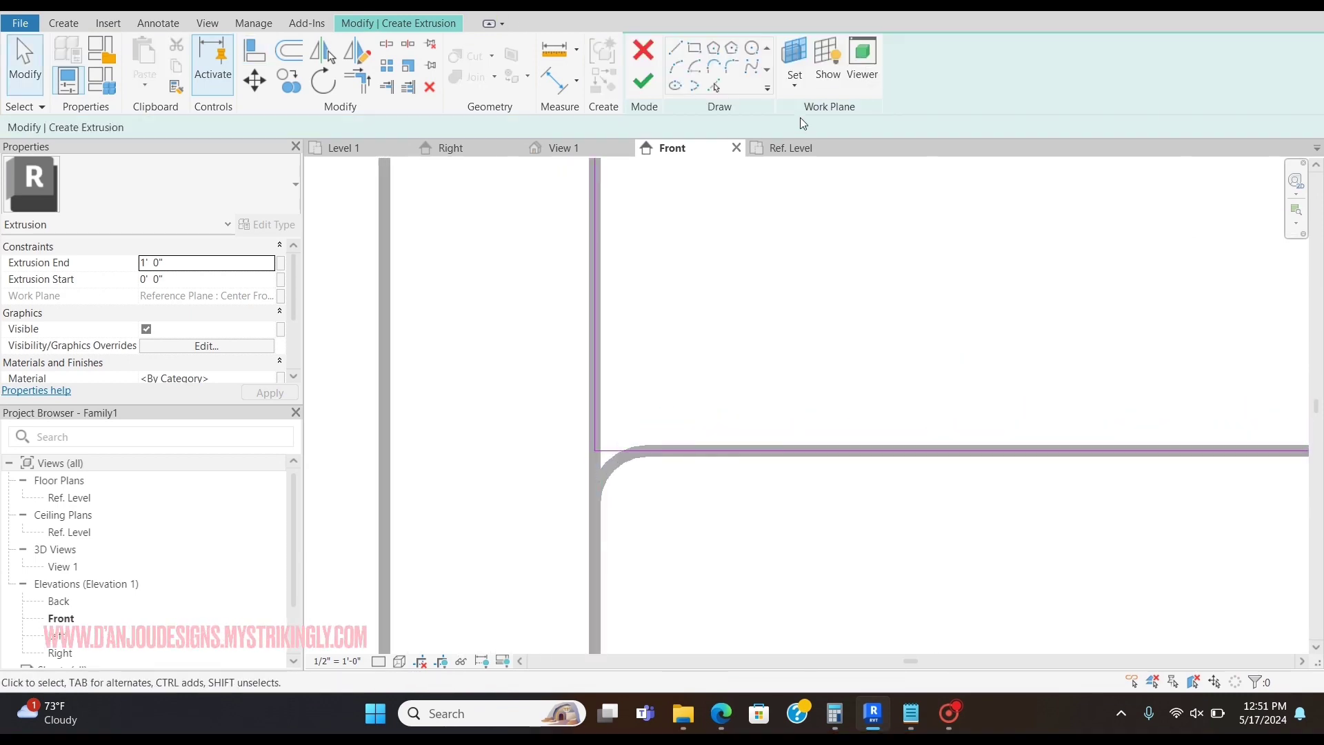
Round the new rectangle's lower-left corner with a Fillet Arc of 3/4" radius.
left_click(732, 66)
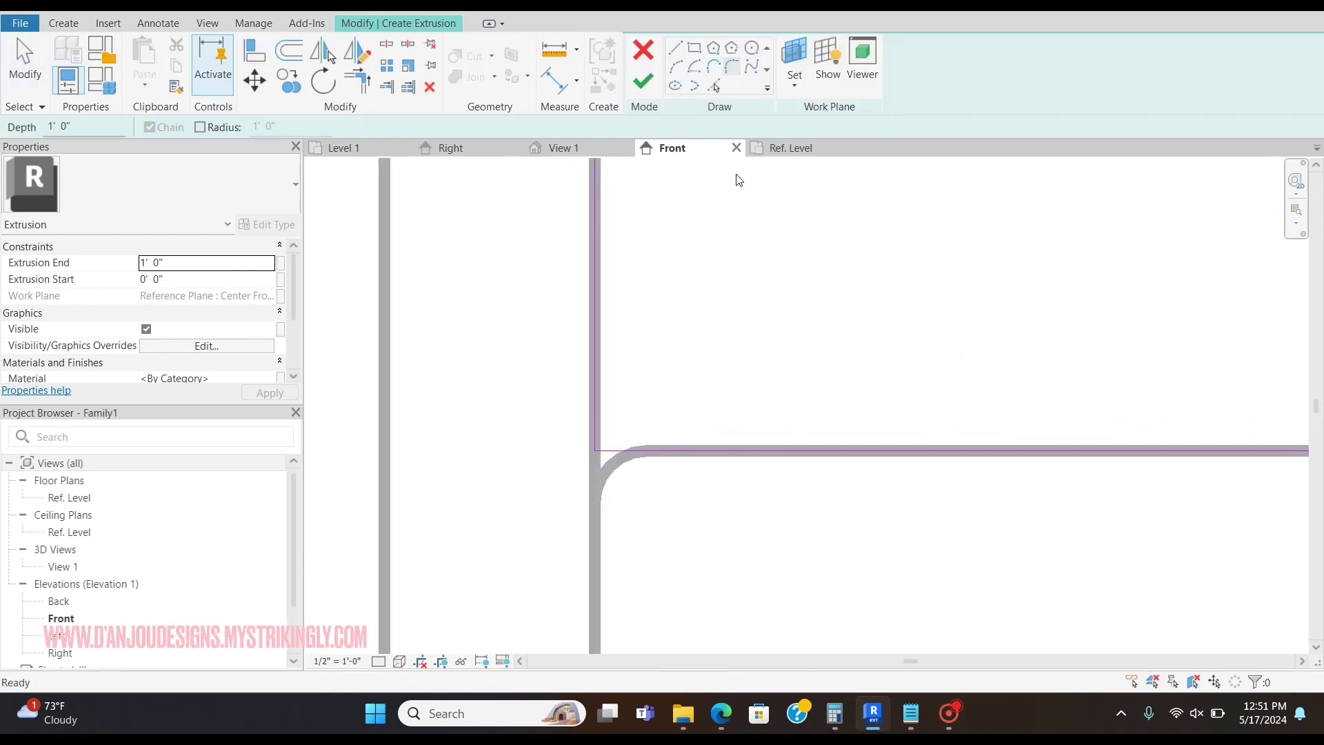
scroll(607, 448, "up", 1)
left_click(616, 450)
left_click(575, 423)
left_click(586, 439)
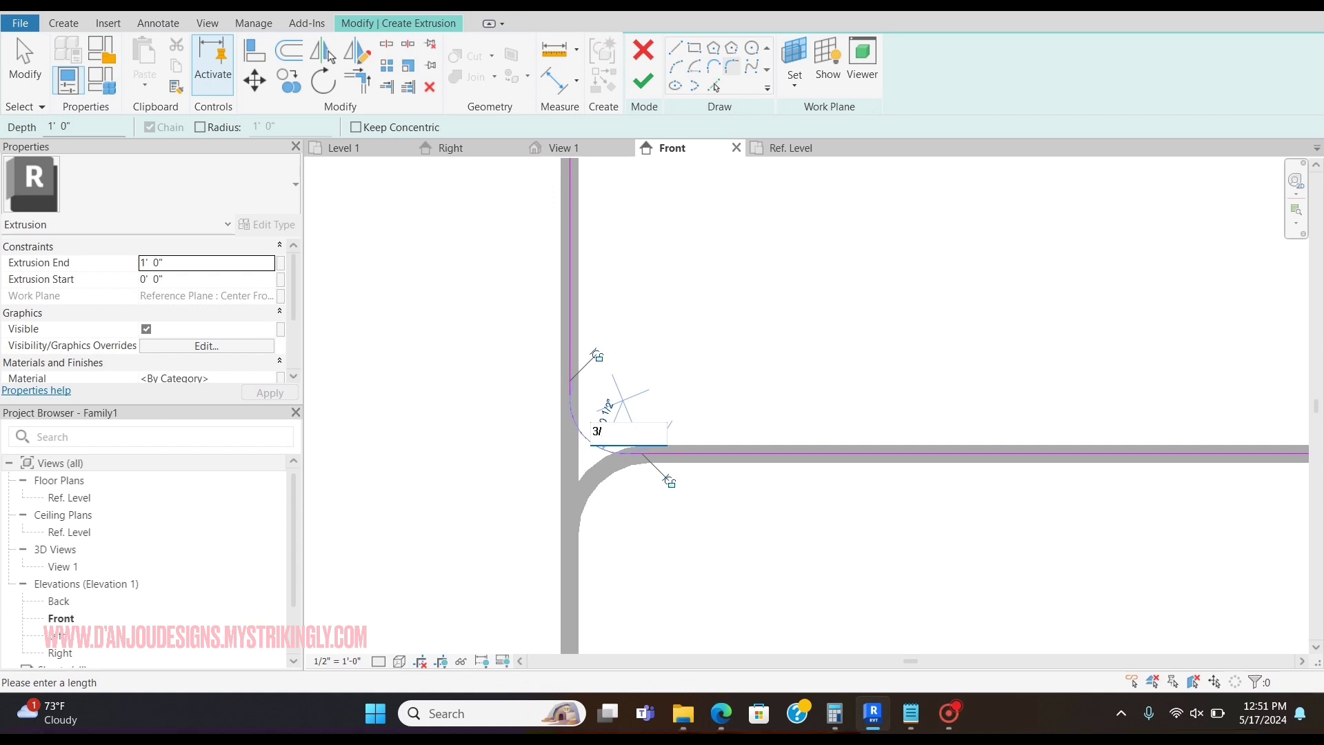
type("3/4\"")
key("Return")
scroll(641, 469, "down", 5)
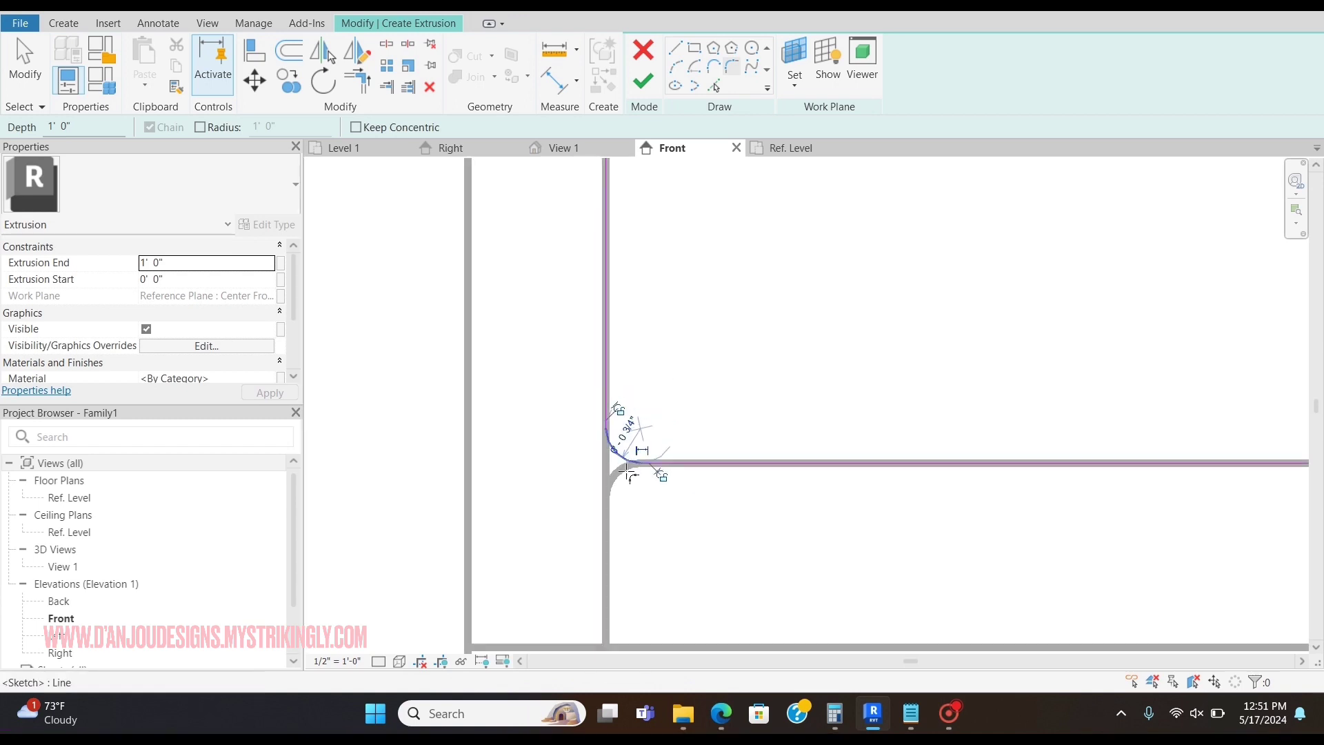
Round the new rectangle's lower-right corner with a Fillet Arc of 3/4" radius.
middle_click_drag(790, 476, 448, 477)
middle_click_drag(1062, 477, 517, 479)
middle_click_drag(958, 480, 655, 482)
scroll(761, 486, "up", 5)
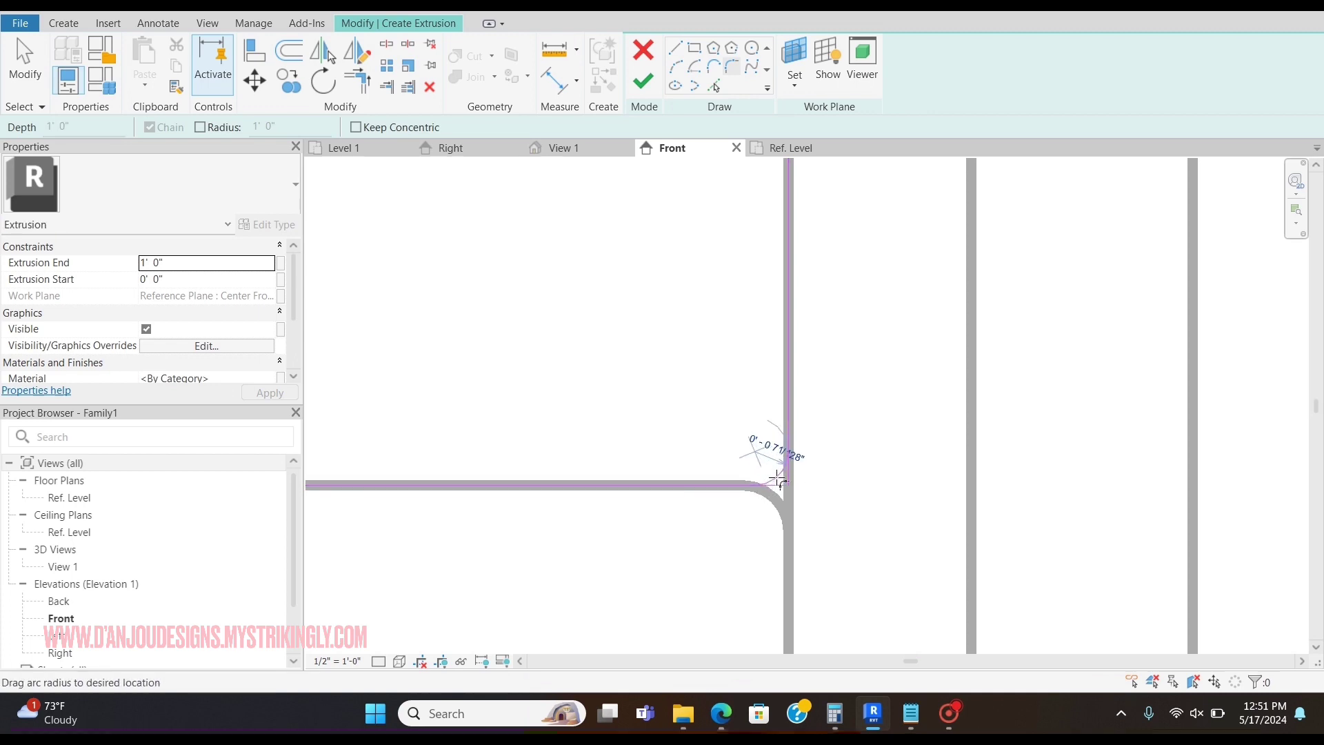
left_click(778, 478)
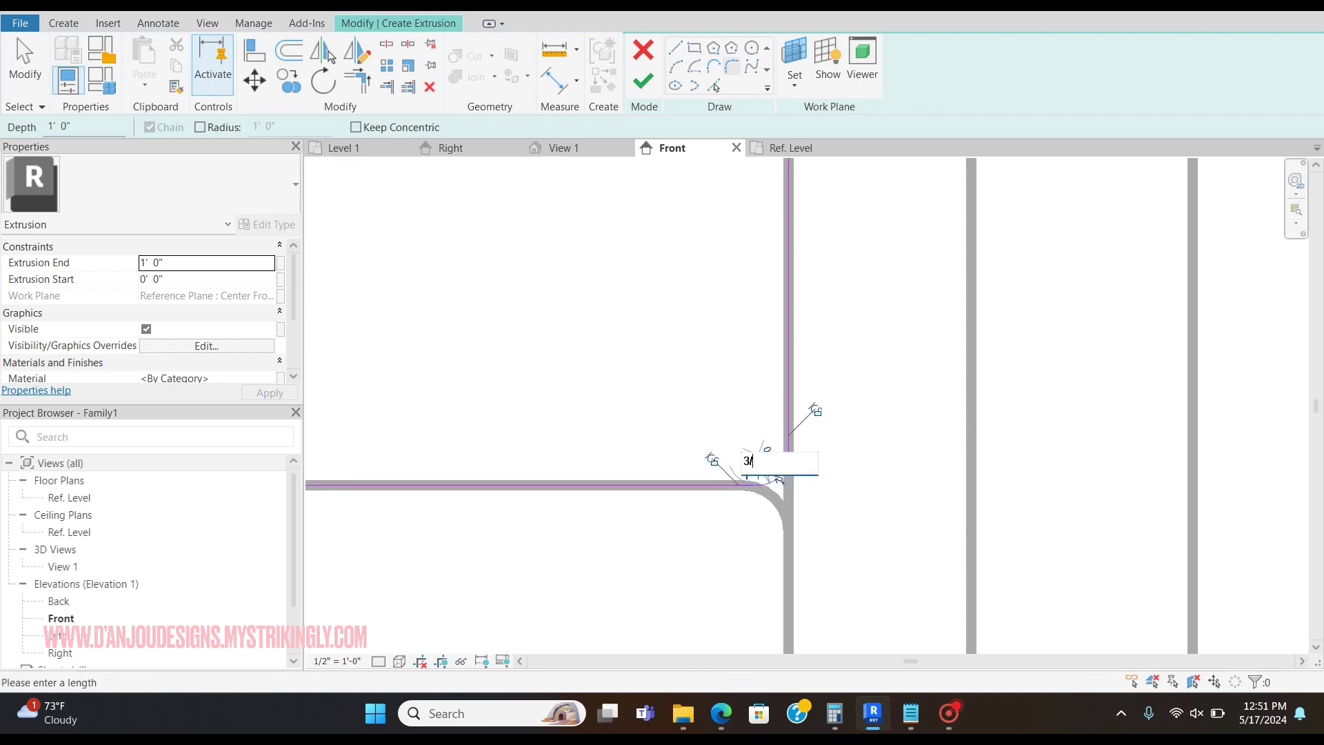
Round the new rectangle's upper-right corner with a Fillet Arc of 3/4" radius.
scroll(761, 473, "down", 3)
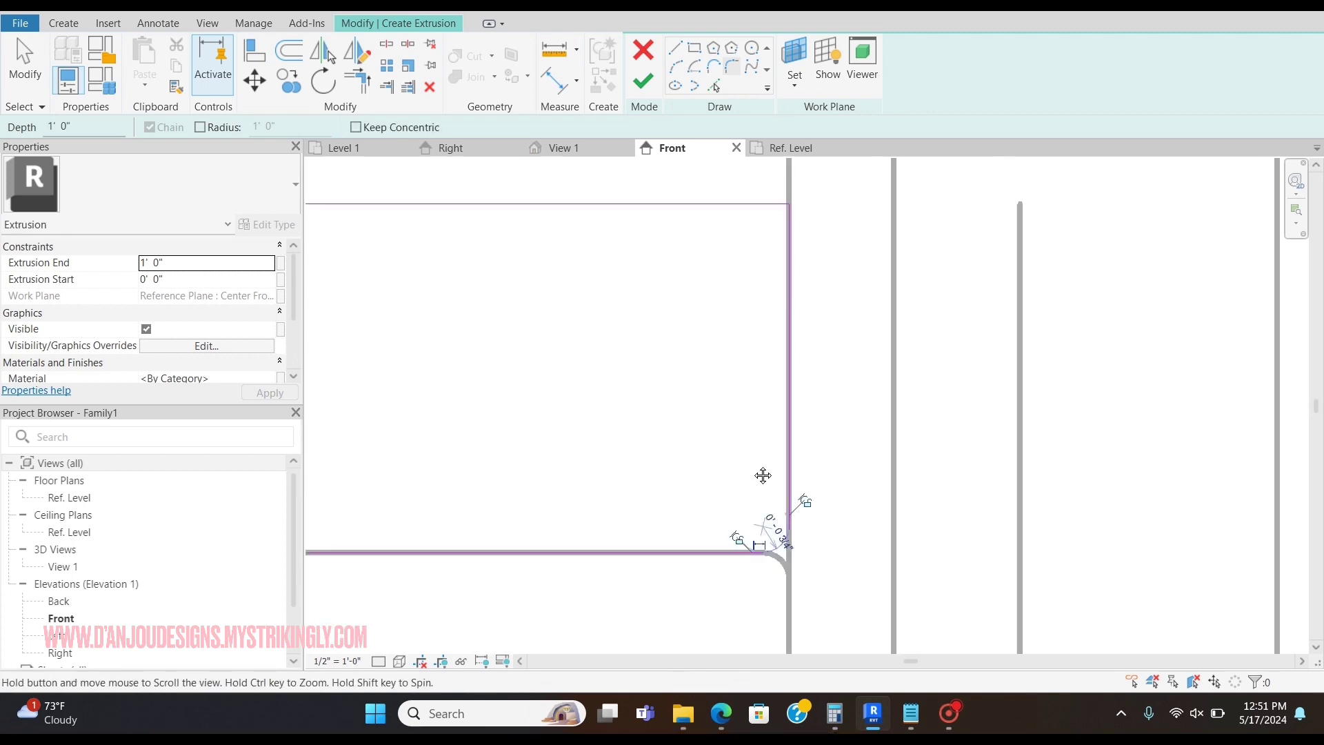
scroll(768, 303, "up", 4)
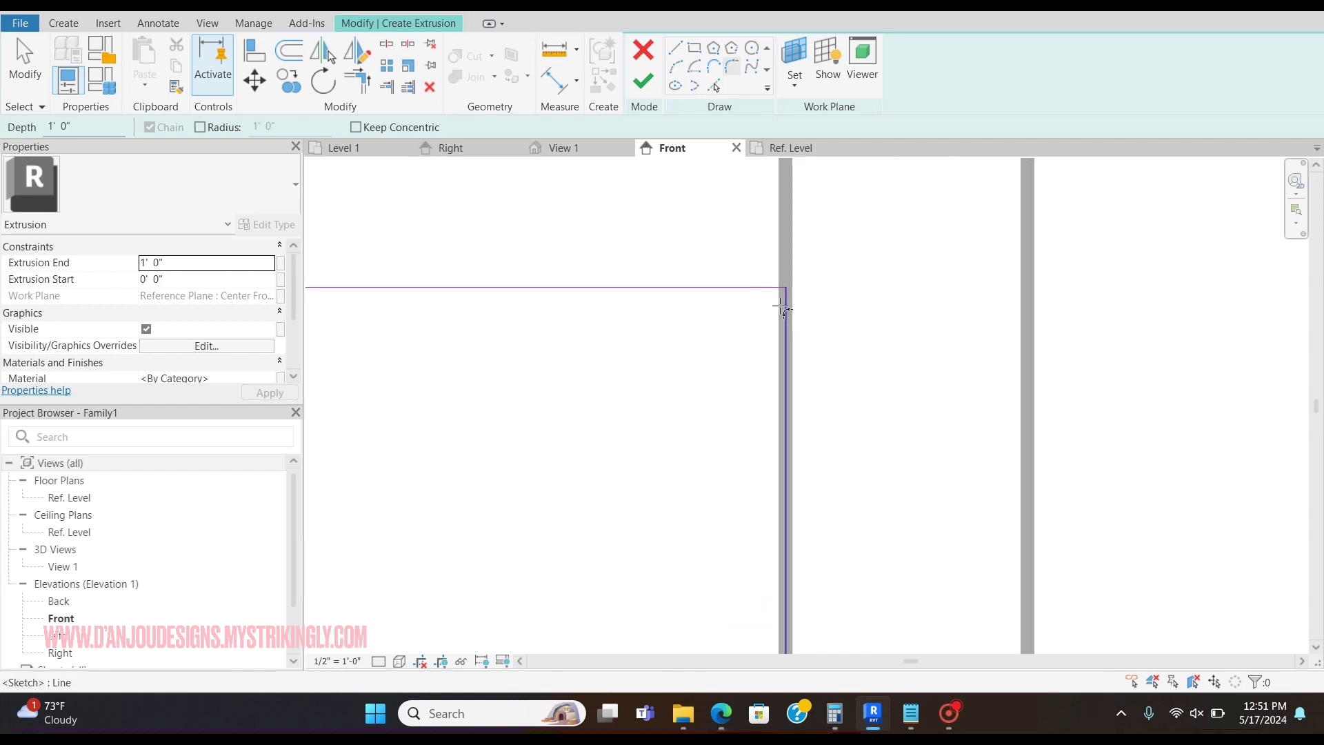
left_click(782, 308)
left_click(739, 317)
scroll(552, 391, "down", 5)
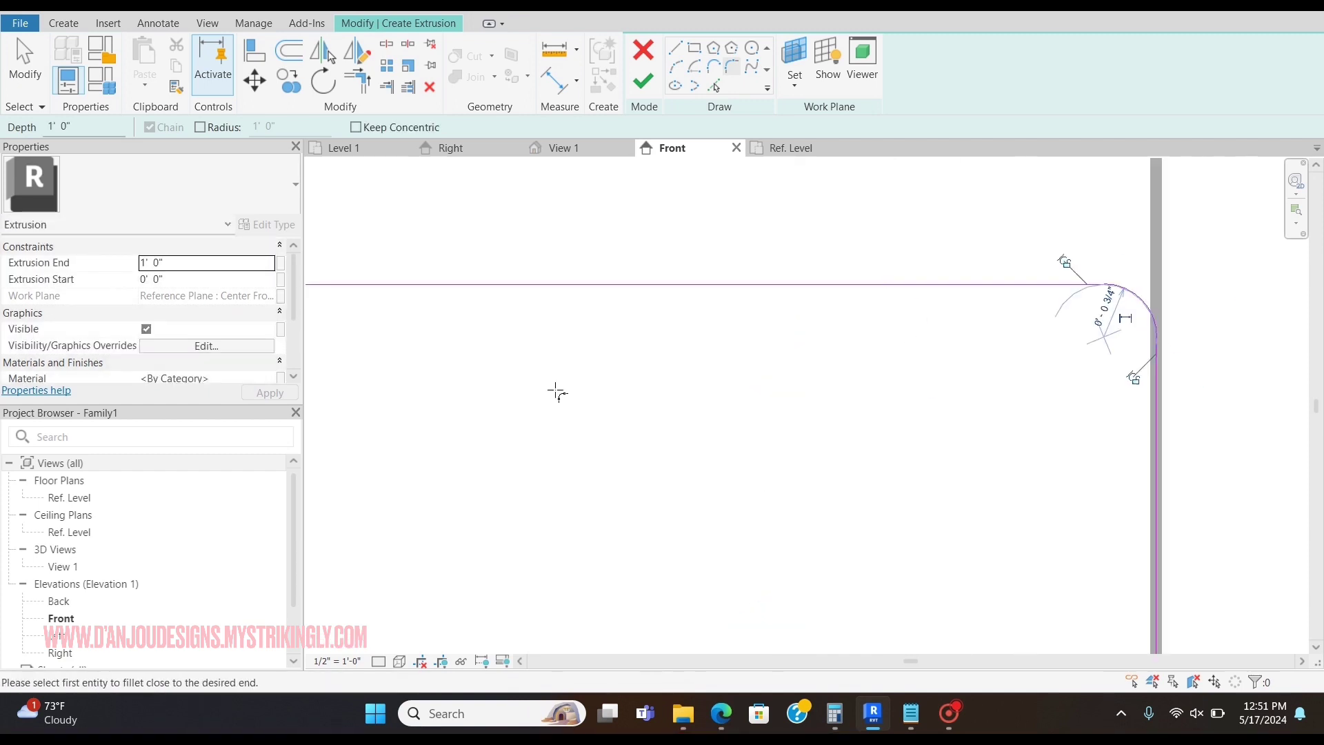
Round the rectangle's upper-left corner with a matching Fillet Arc and finish the extrusion above the seat.
scroll(606, 414, "up", 6)
left_click(668, 372)
left_click(656, 383)
left_click(672, 381)
key("Escape")
key("Escape")
scroll(553, 343, "down", 5)
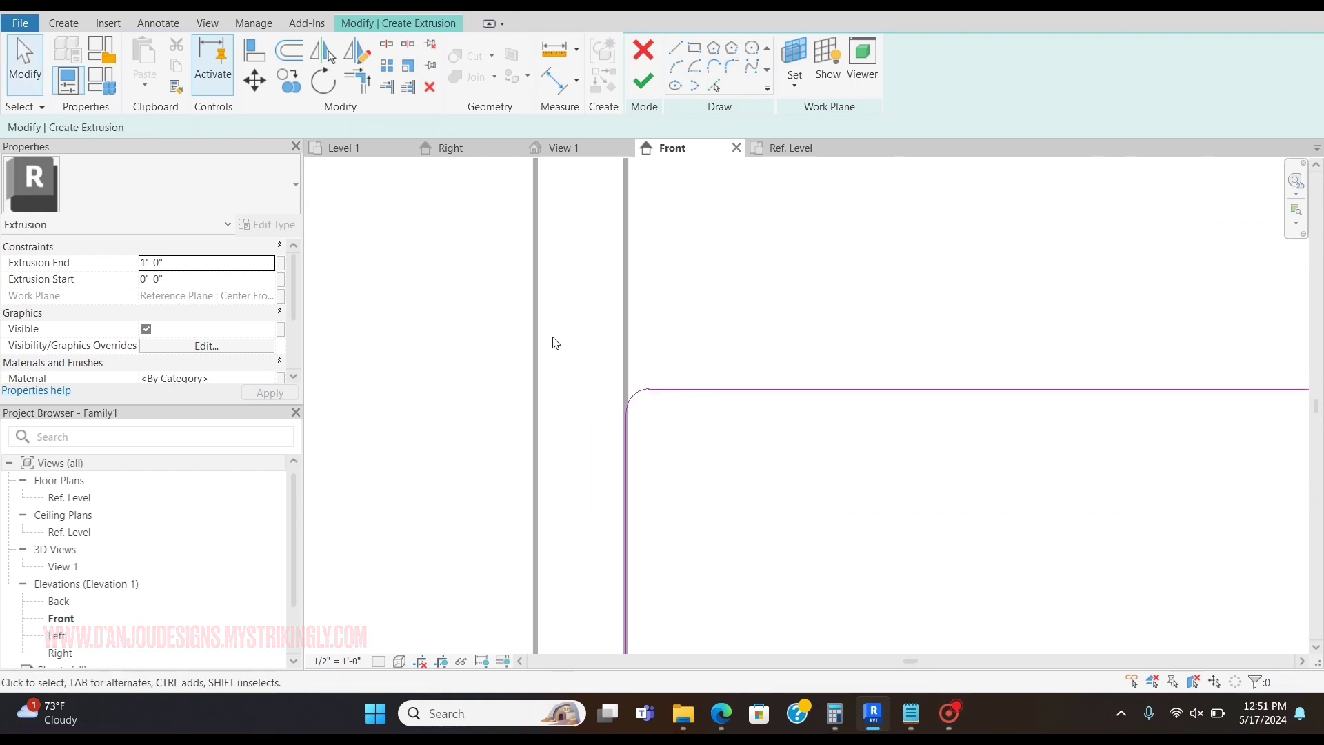
left_click(644, 84)
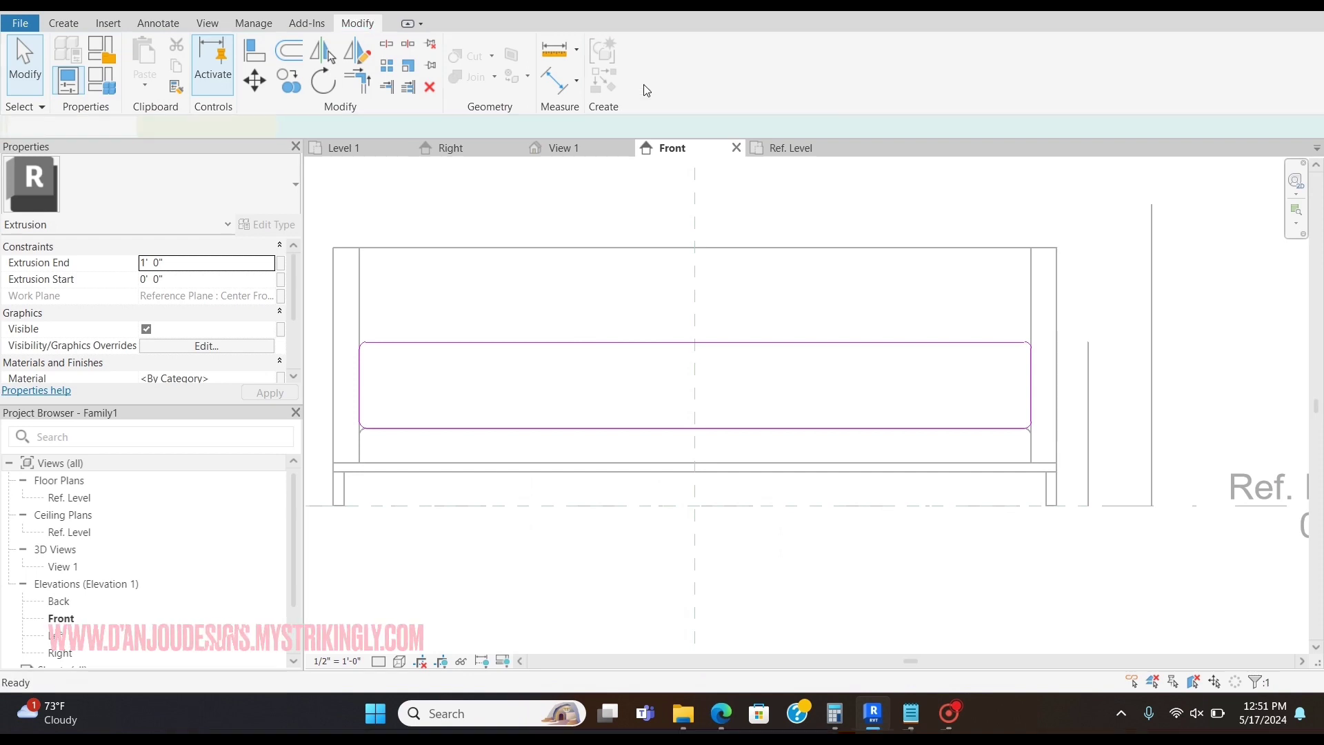
In the Ref. Level plan, stretch the new extrusion to the sofa's front edge and draw a 22" model line from that edge toward the back.
left_click(794, 148)
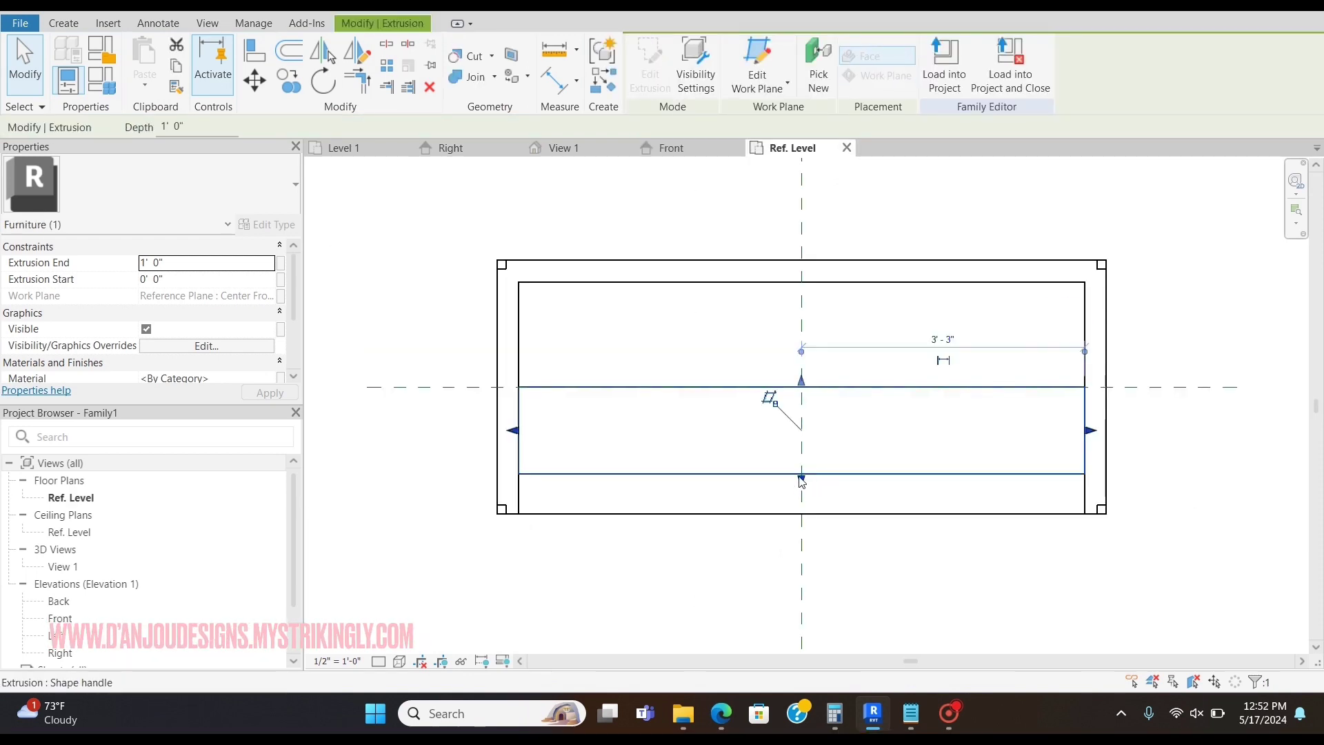
left_click_drag(802, 480, 800, 517)
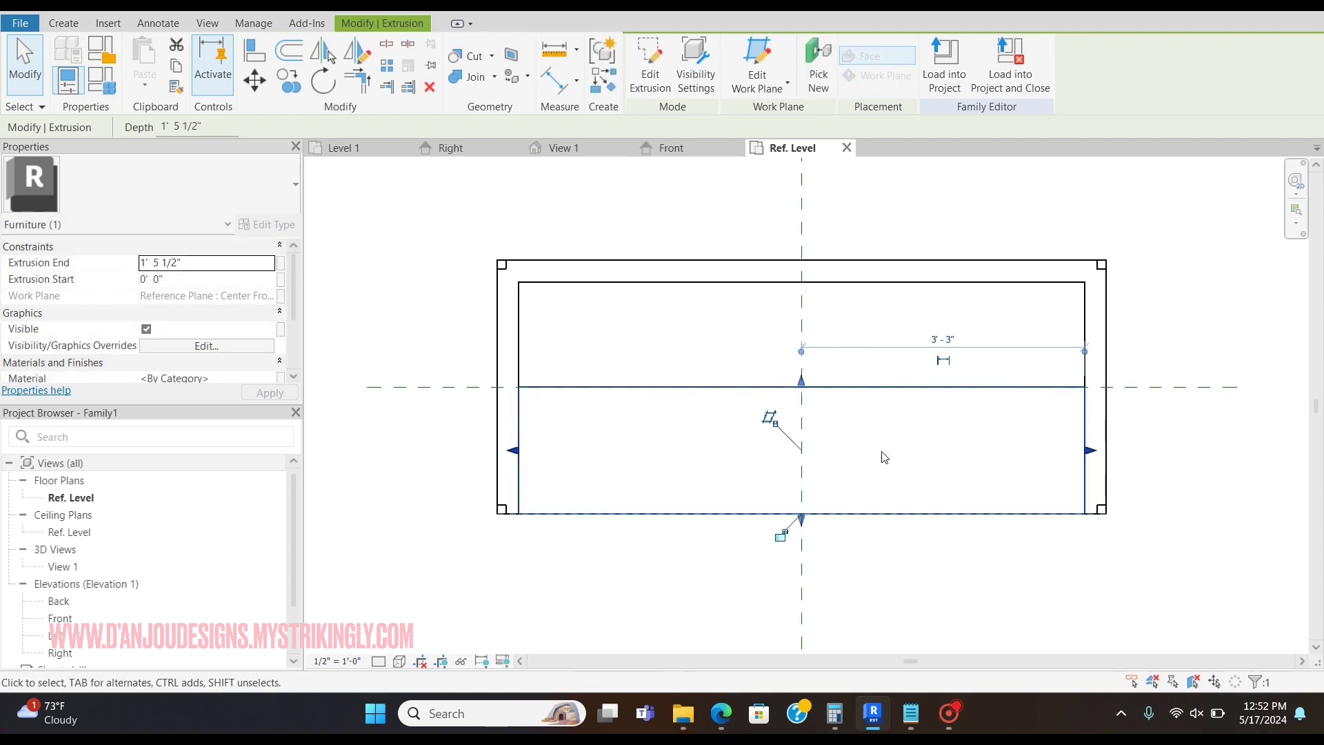
key("l")
key("i")
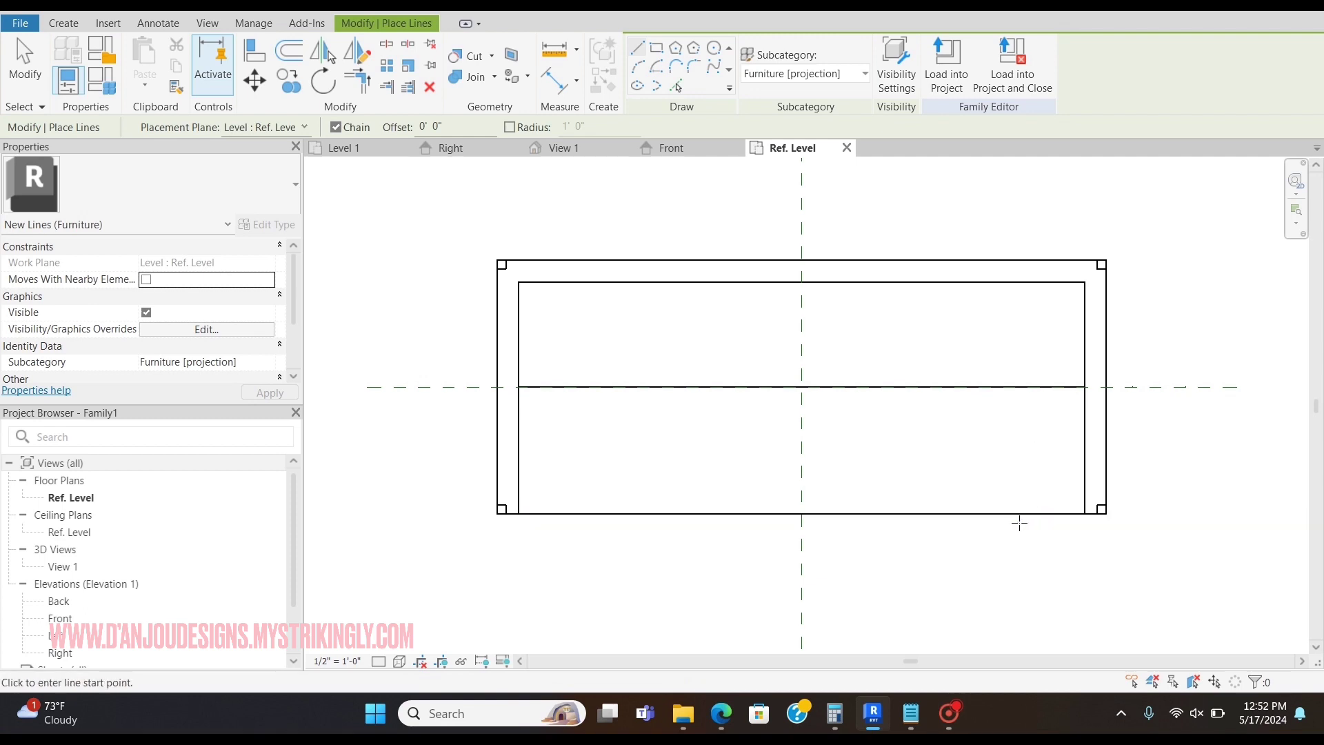
left_click(1020, 512)
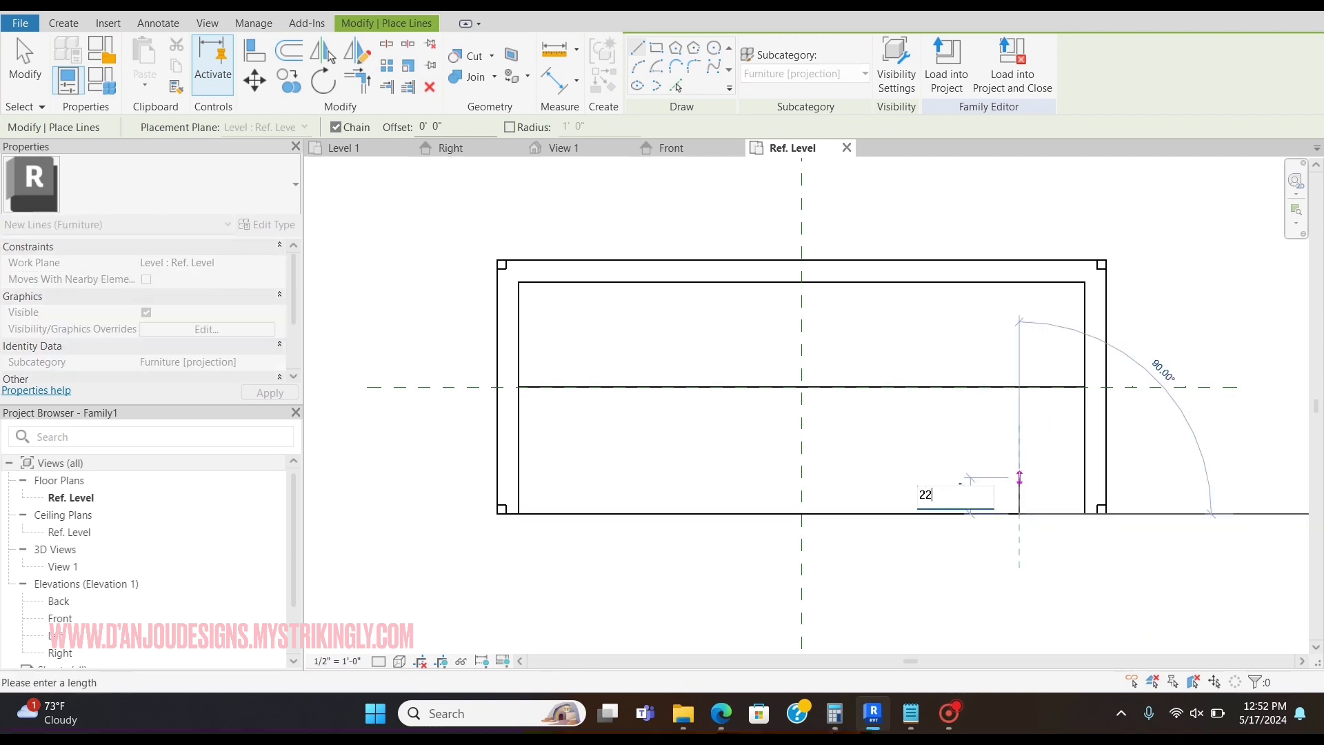
key("Return")
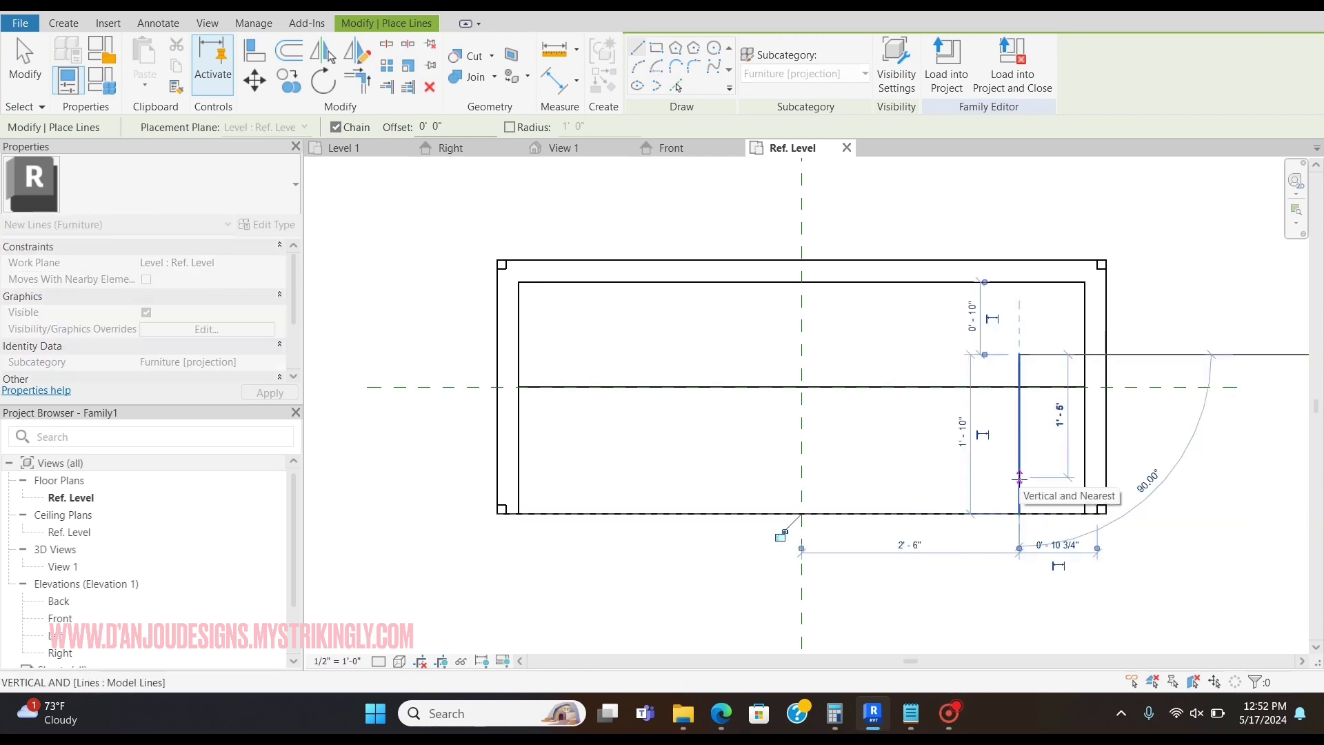
key("Escape")
key("Escape")
Stretch the new extrusion's rear face to the end of the 22" line and delete that line.
left_click(931, 384)
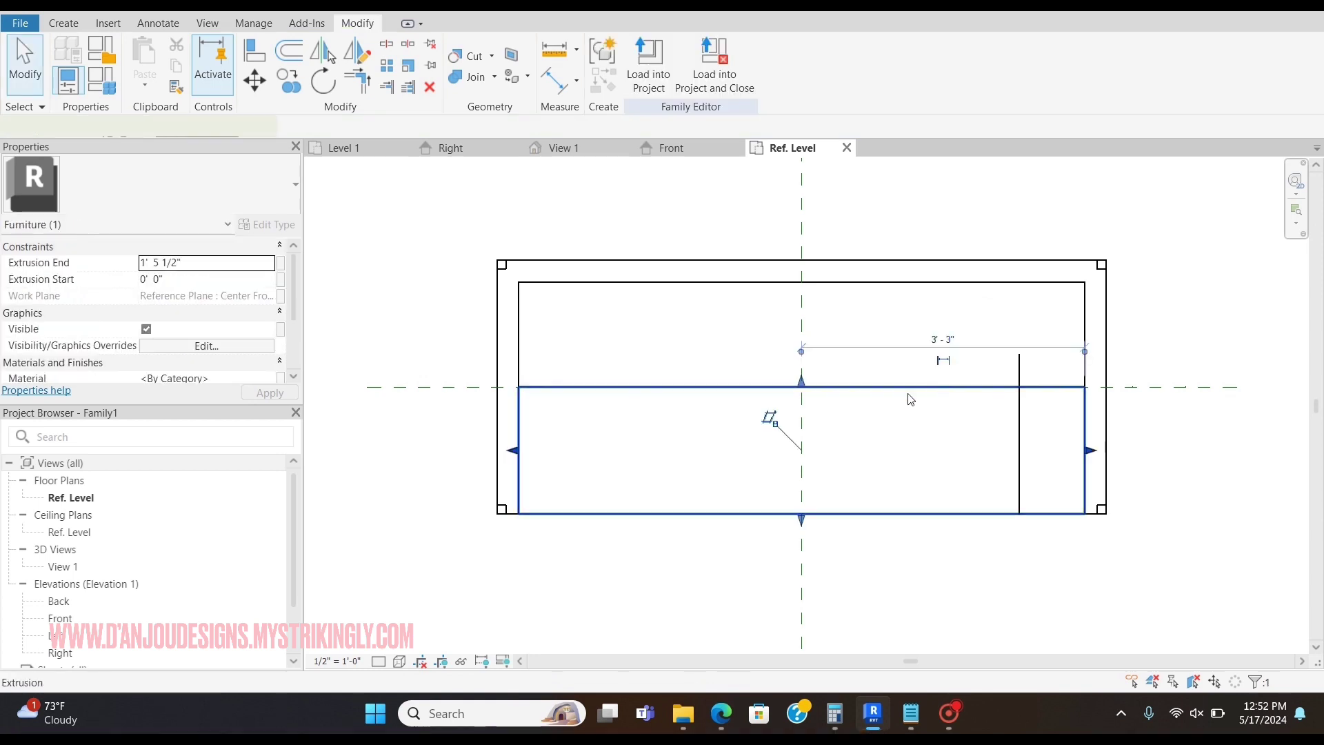
left_click_drag(804, 385, 806, 358)
left_click(1020, 413)
key("Delete")
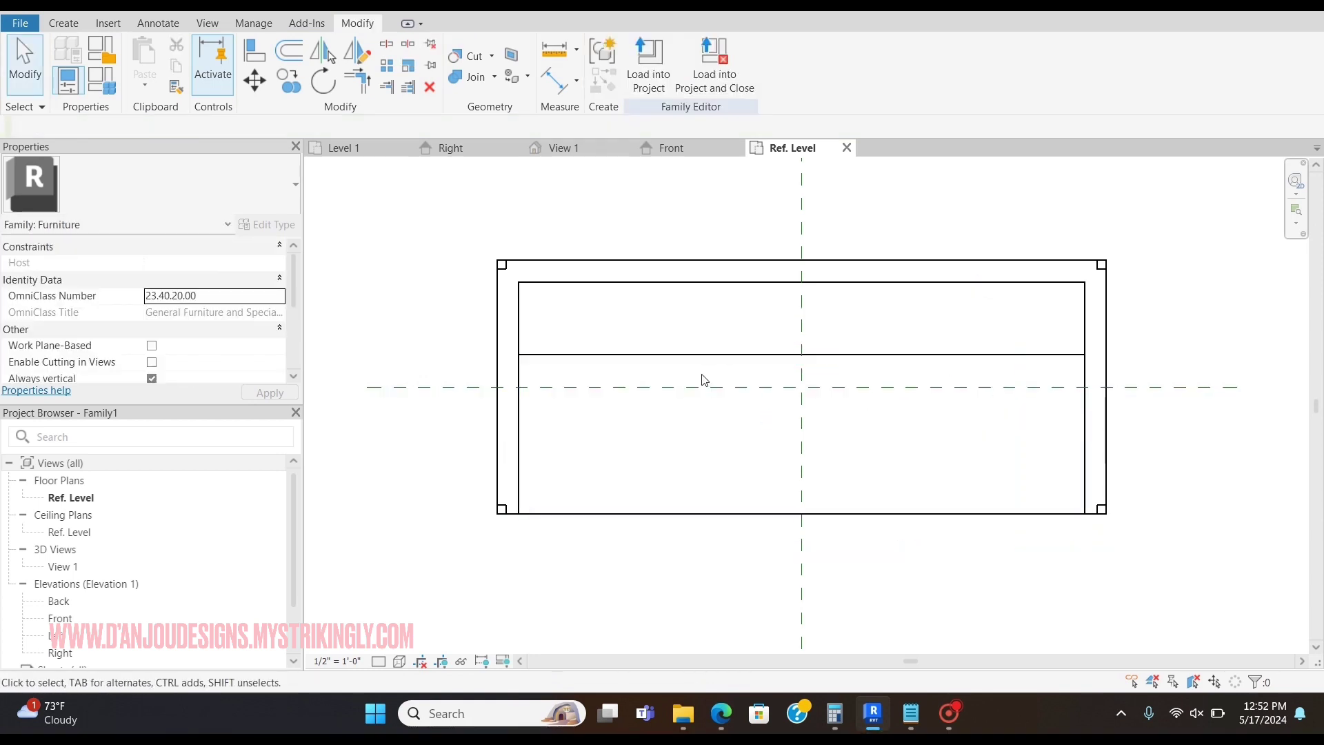
Check the sofa in the Front and 3D views, and compare it with the Barton Sofa product photo in the browser.
left_click(675, 153)
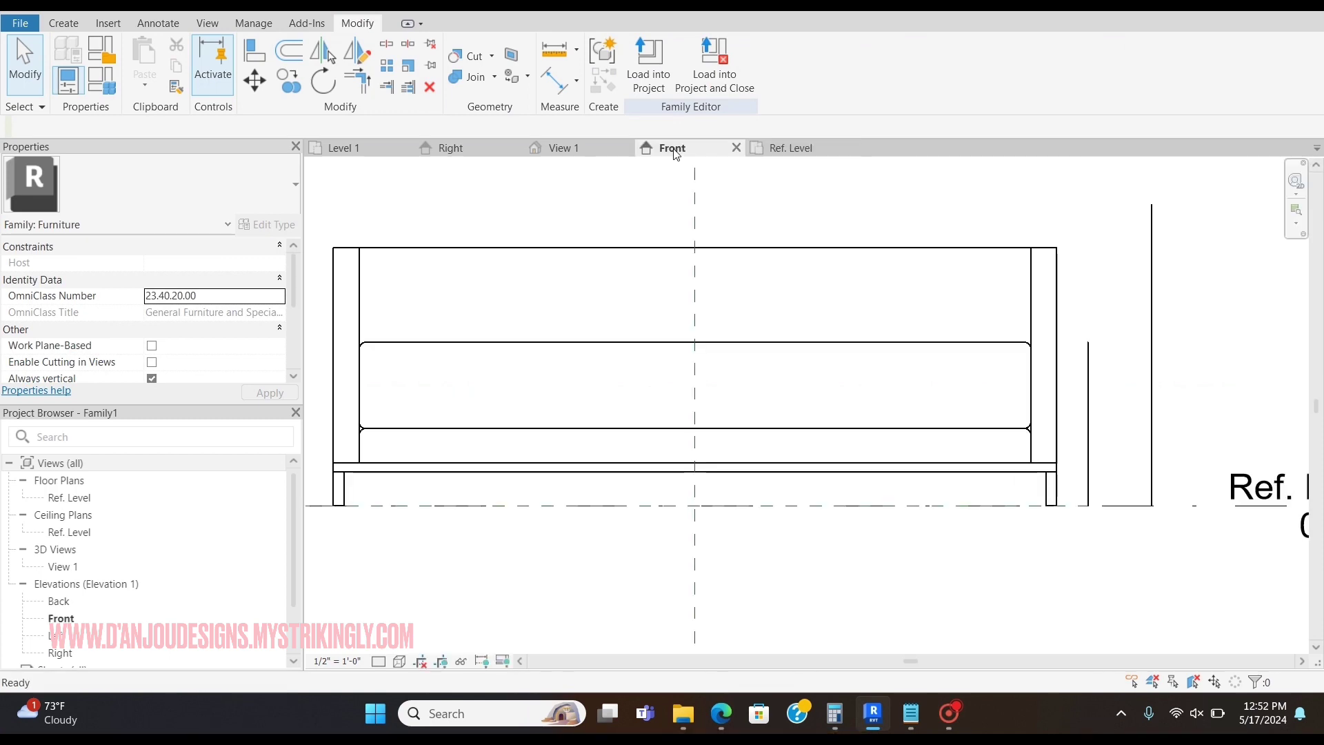
left_click(592, 151)
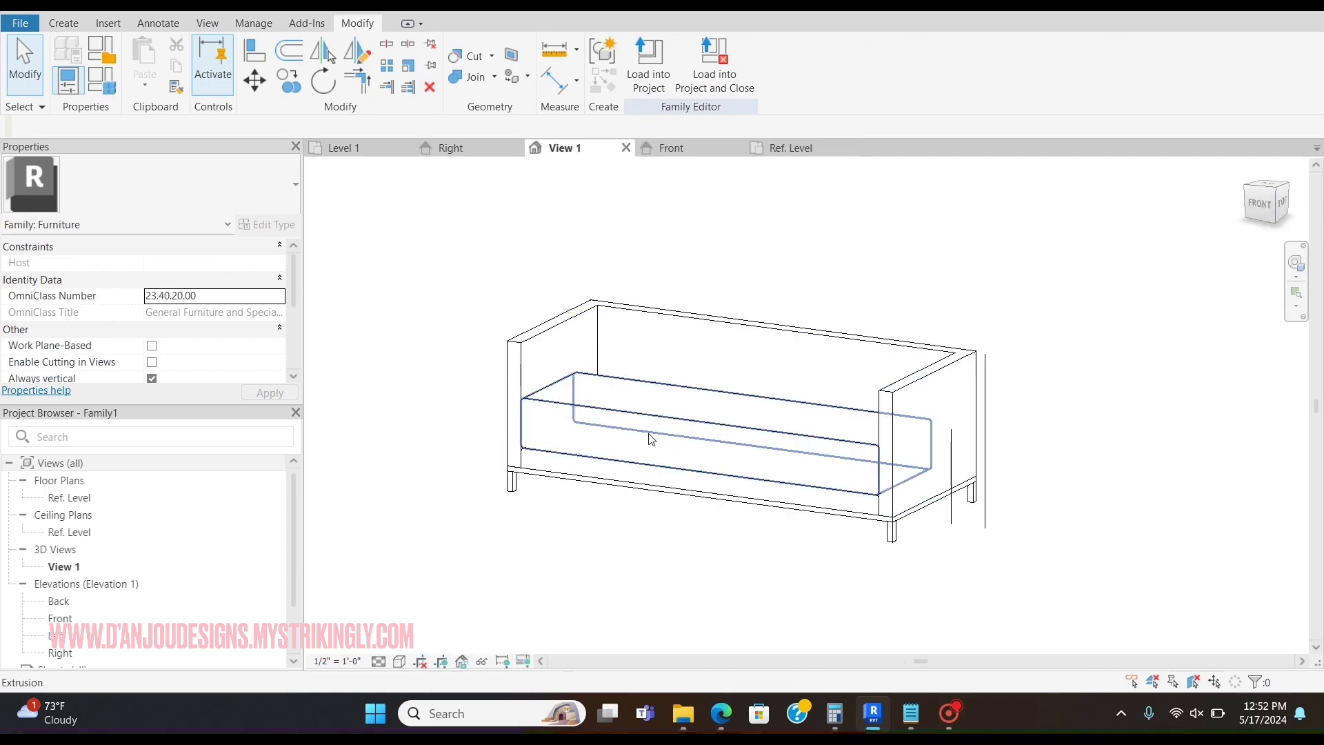
left_click(683, 152)
left_click(722, 717)
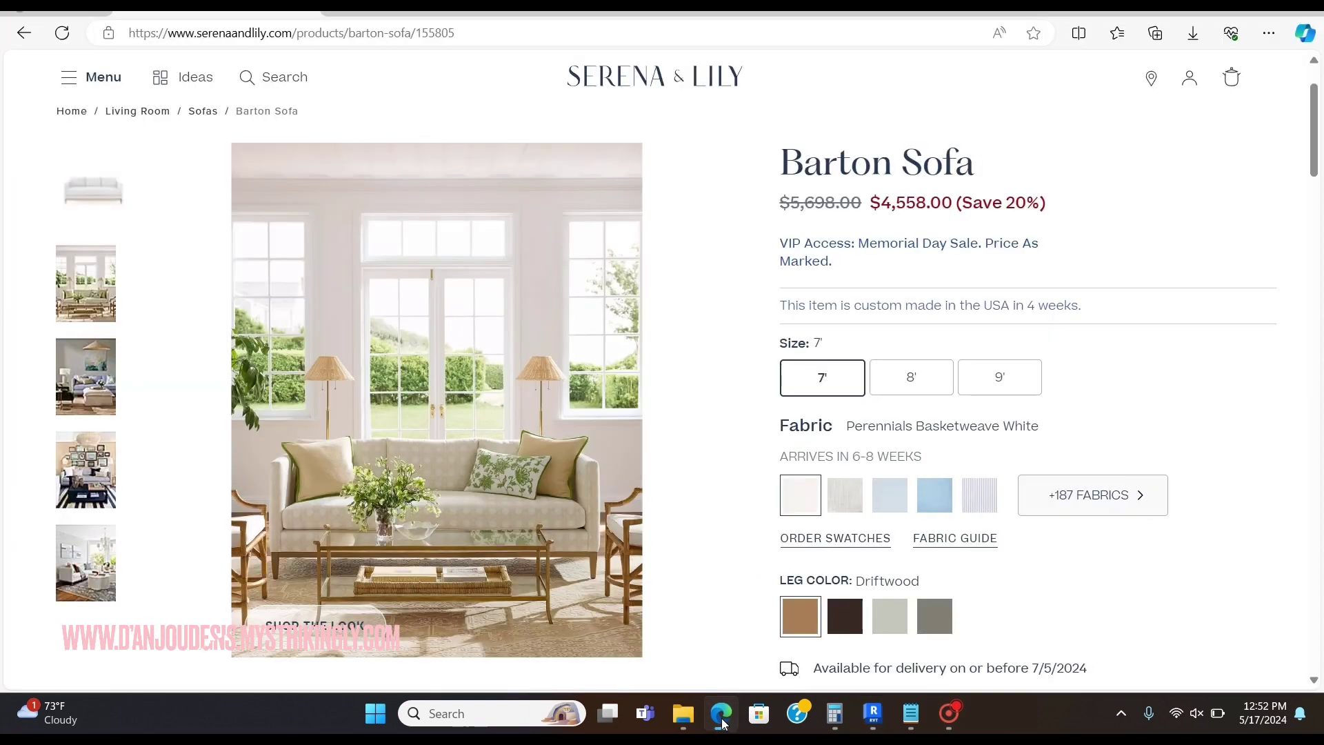
left_click(97, 185)
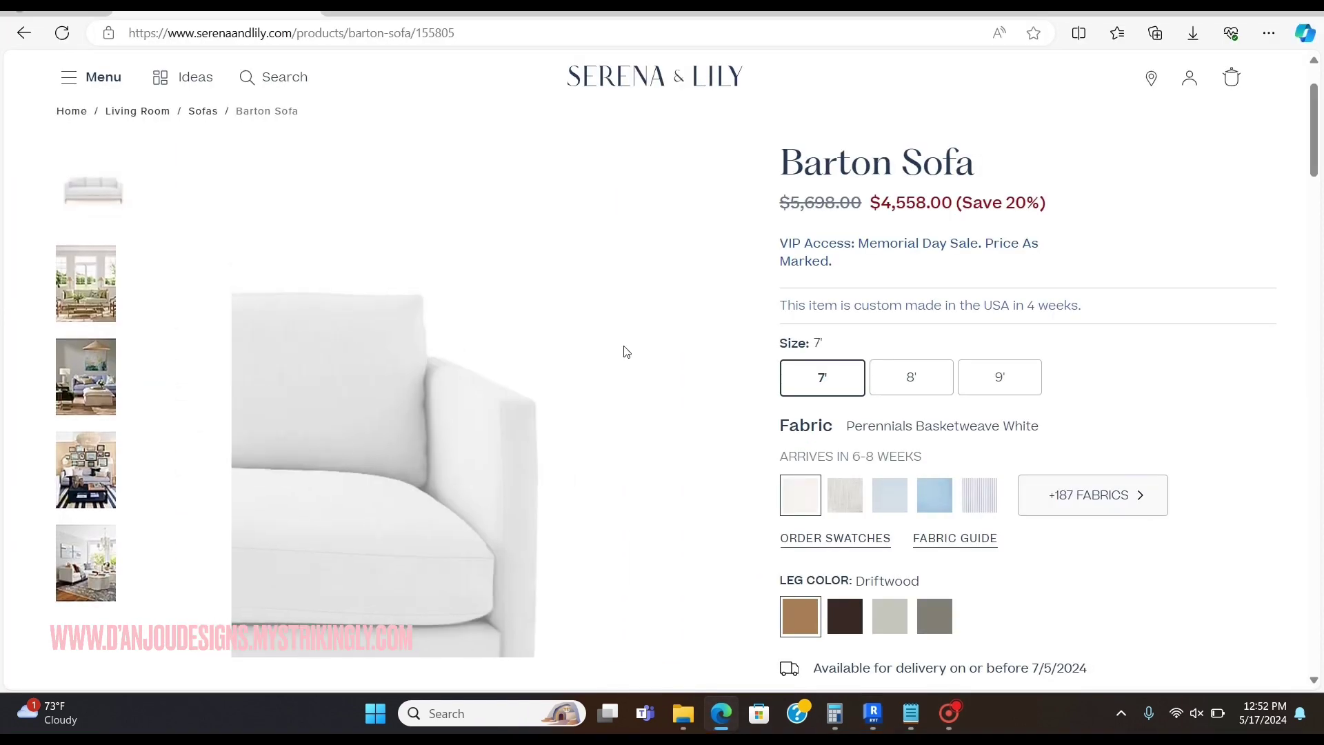
left_click(873, 716)
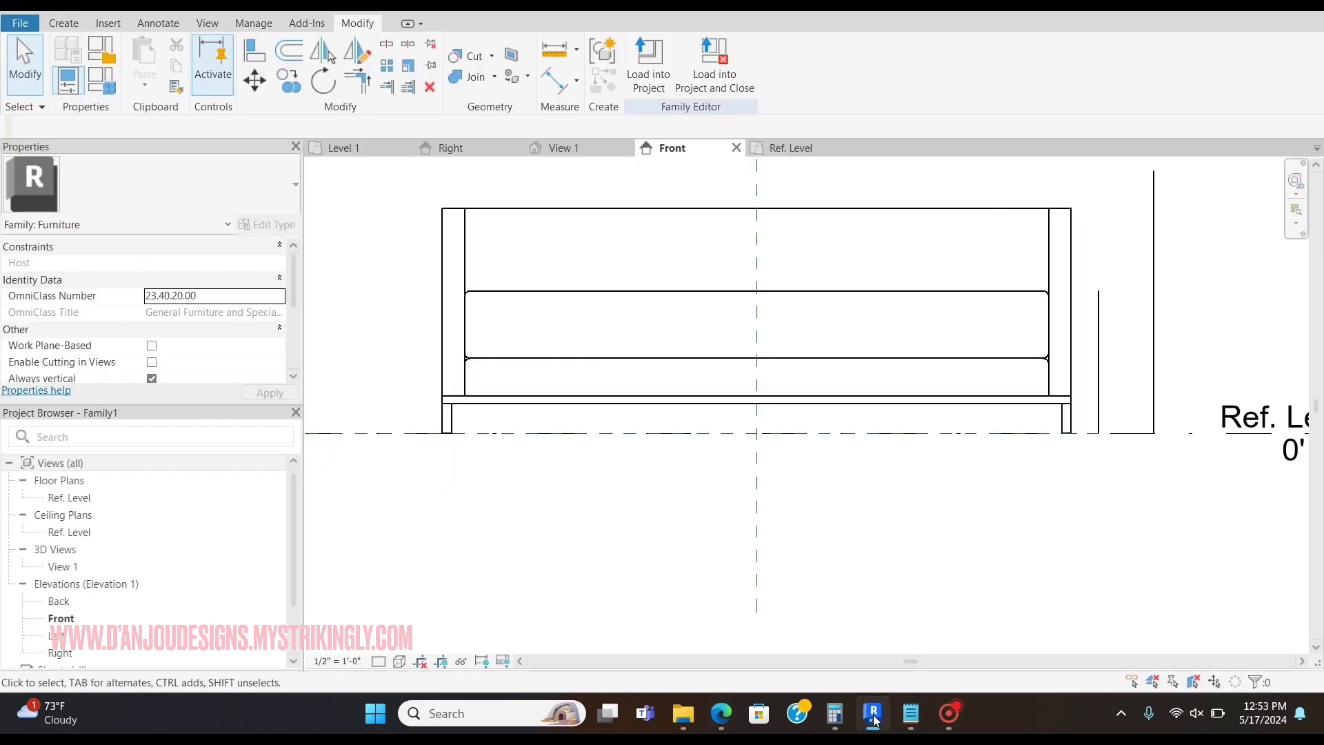
In the Front view, start a new extrusion and sketch three side-by-side back-cushion rectangles 2' 1" high between the arms.
middle_click_drag(928, 359, 883, 467)
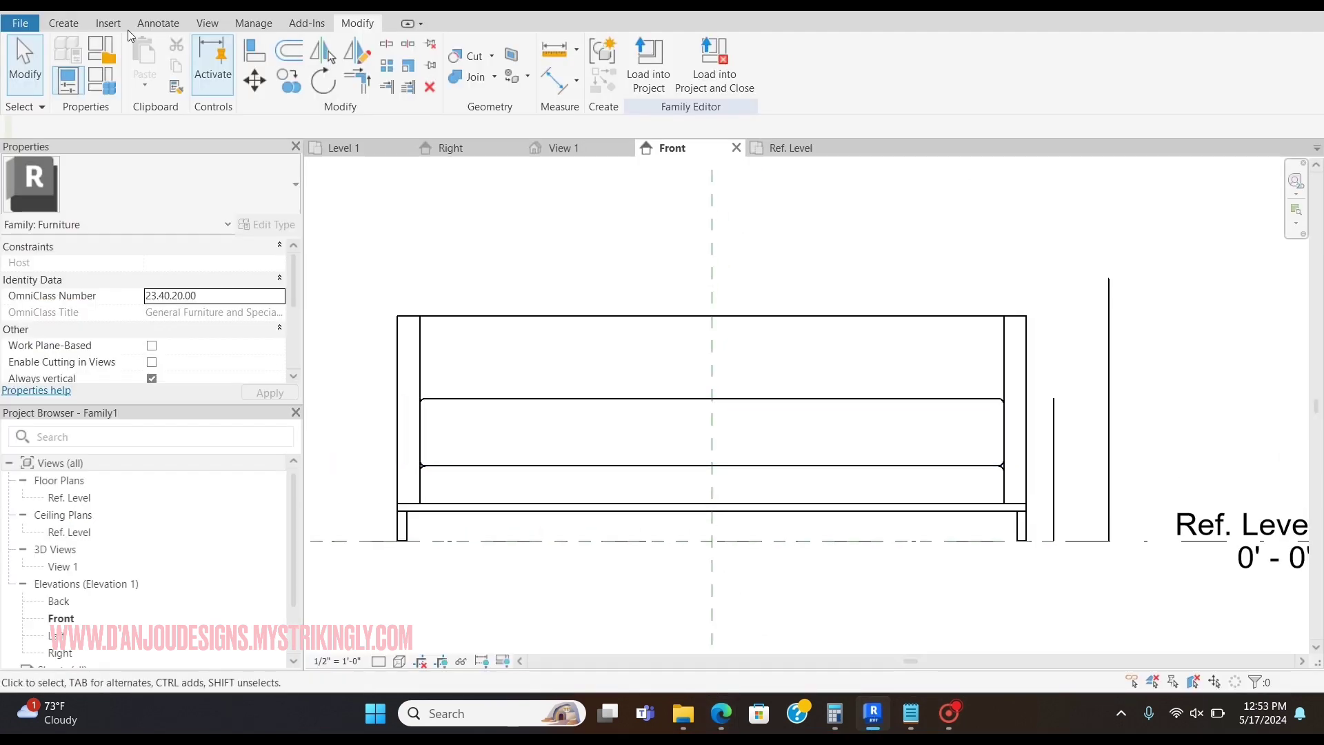
left_click(73, 20)
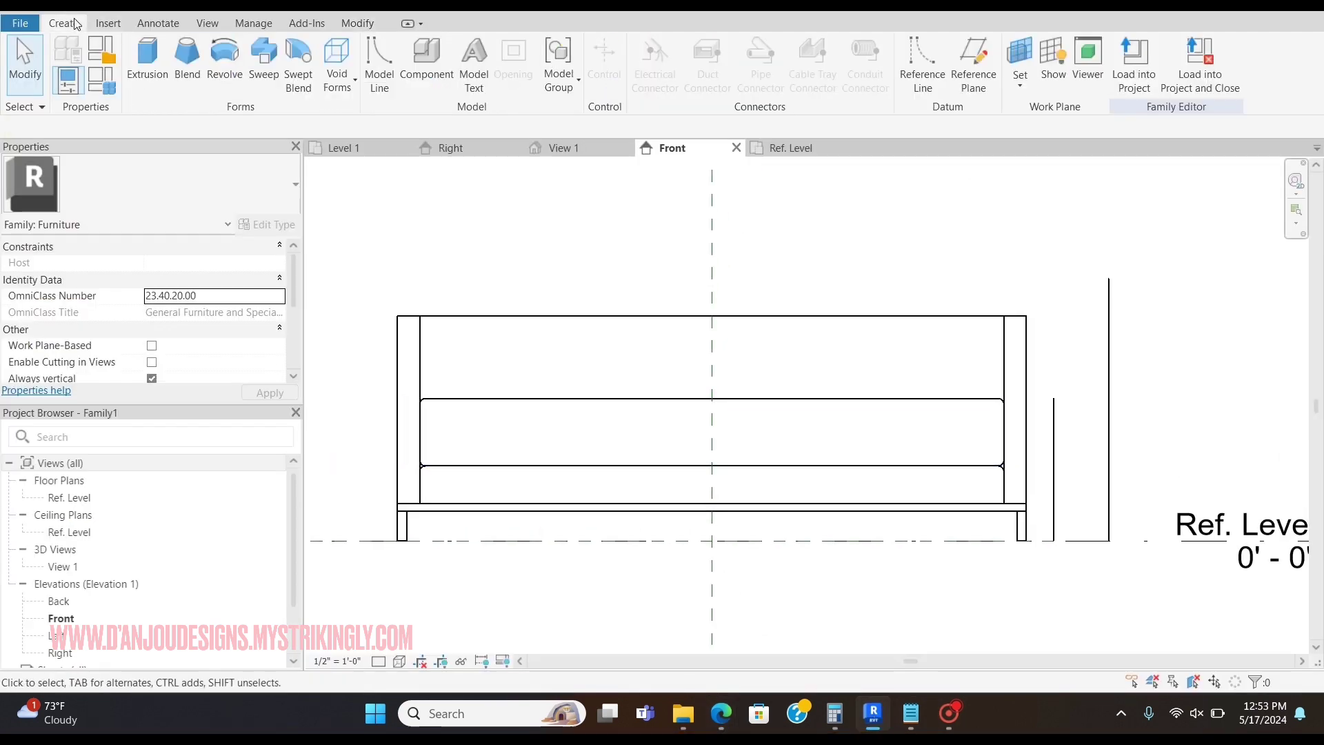
left_click(148, 61)
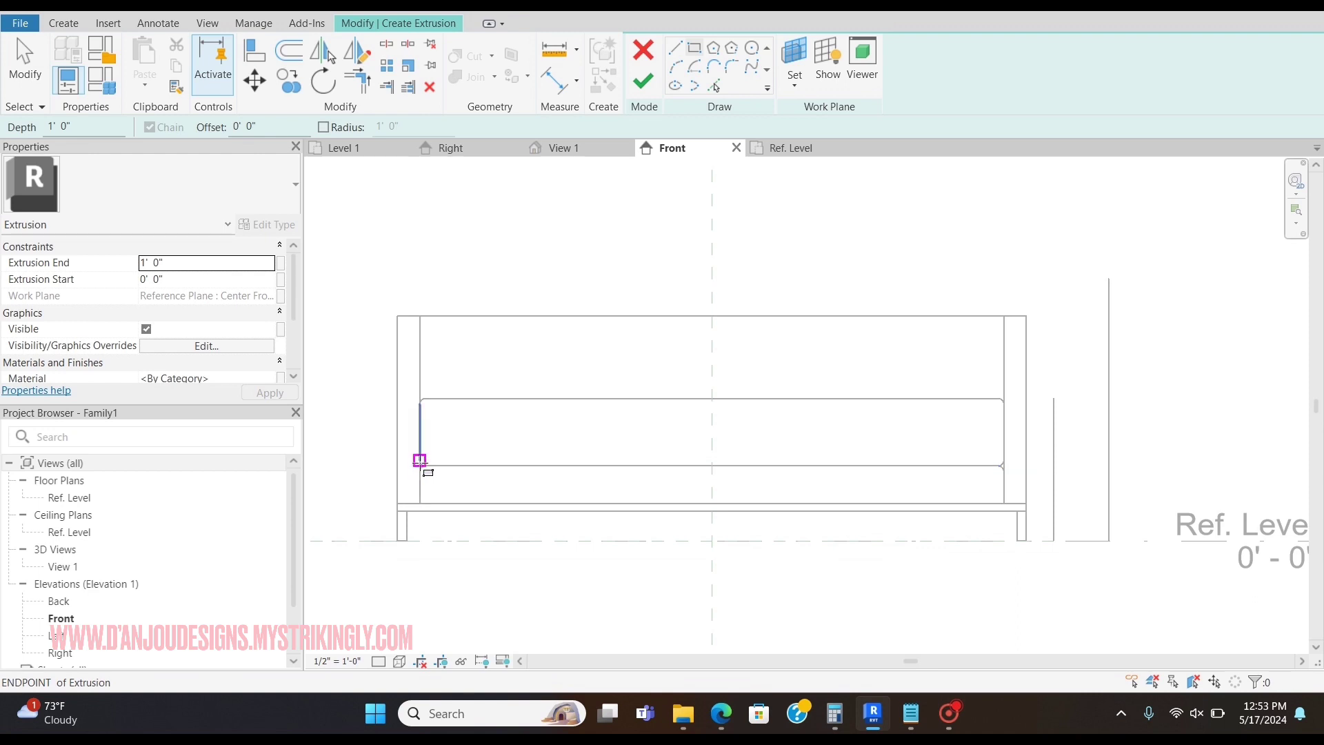
scroll(419, 460, "up", 1)
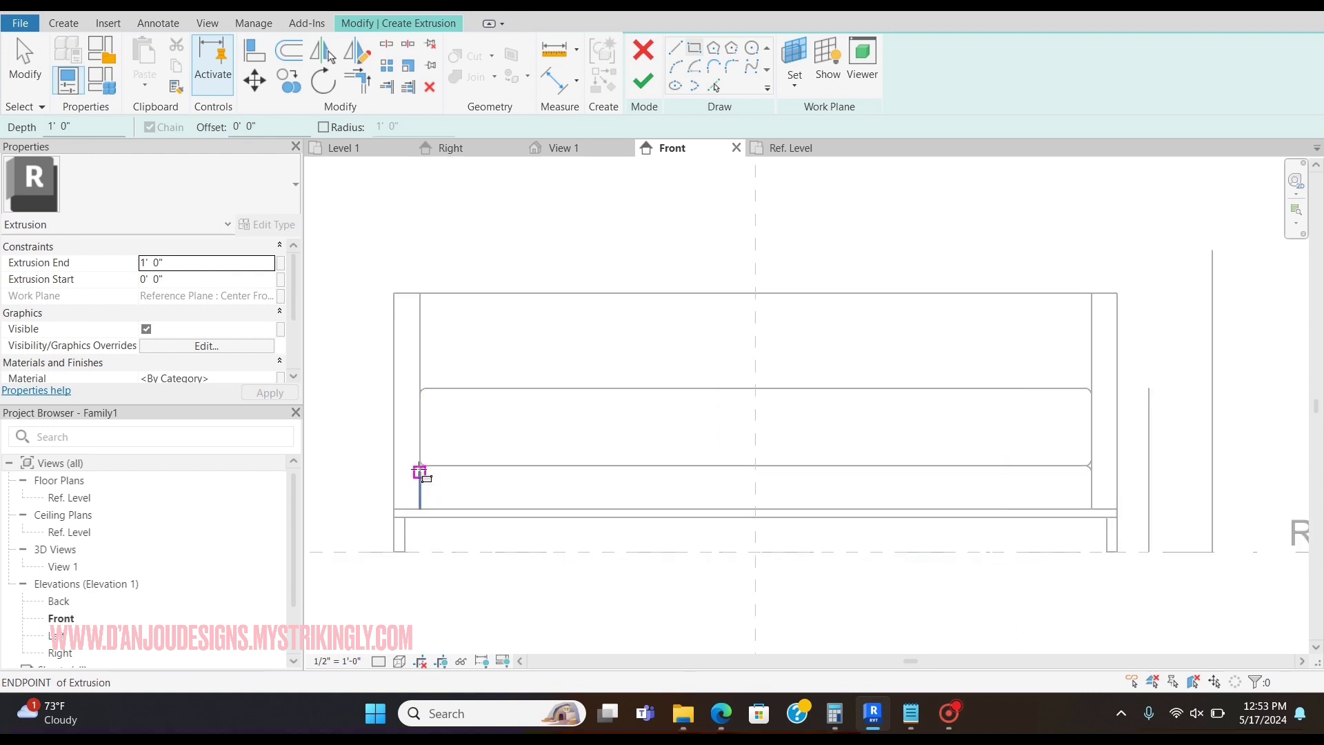
scroll(424, 464, "up", 4)
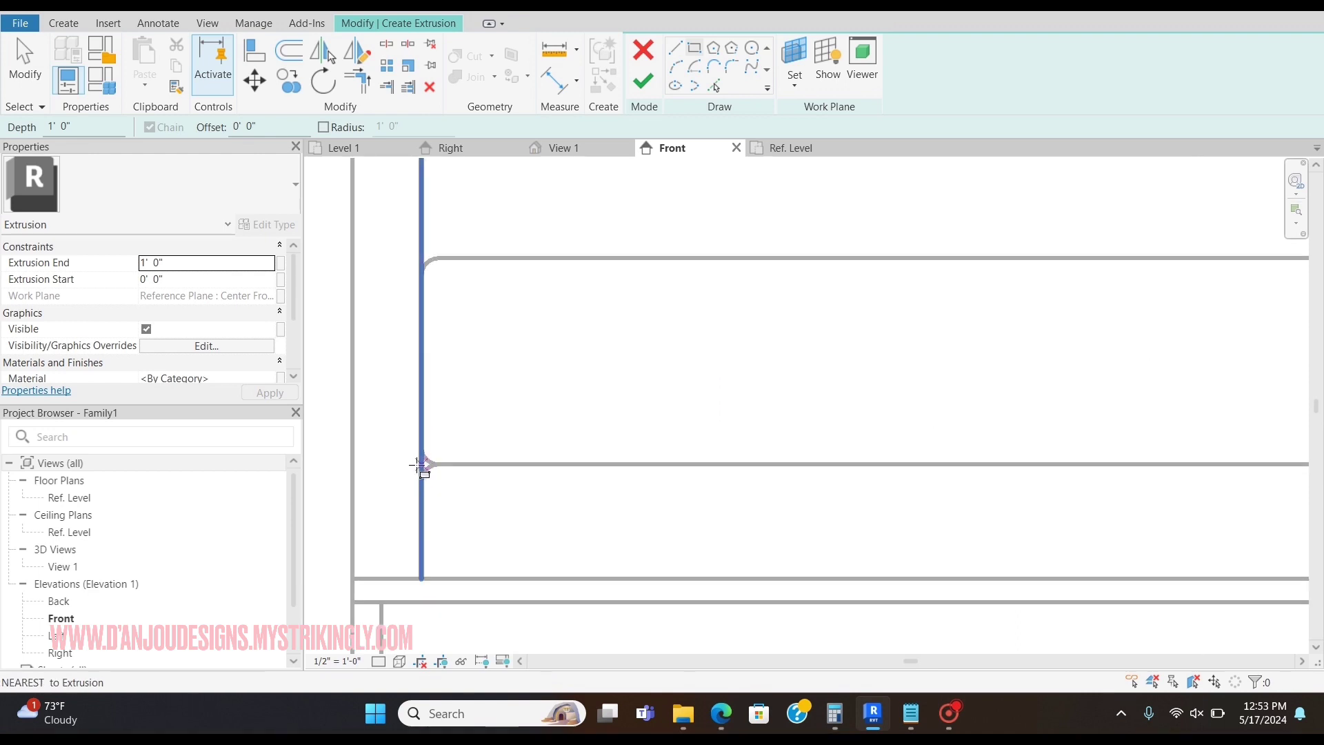
left_click(421, 463)
scroll(592, 340, "down", 5)
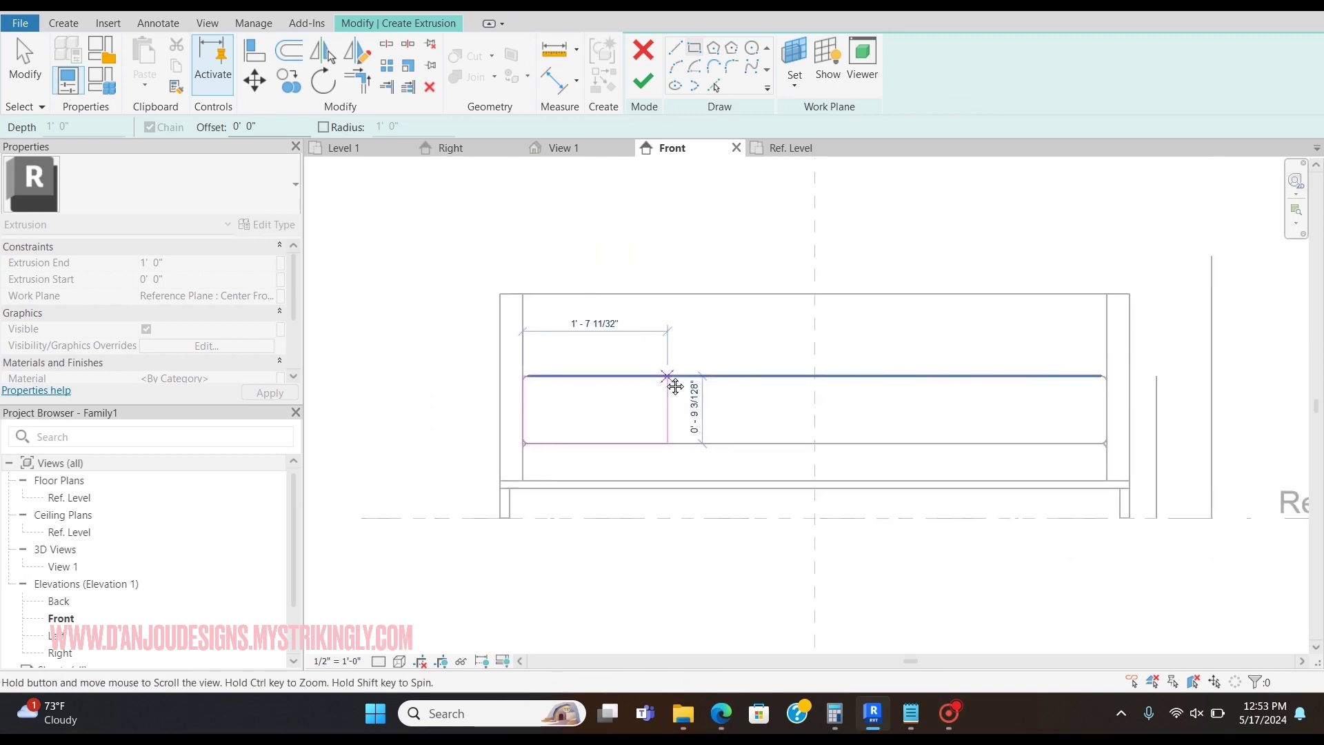
middle_click_drag(675, 386, 671, 387)
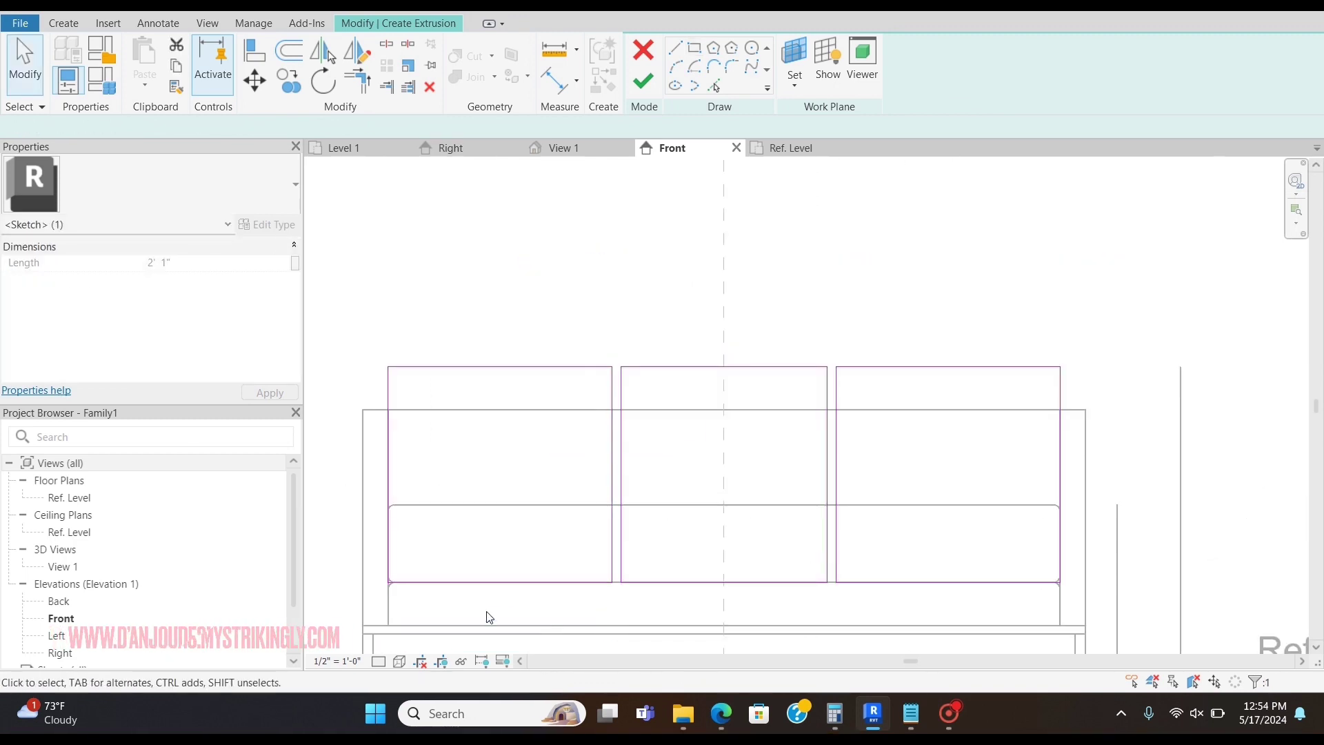
left_click(487, 615)
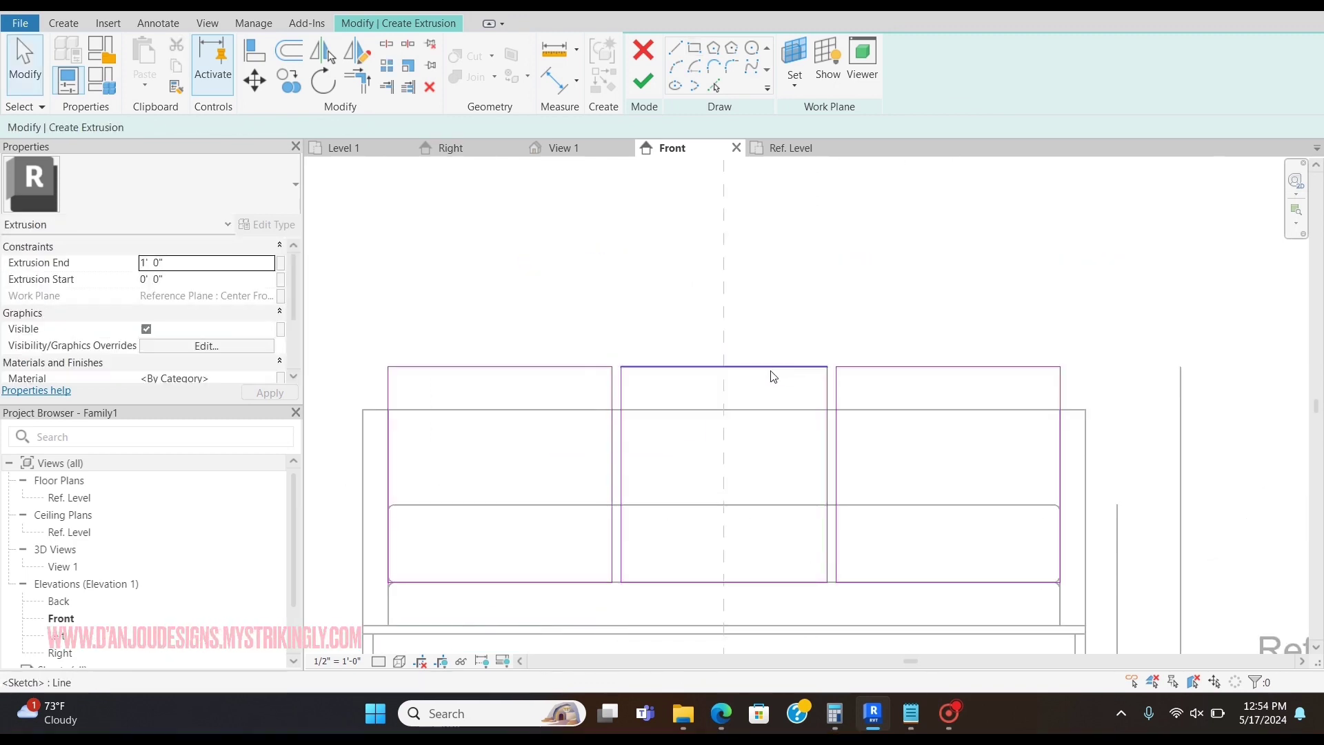
Move the middle rectangle's right vertical edge outward to a 1/2" gap from the right-hand rectangle.
left_click(773, 376)
scroll(774, 376, "up", 1)
scroll(836, 387, "up", 1)
scroll(836, 386, "down", 1)
middle_click_drag(848, 452, 767, 386)
scroll(749, 514, "up", 3)
middle_click_drag(737, 527, 722, 491)
key("Right")
key("Right")
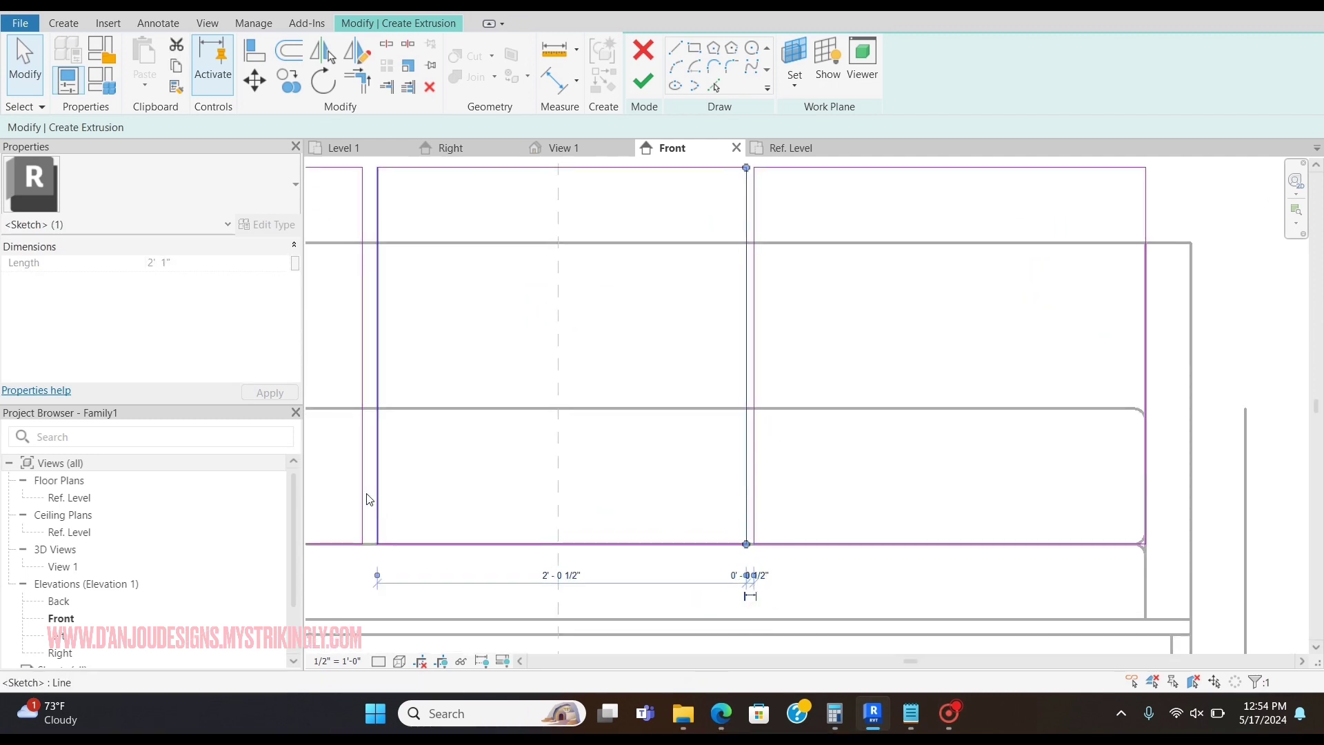
Move the middle rectangle's left vertical edge outward to a 1/2" gap from the left-hand rectangle.
left_click(378, 496)
key("Left")
key("Left")
middle_click_drag(507, 530, 582, 600)
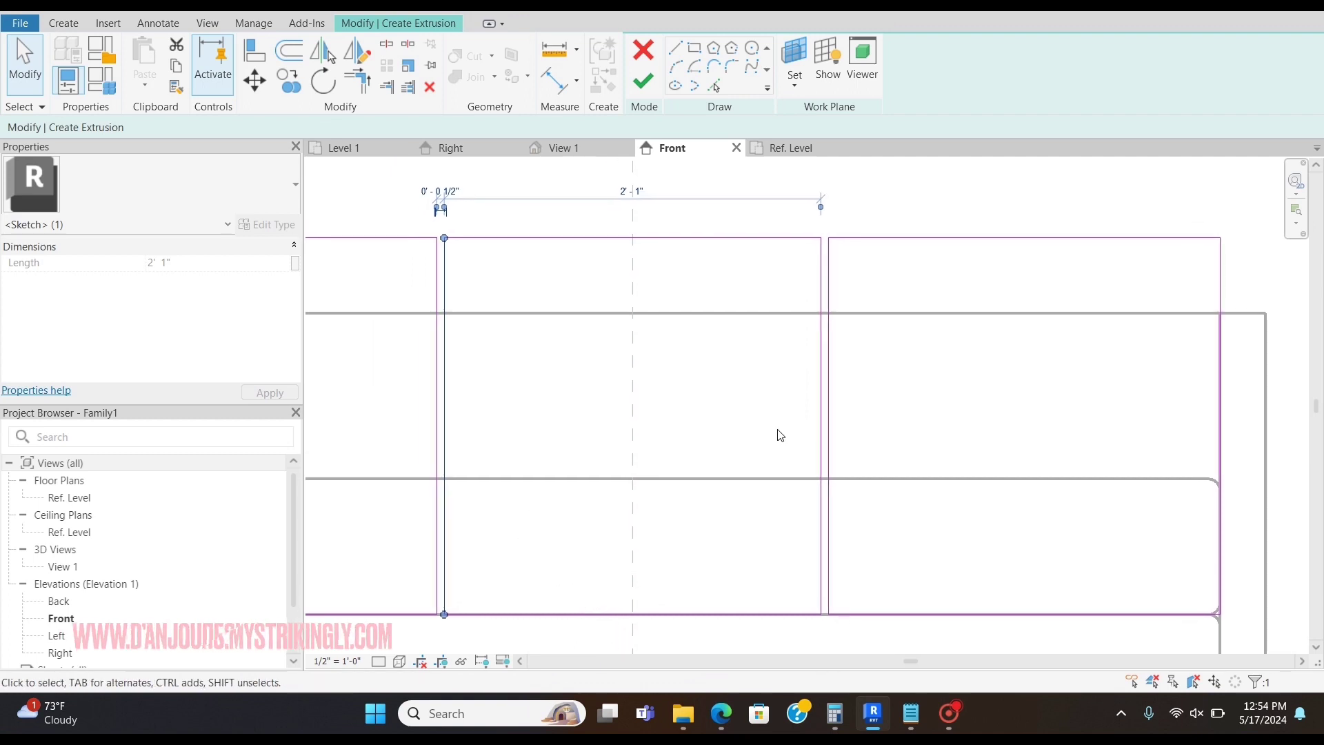
Shift both vertical edges of the middle rectangle further outward, narrowing the gaps to the neighbouring rectangles to about 1/4".
left_click(823, 420)
left_click_drag(821, 423, 824, 435)
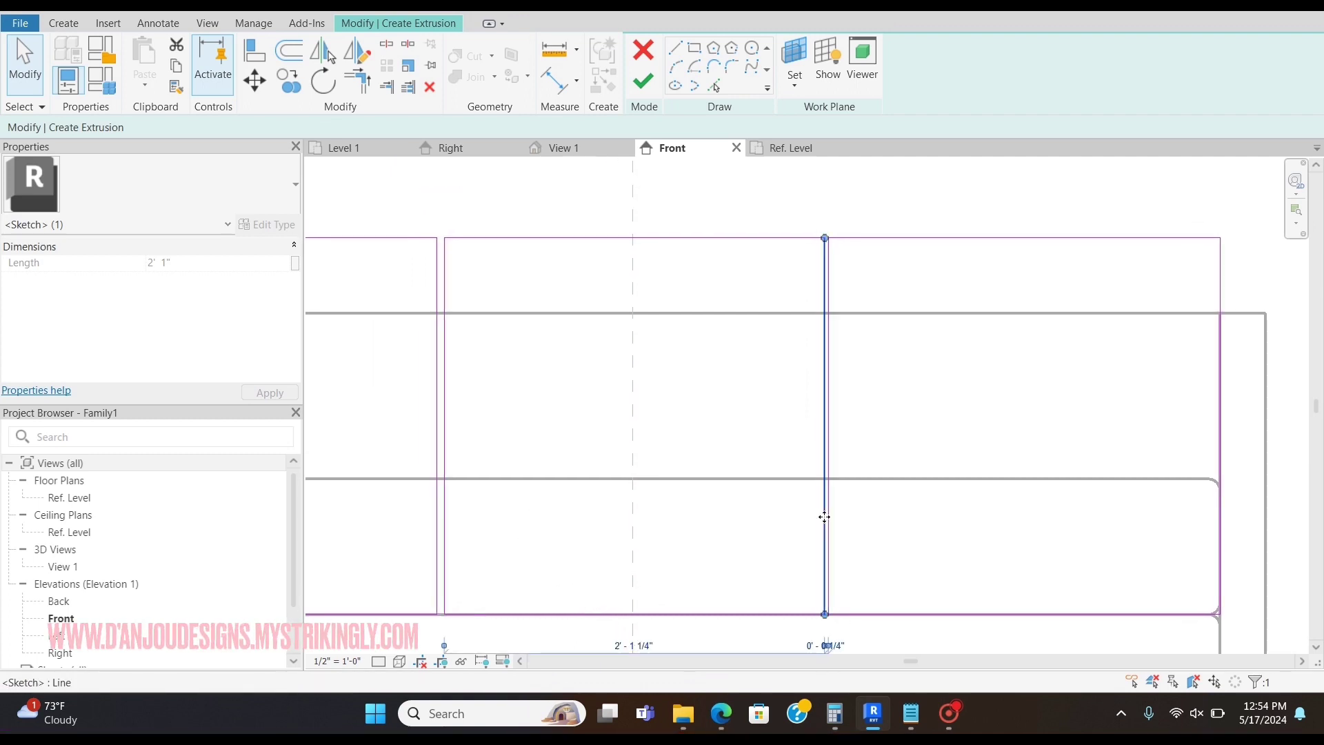
scroll(802, 545, "up", 2)
left_click(328, 537)
mouse_move(414, 544)
middle_mouse_down()
mouse_move(467, 497)
mouse_move(606, 616)
middle_mouse_up()
scroll(585, 609, "down", 1)
key("Escape")
scroll(632, 260, "down", 4)
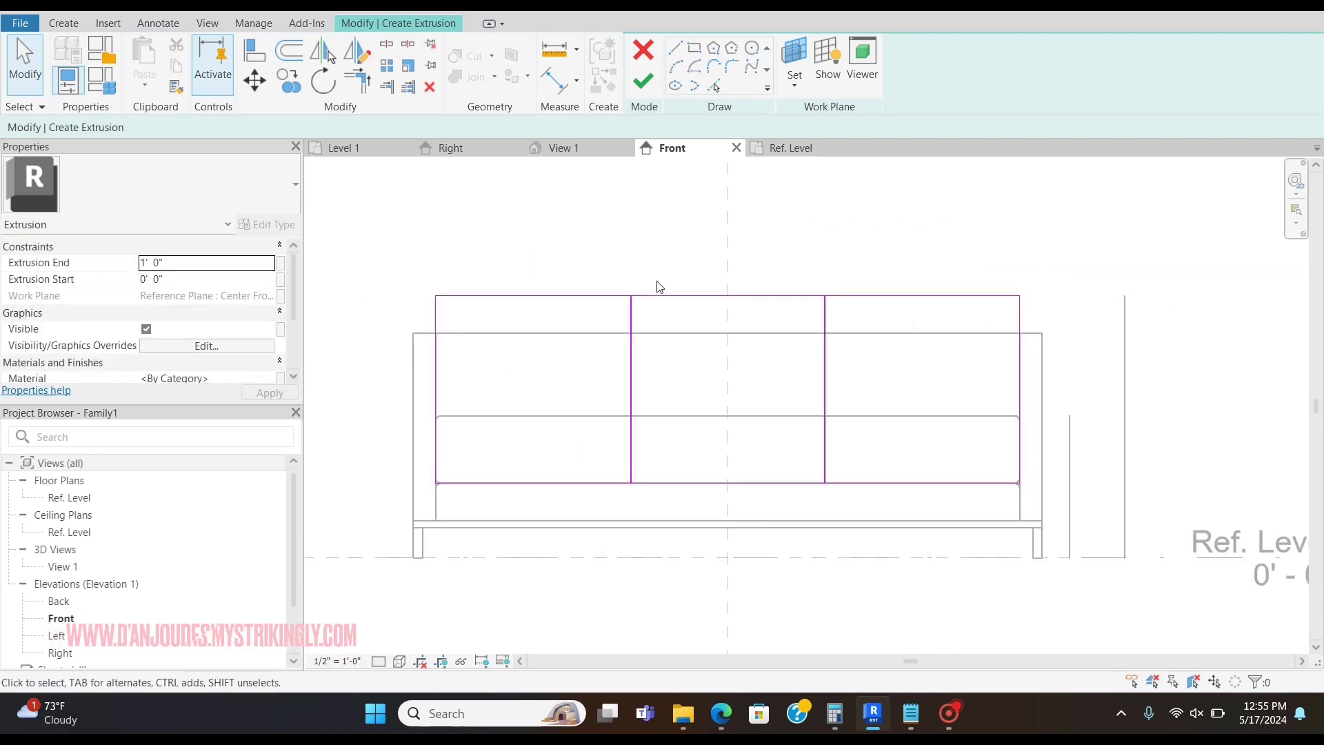
Round the left-hand rectangle's upper-left corner with a Fillet Arc of 1/2" radius.
scroll(662, 284, "down", 2)
scroll(664, 238, "up", 6)
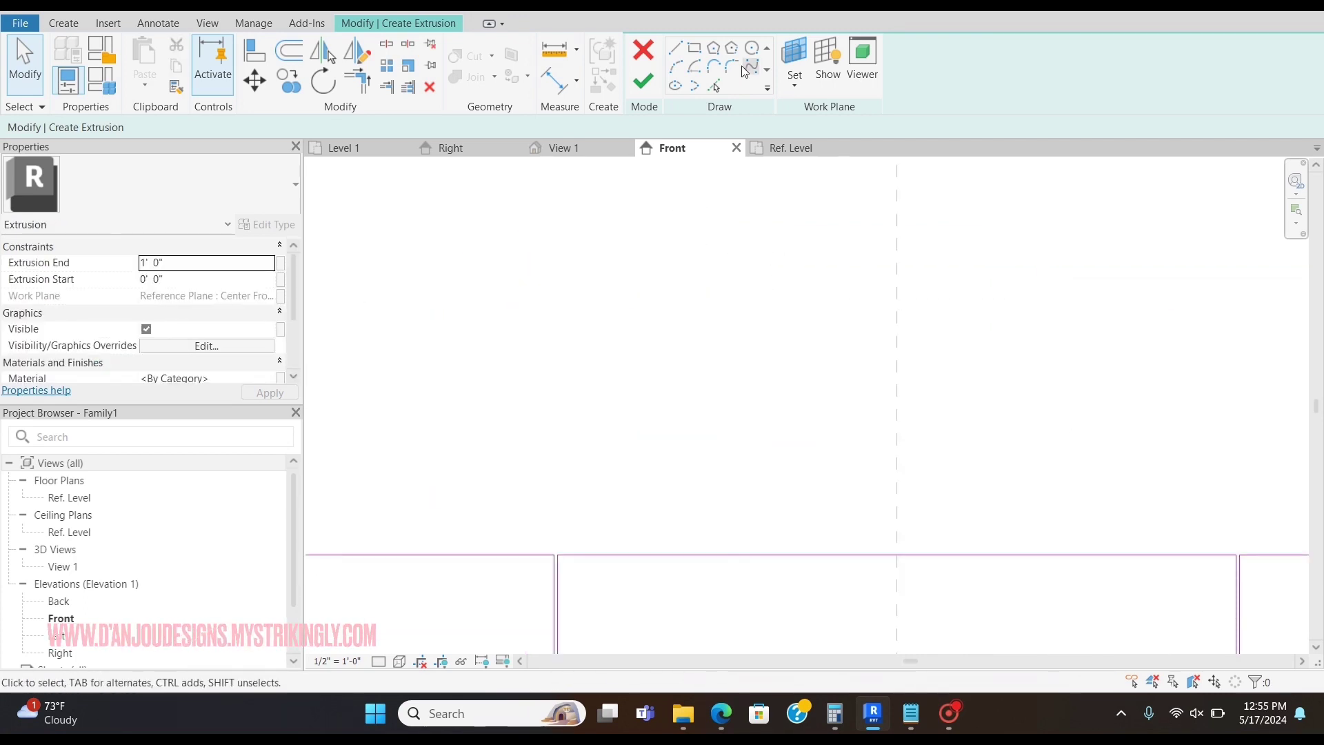
scroll(589, 344, "down", 2)
middle_click_drag(549, 456, 835, 335)
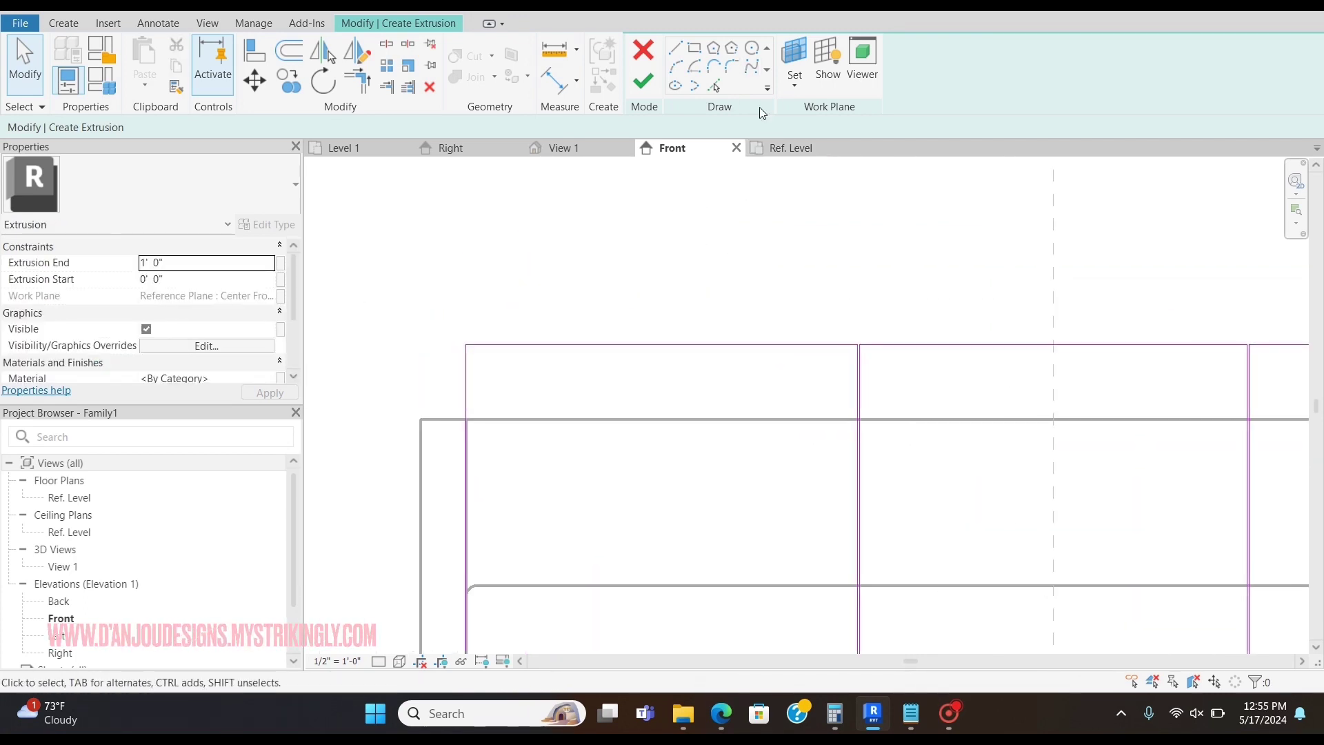
left_click(736, 71)
scroll(486, 348, "up", 3)
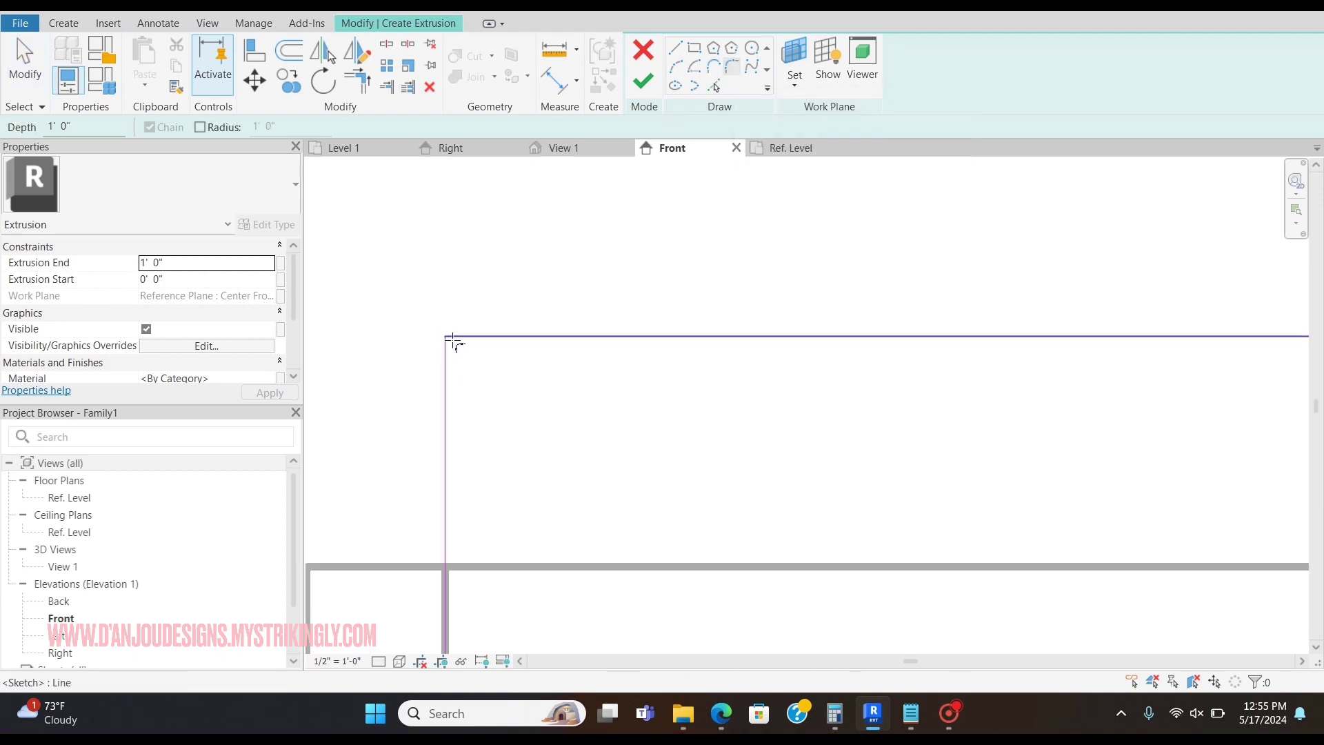
left_click(464, 337)
left_click(447, 348)
left_click(458, 345)
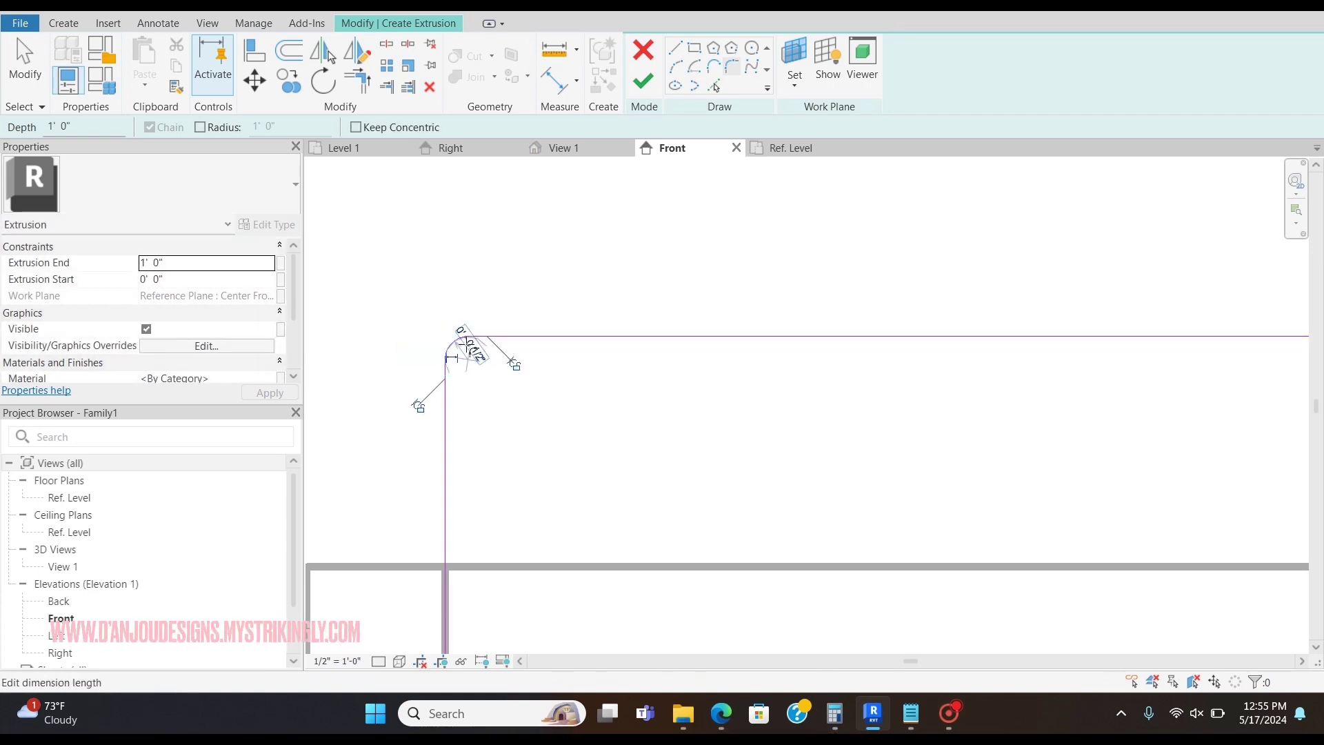
Add 1/2" Fillet Arcs to the left-hand rectangle's upper-right corner and the middle rectangle's upper-left corner.
scroll(933, 358, "down", 3)
scroll(835, 354, "up", 5)
left_click(803, 336)
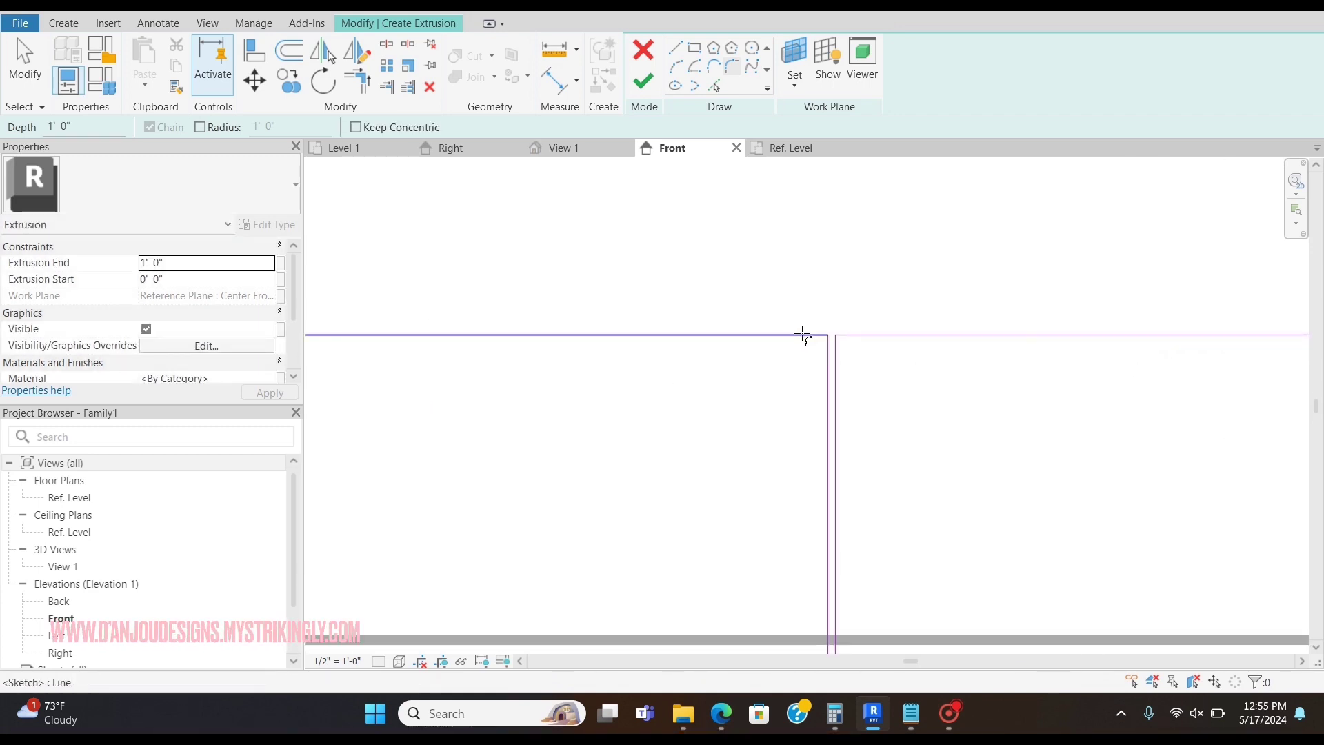
left_click(832, 354)
left_click(817, 353)
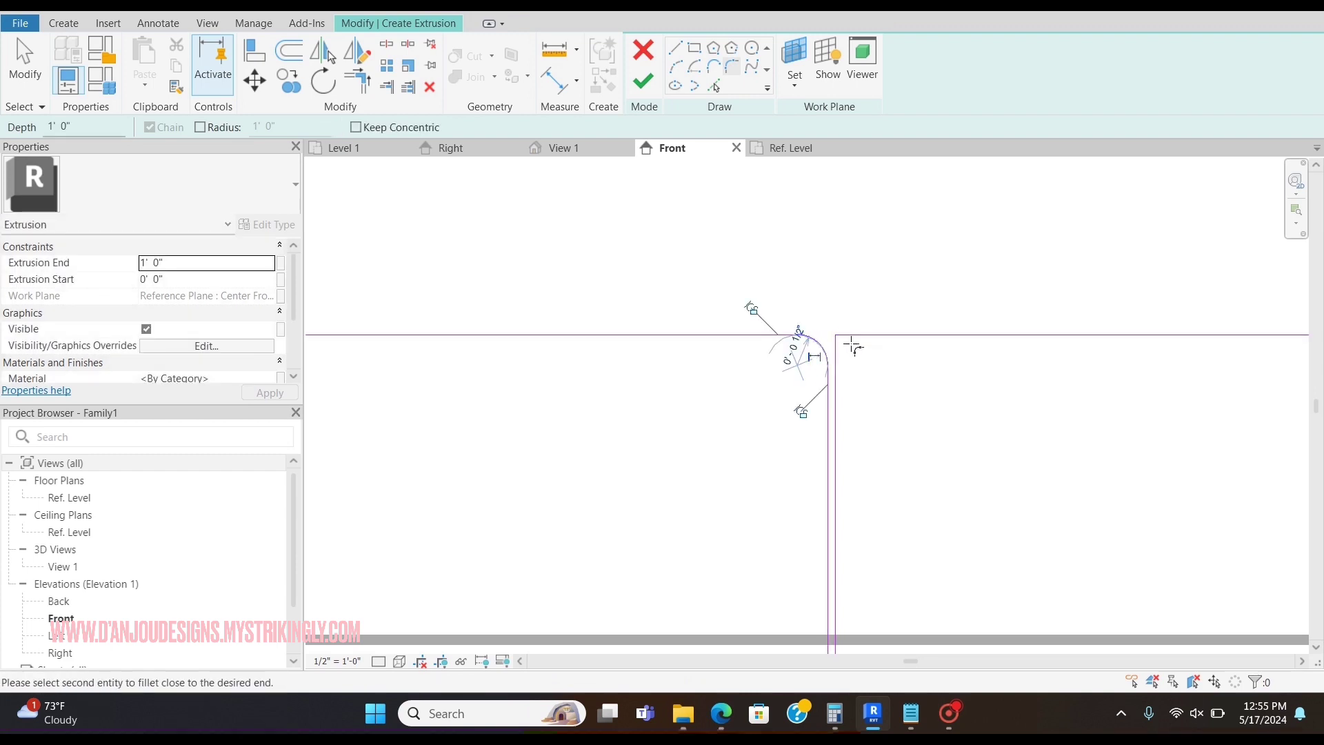
left_click(842, 352)
left_click(846, 348)
Add Fillet Arcs of 1/2" radius to the middle rectangle's upper-right corner and the right-hand rectangle's upper-left corner.
middle_click_drag(981, 369, 606, 381)
middle_click_drag(1227, 369, 750, 385)
left_click(786, 355)
left_click(797, 370)
left_click(794, 373)
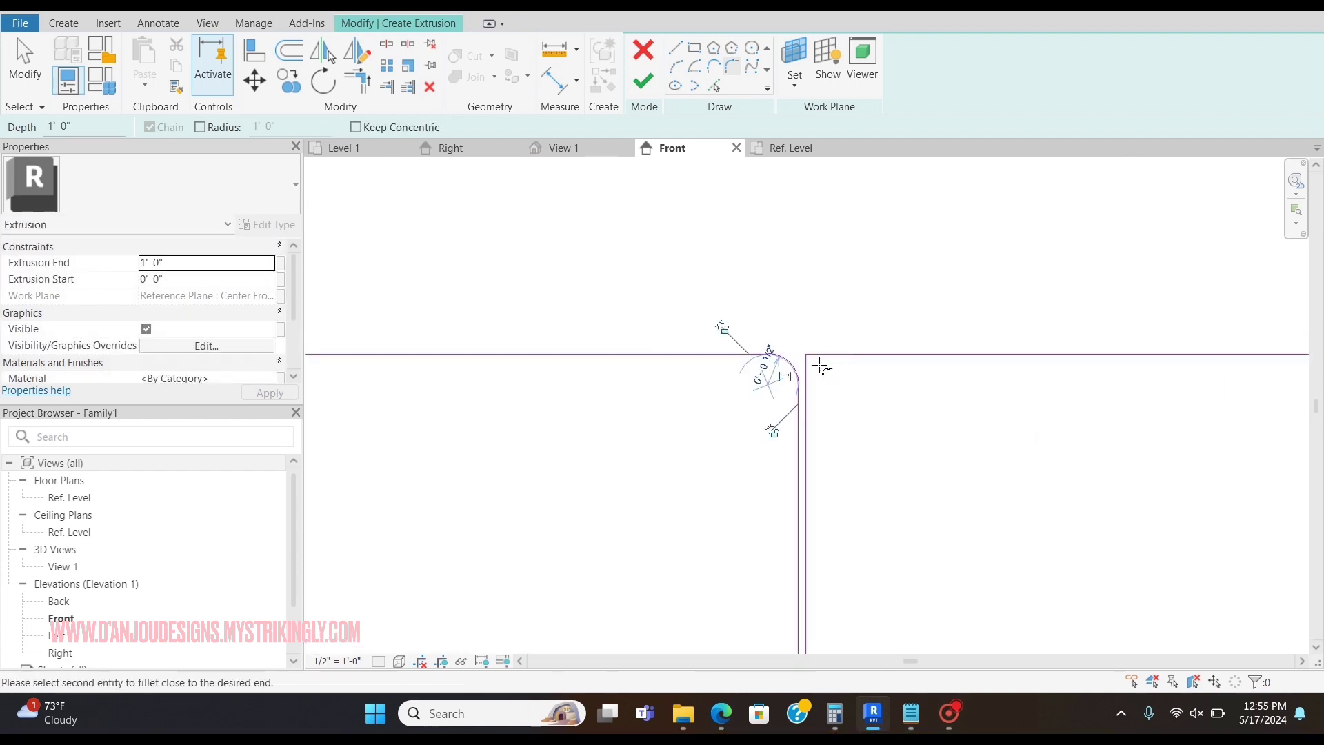
left_click(820, 354)
left_click(820, 368)
Round the right-hand rectangle's upper-right corner with a 1/2" Fillet Arc and finish the back-cushion extrusion.
middle_click_drag(1017, 372, 559, 371)
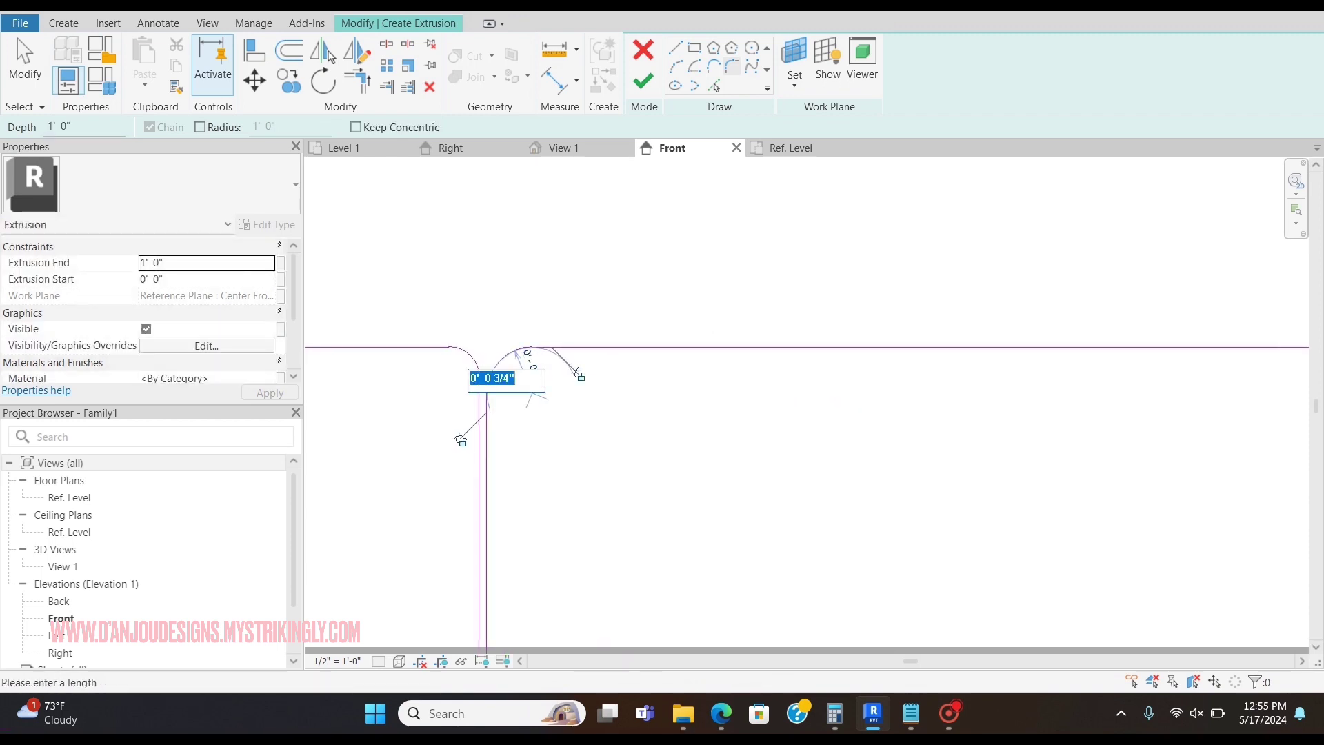
middle_click_drag(1020, 395, 496, 409)
middle_click_drag(1020, 420, 412, 421)
left_click(897, 382)
left_click(874, 363)
left_click(874, 378)
left_click(828, 380)
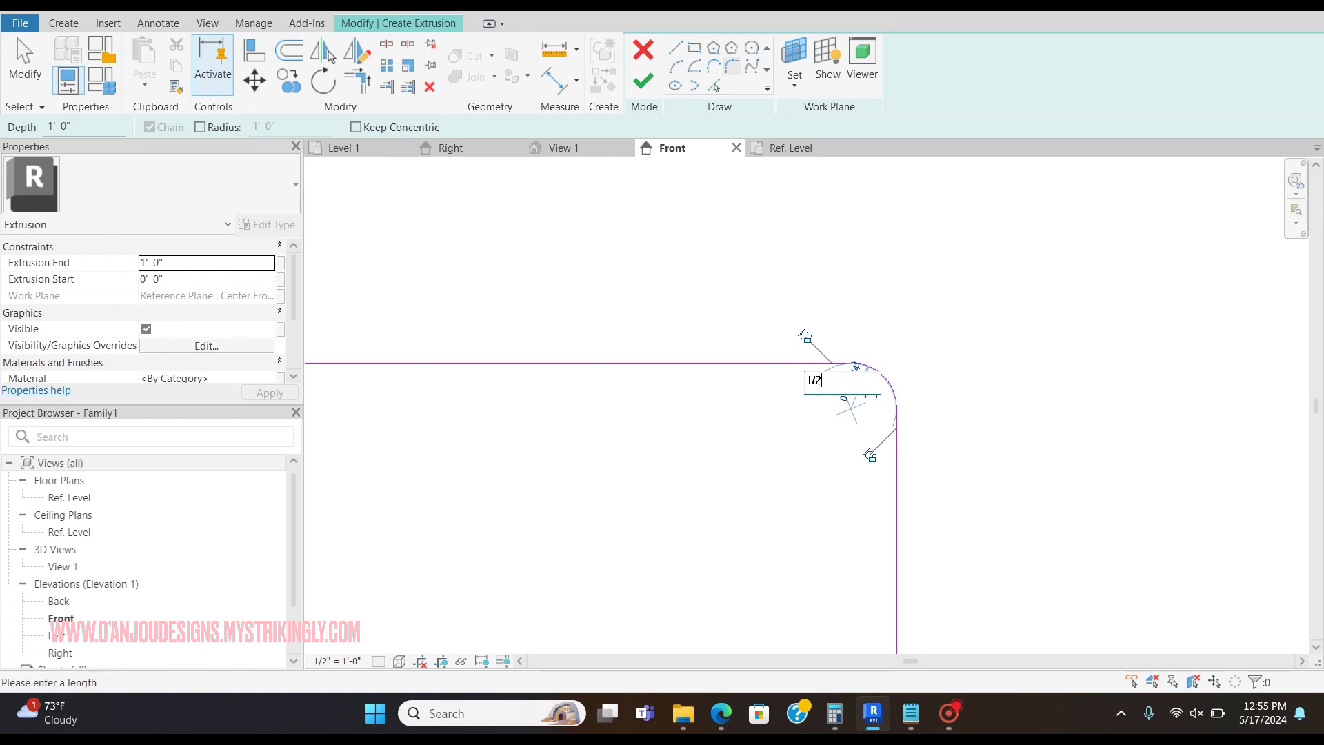
type("1/2")
key("Return")
key("Escape")
scroll(986, 332, "down", 5)
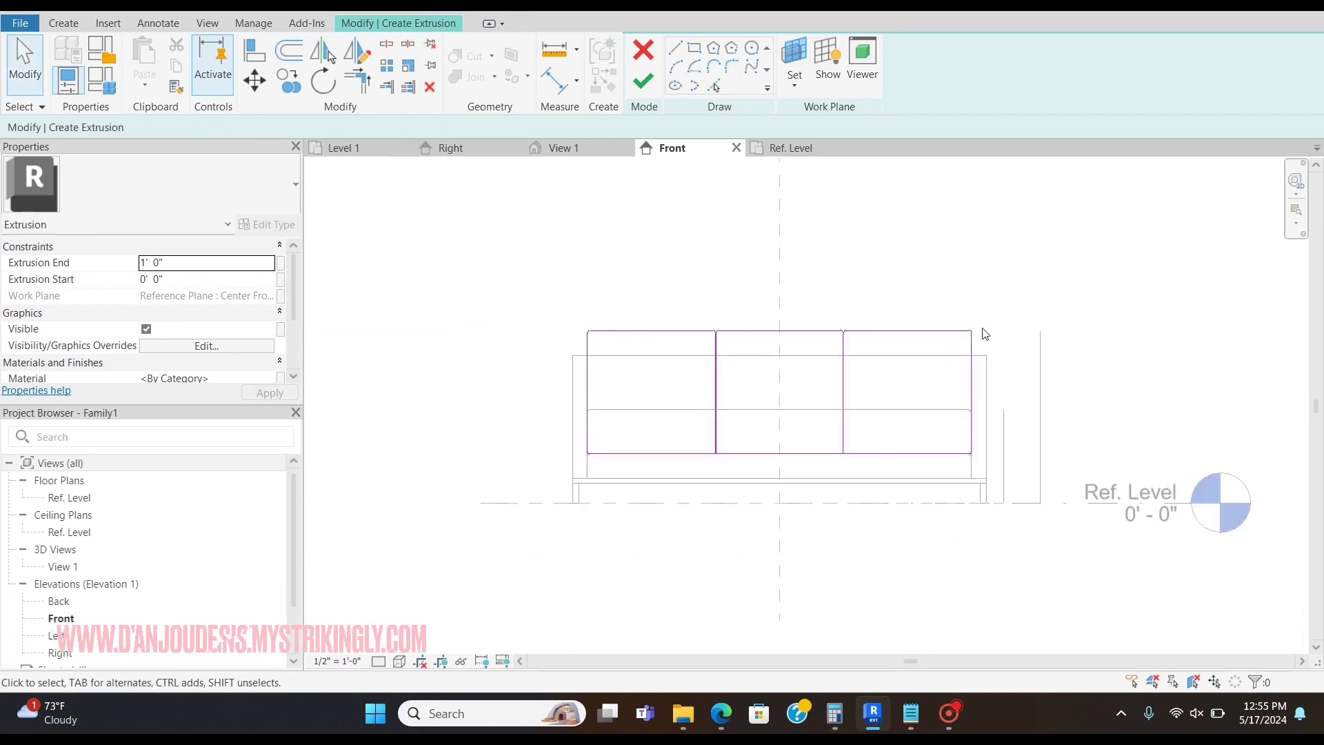
left_click(643, 83)
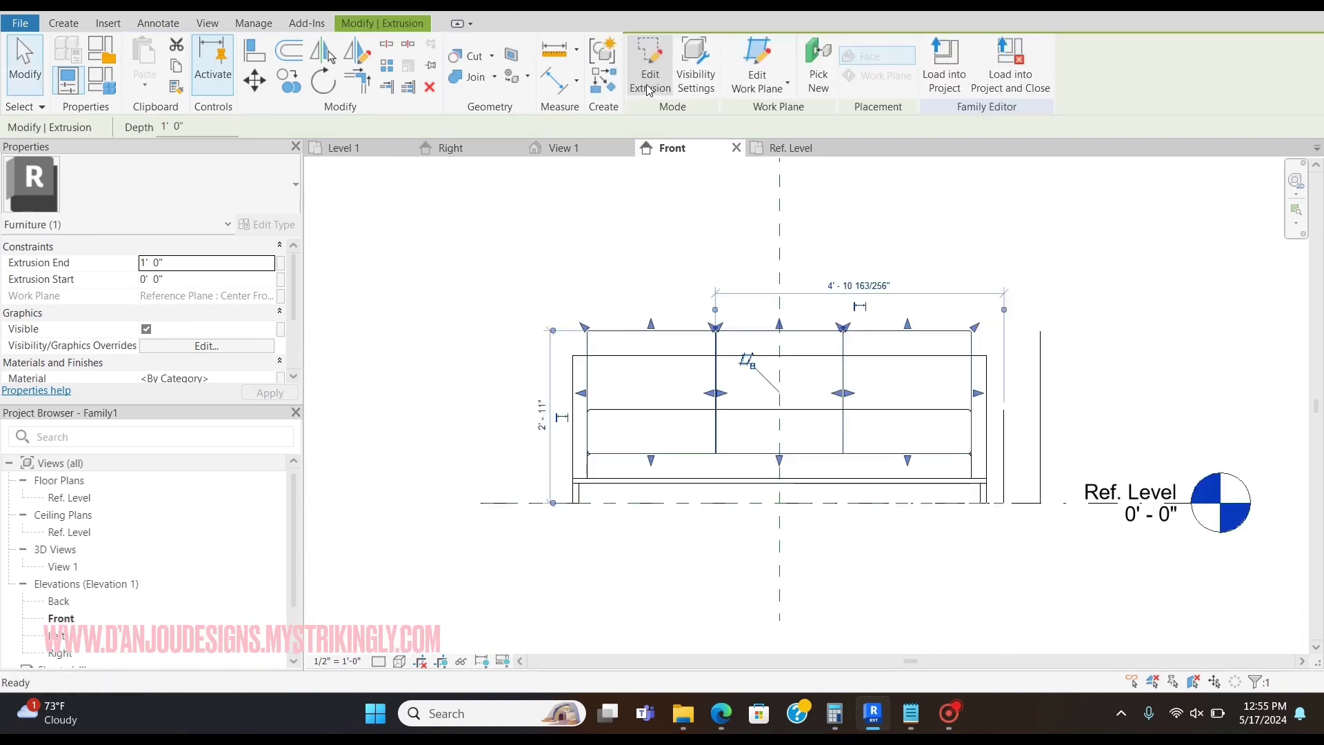
In the Ref. Level plan, stretch the back cushions' rear face to the sofa back and their front face to the seat cushion's rear edge.
left_click(800, 151)
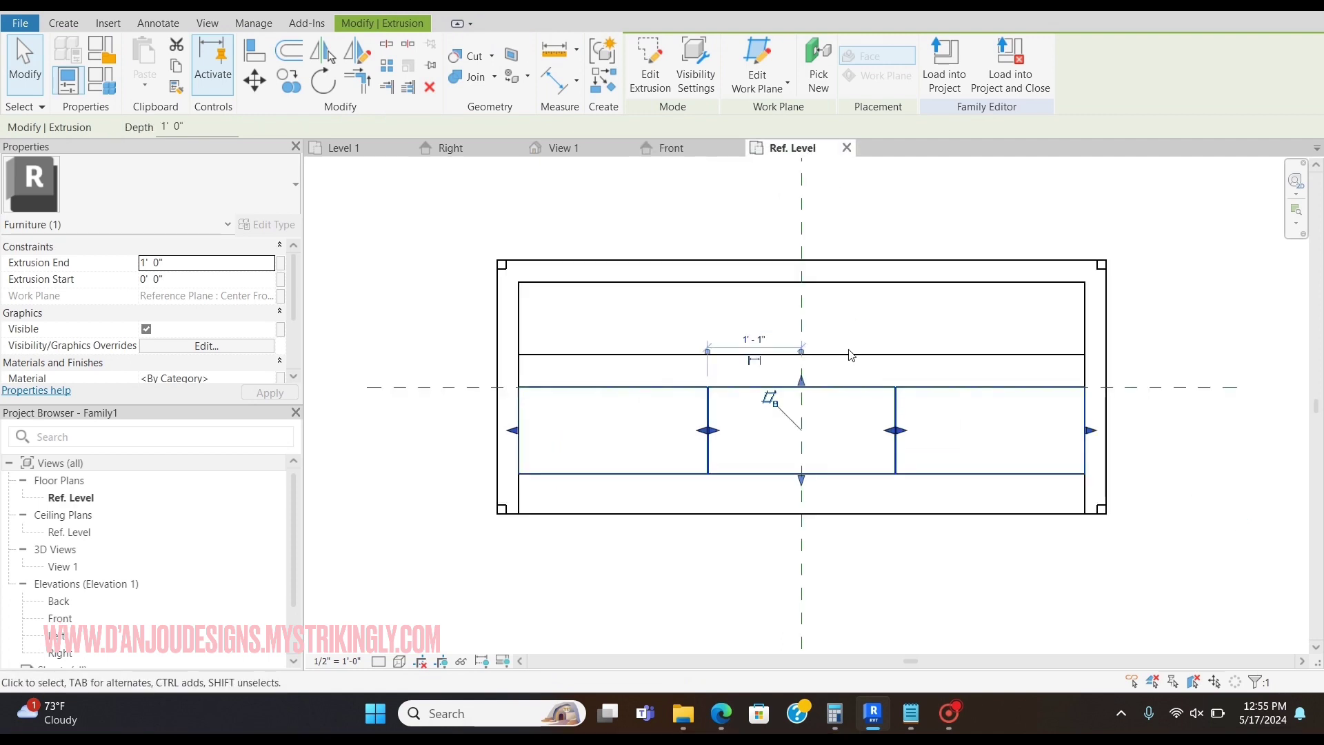
left_click_drag(802, 381, 801, 275)
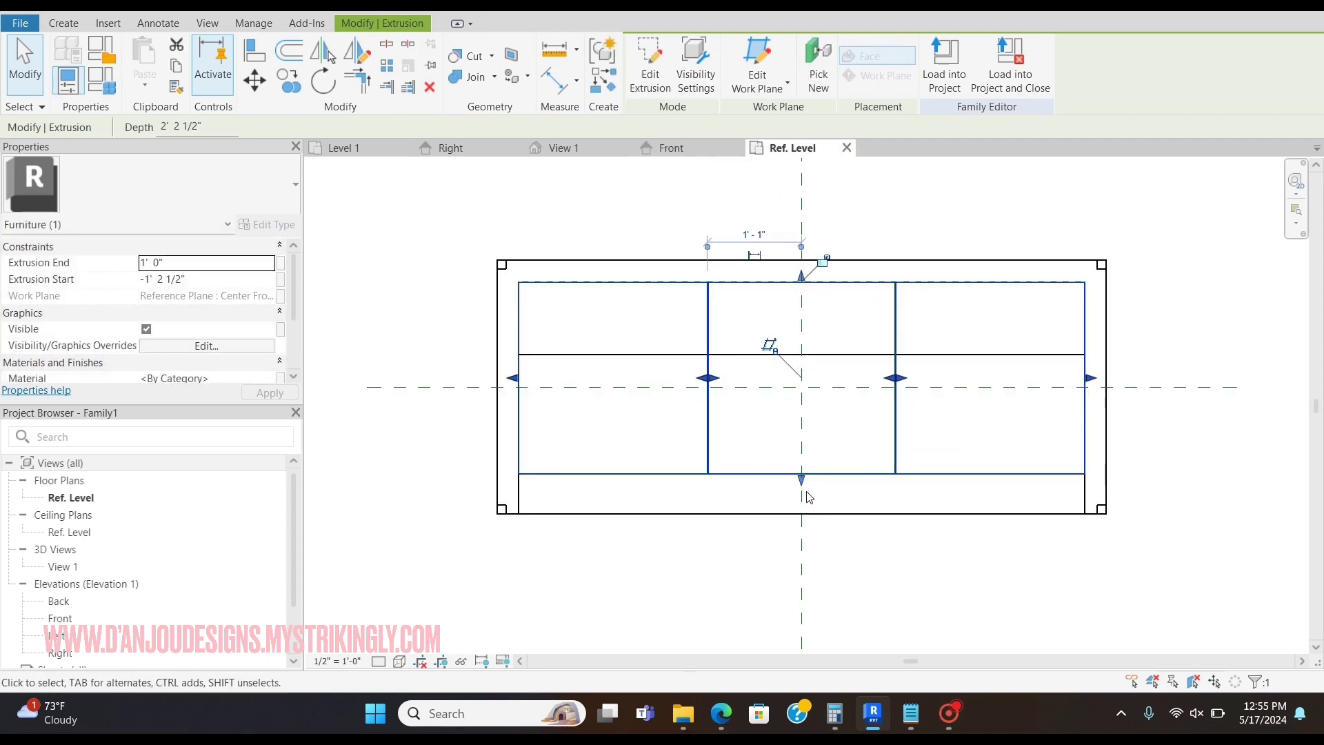
left_click_drag(789, 388, 790, 355)
left_click(555, 305)
In the Front view, raise the bottom faces of all three back cushions to the top of the seat cushion.
left_click(672, 148)
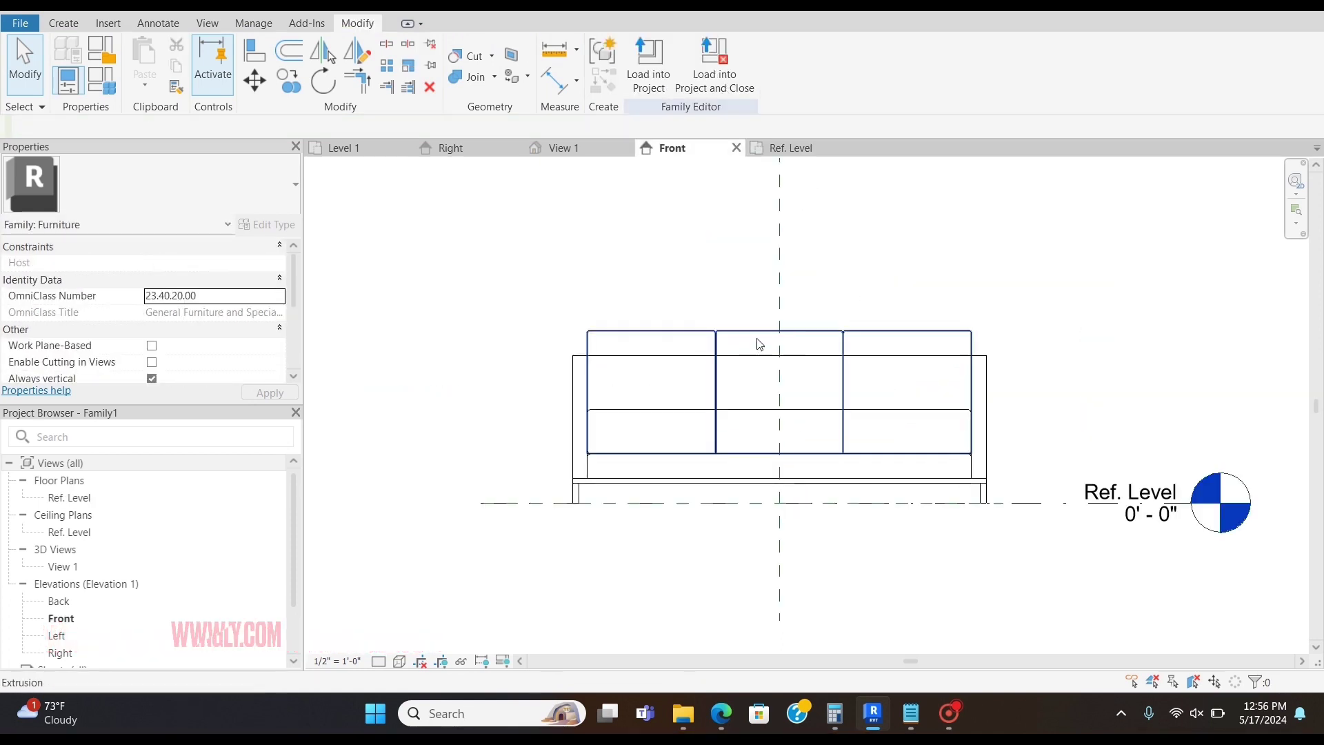
left_click(583, 153)
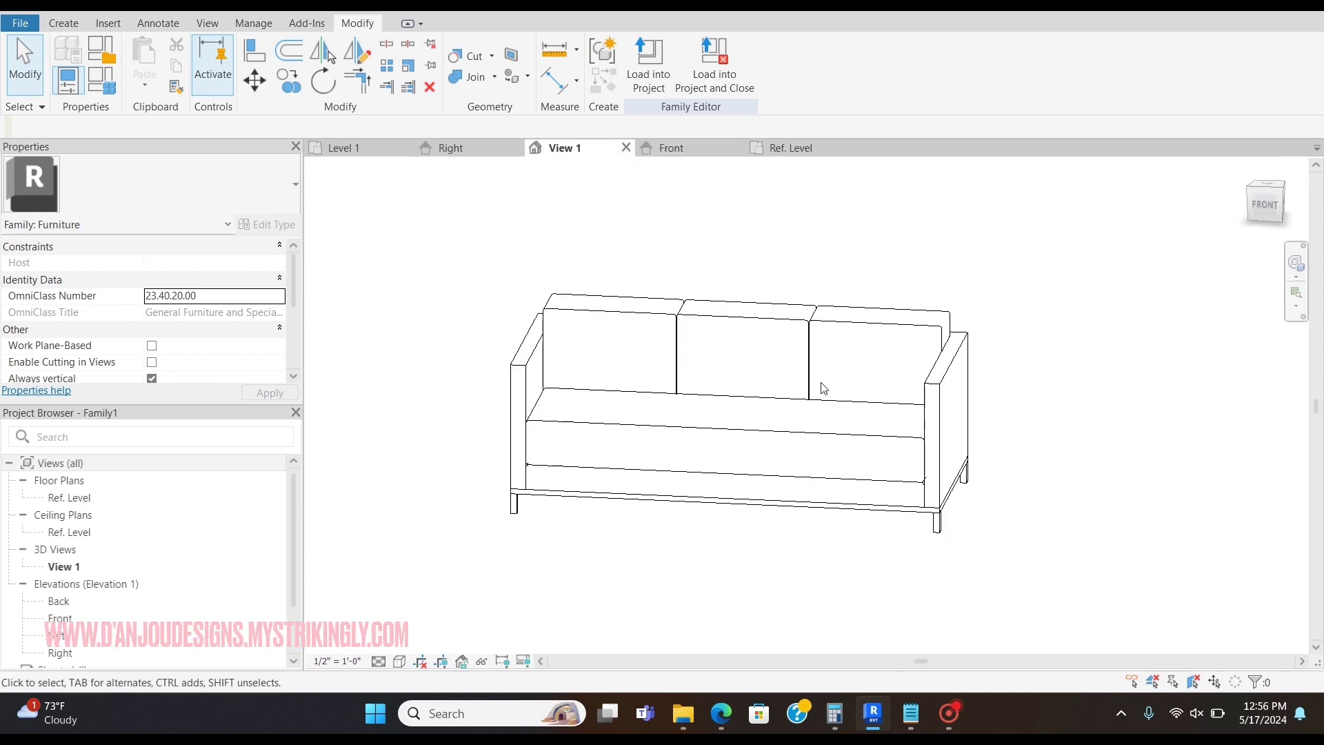
left_click(673, 338)
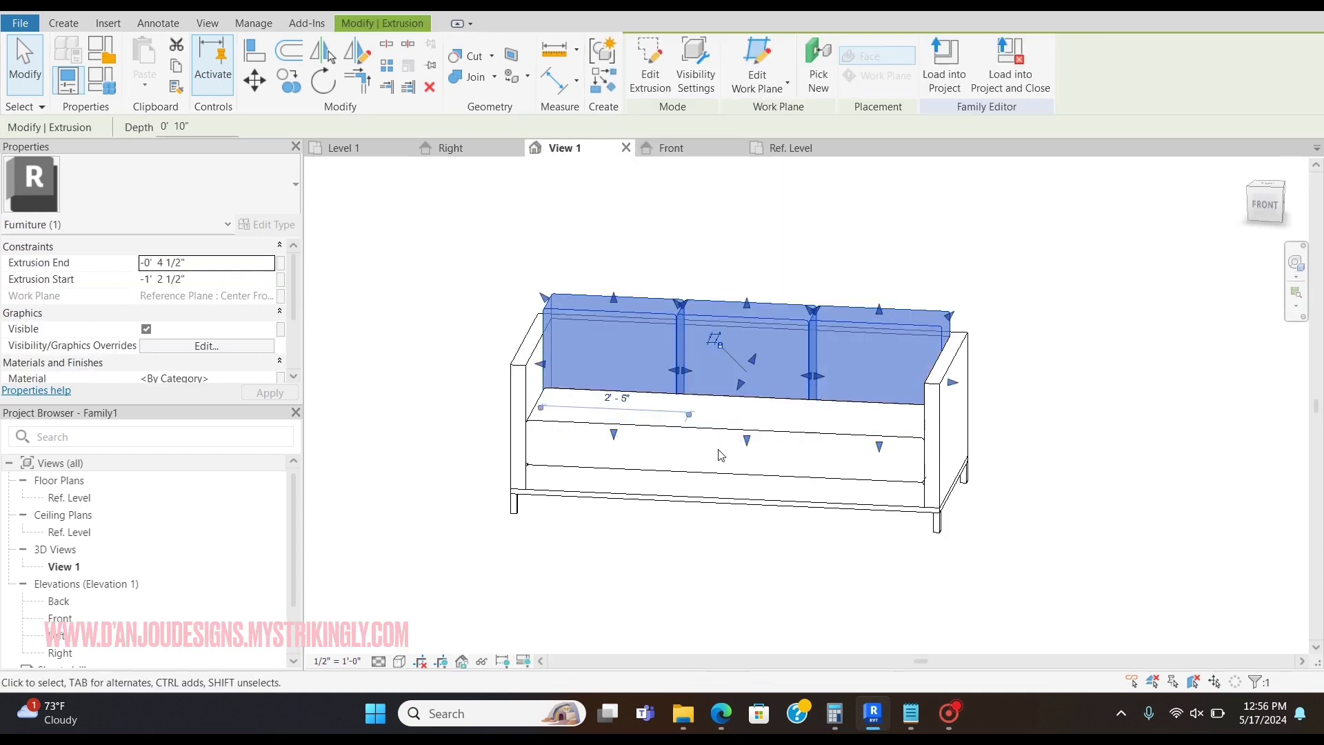
left_click(682, 149)
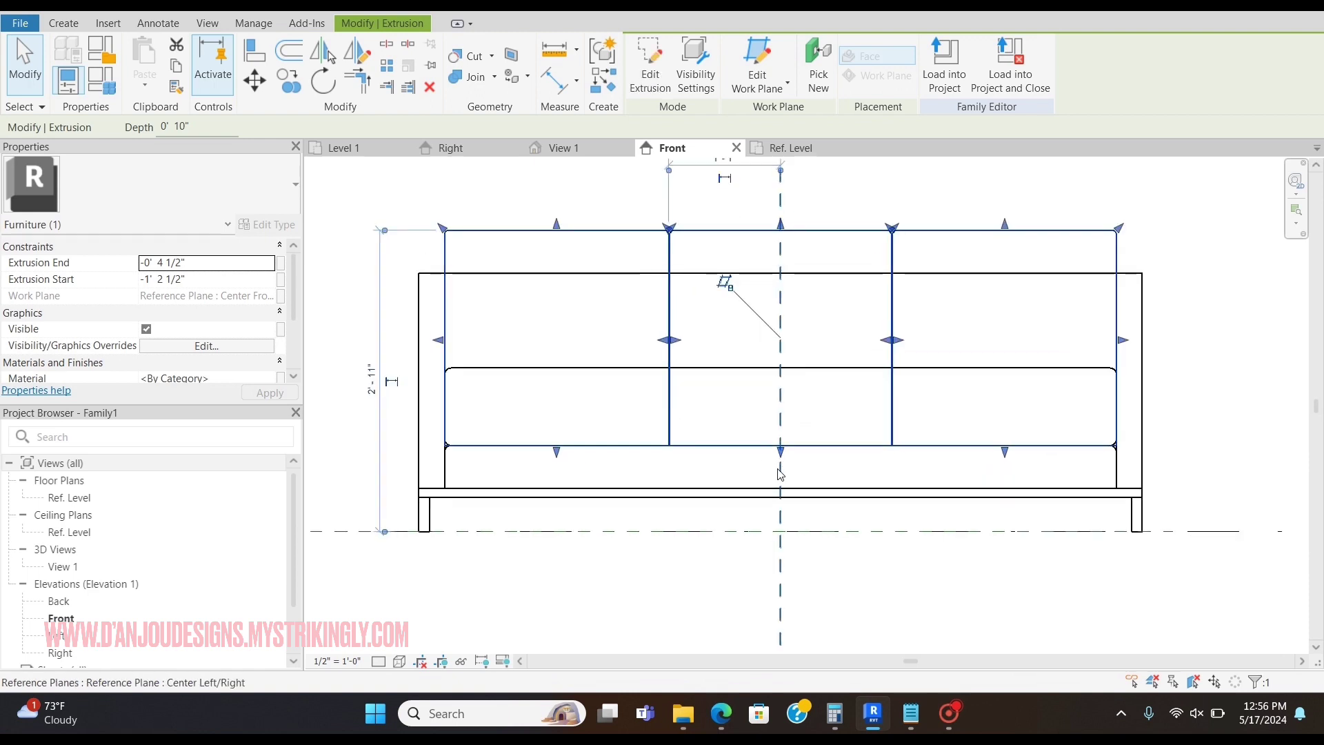
left_click_drag(781, 453, 780, 372)
left_click_drag(560, 455, 557, 374)
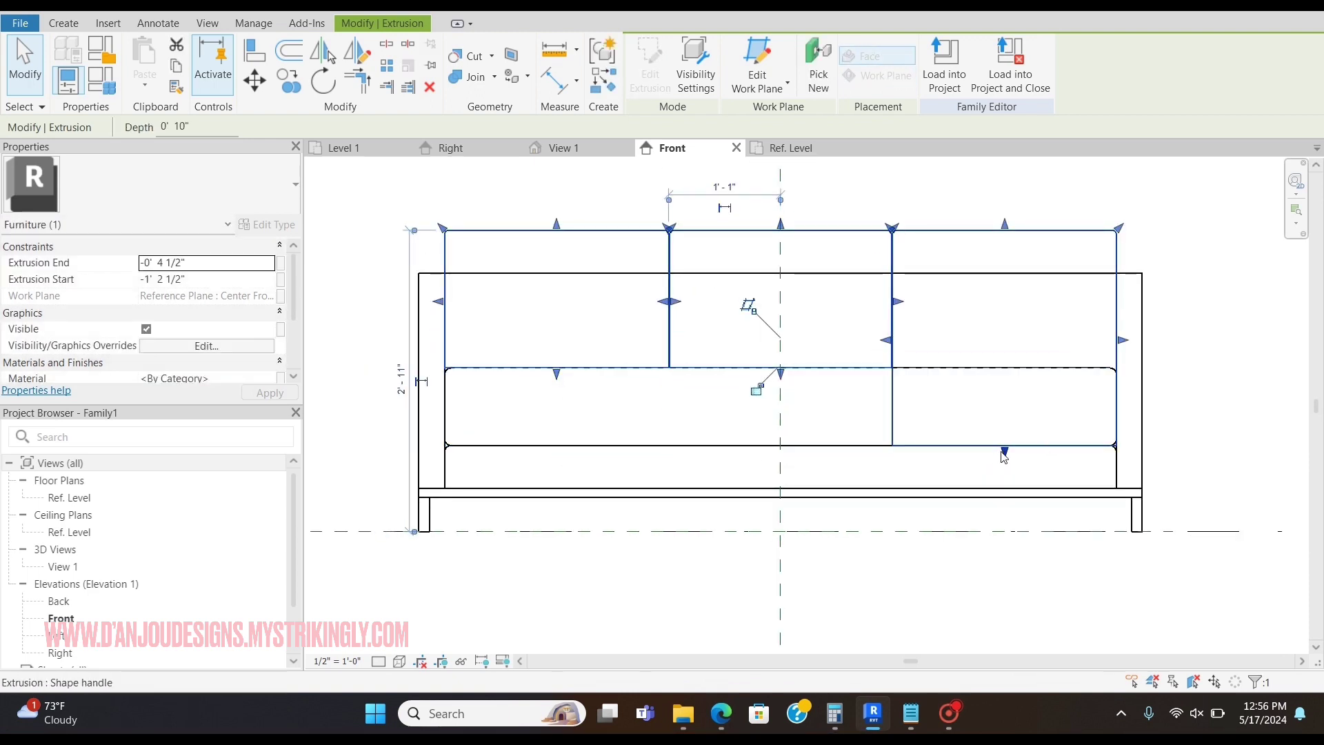
left_click_drag(1003, 455, 1004, 372)
left_click(878, 414)
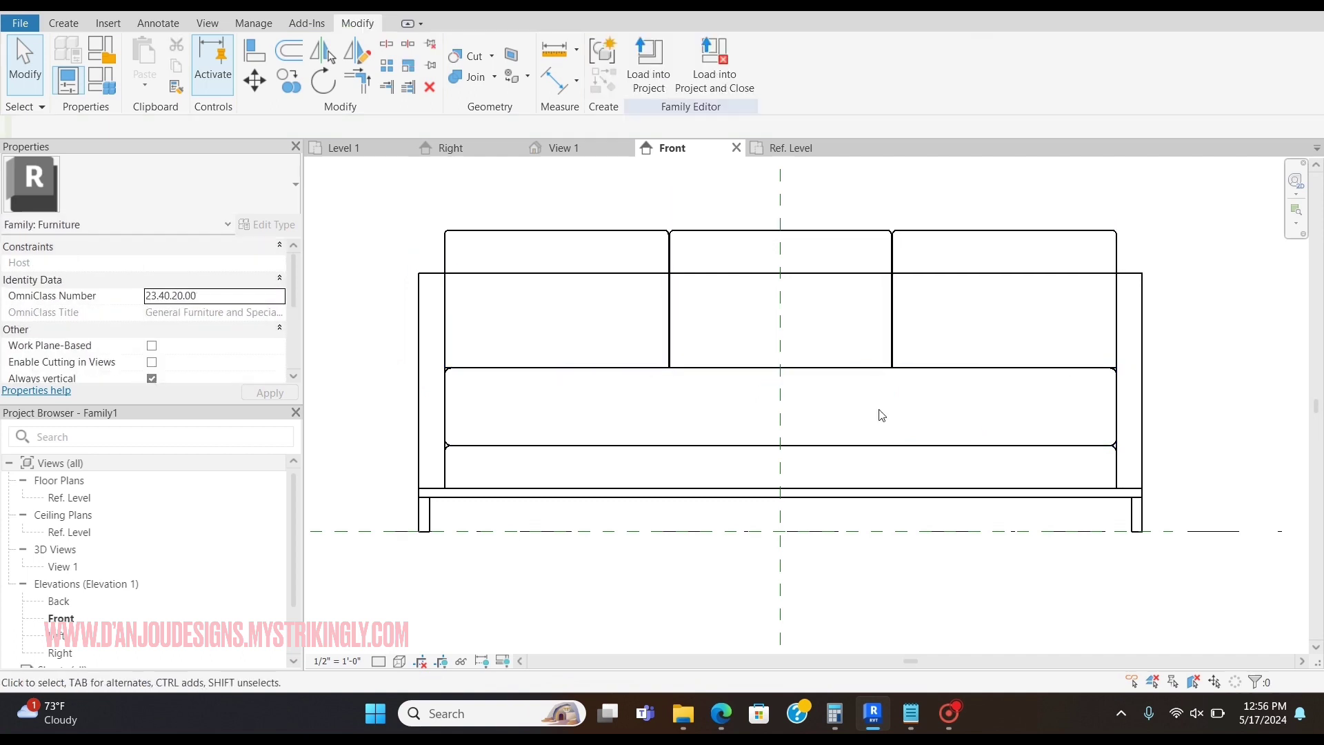
In the Ref. Level plan, extend the seat cushion's rear face beneath the back cushions to the sofa back, and check the sofa in 3D.
left_click(818, 376)
key("ctrl+Tab")
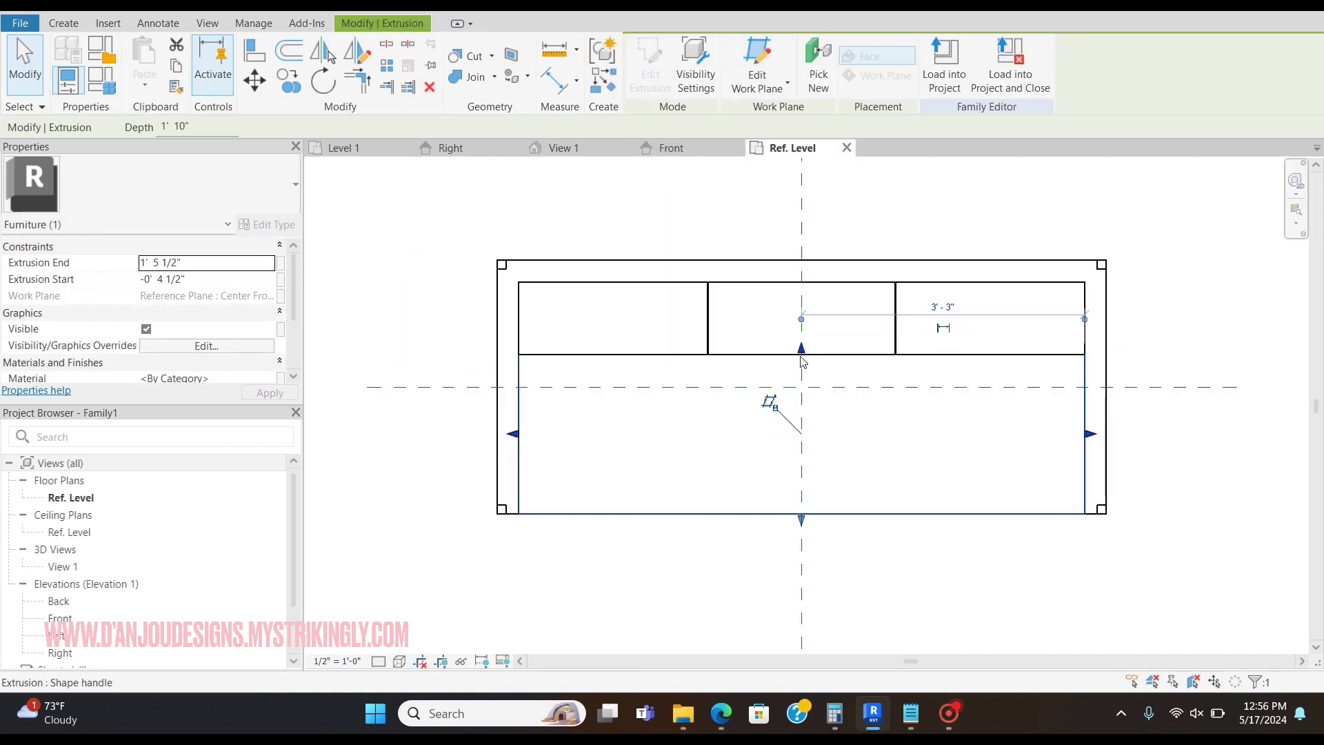
left_click_drag(803, 360, 800, 279)
left_click(740, 213)
left_click(574, 149)
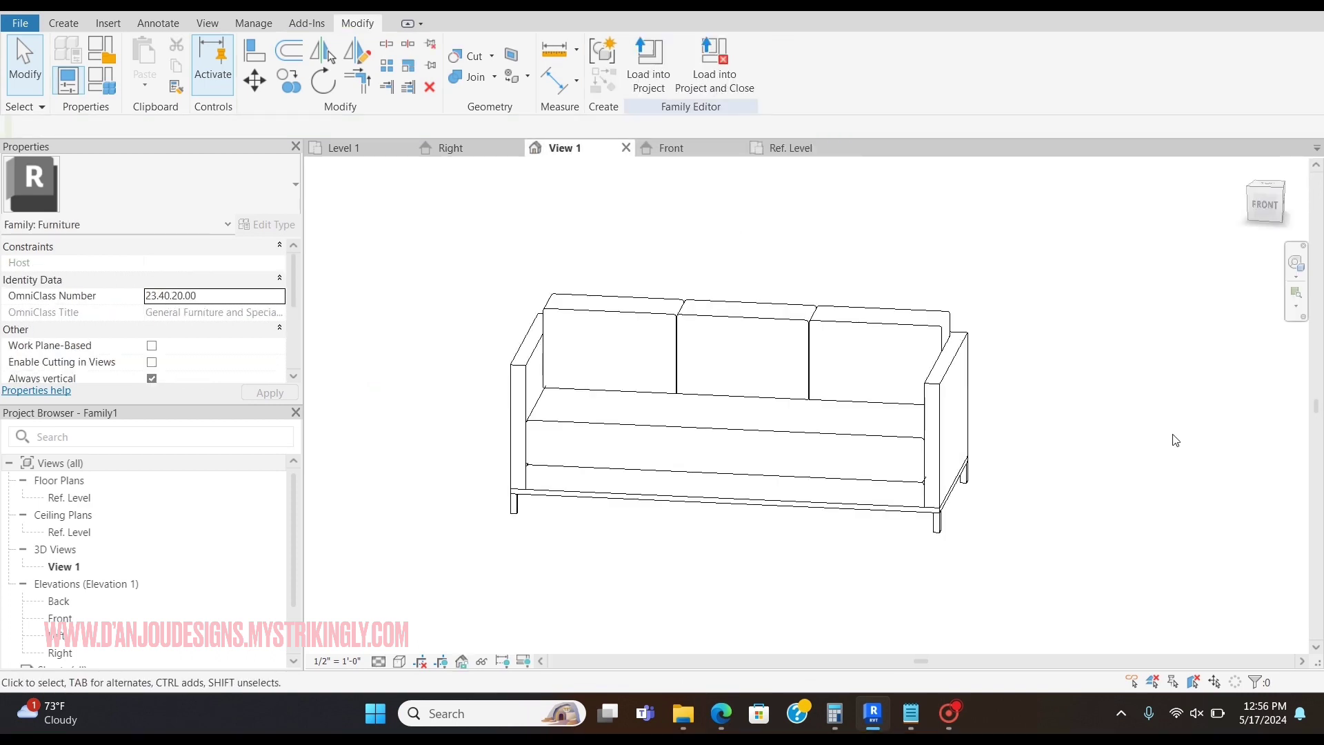
middle_click_drag(1175, 440, 1274, 214, "shift")
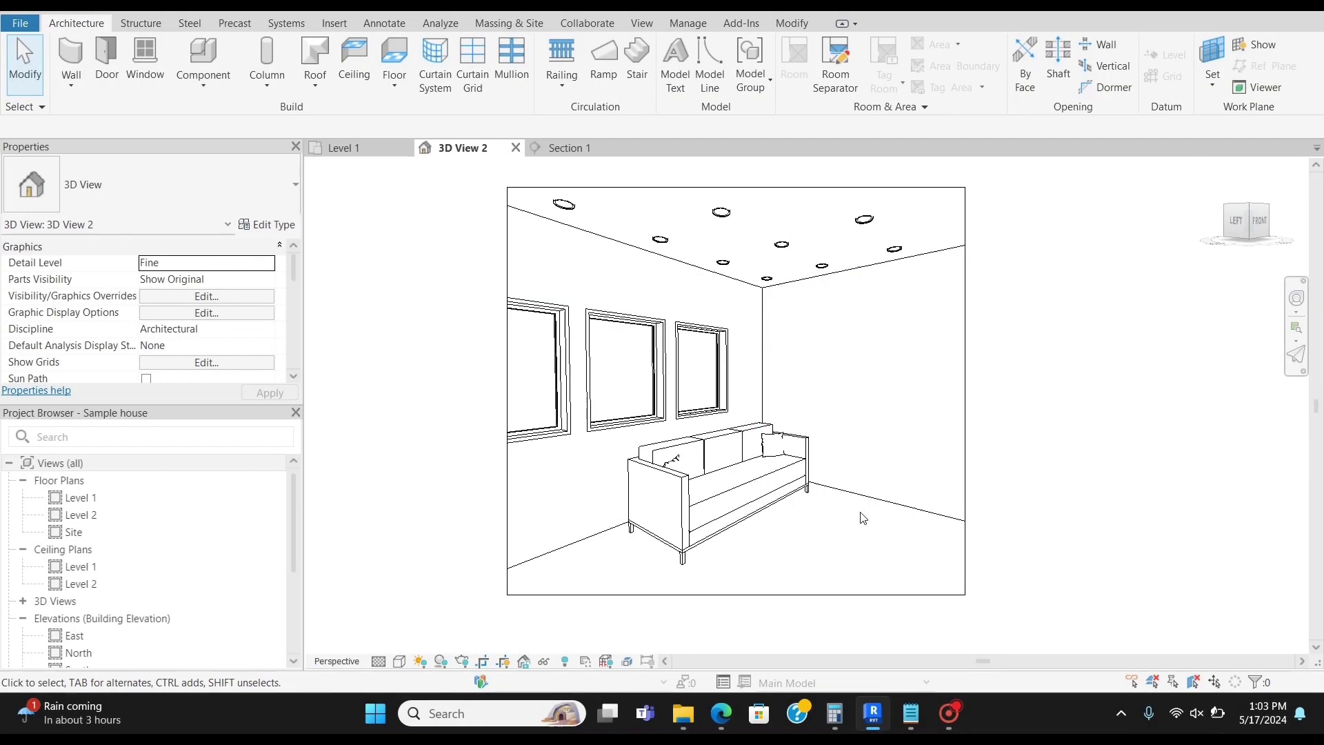
Examine the sofa placed in the Sample house room from different angles in the perspective view 3D View 2.
middle_click_drag(836, 571, 822, 573, "shift")
left_click_drag(812, 574, 776, 567)
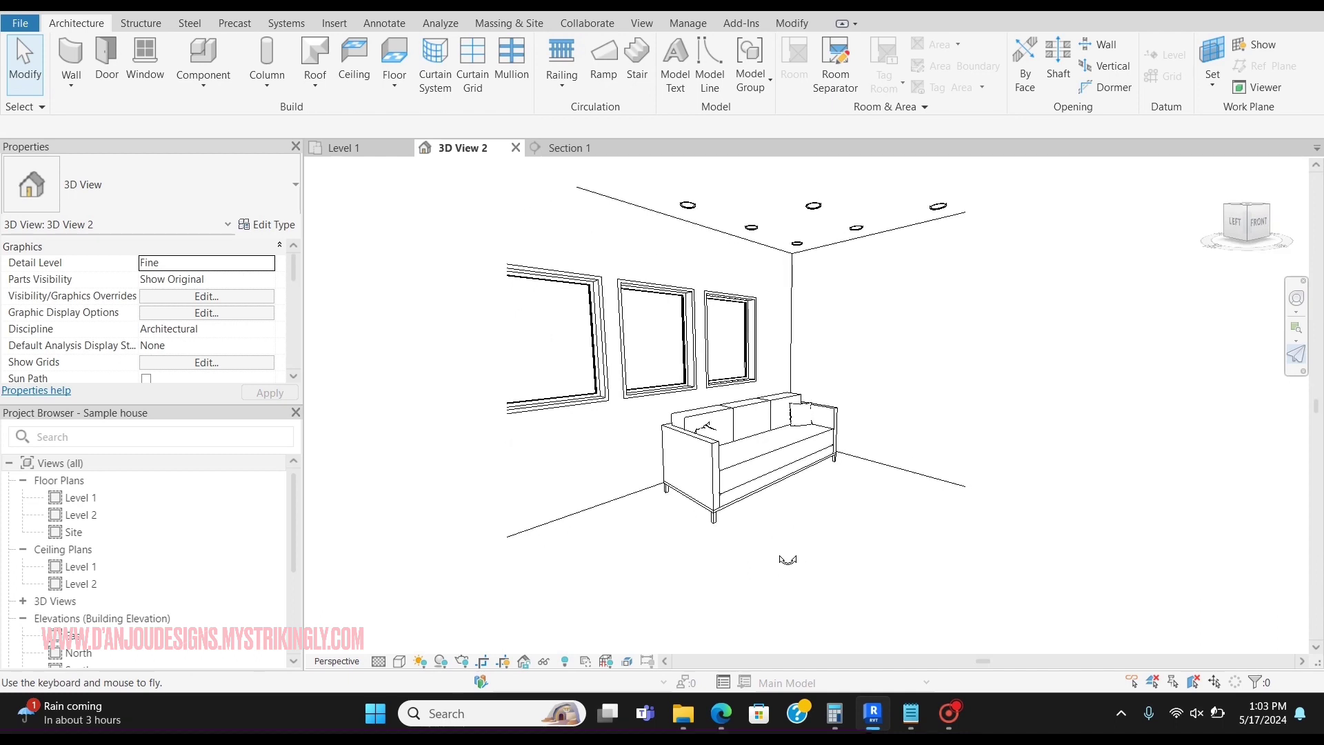
left_click_drag(794, 559, 818, 555)
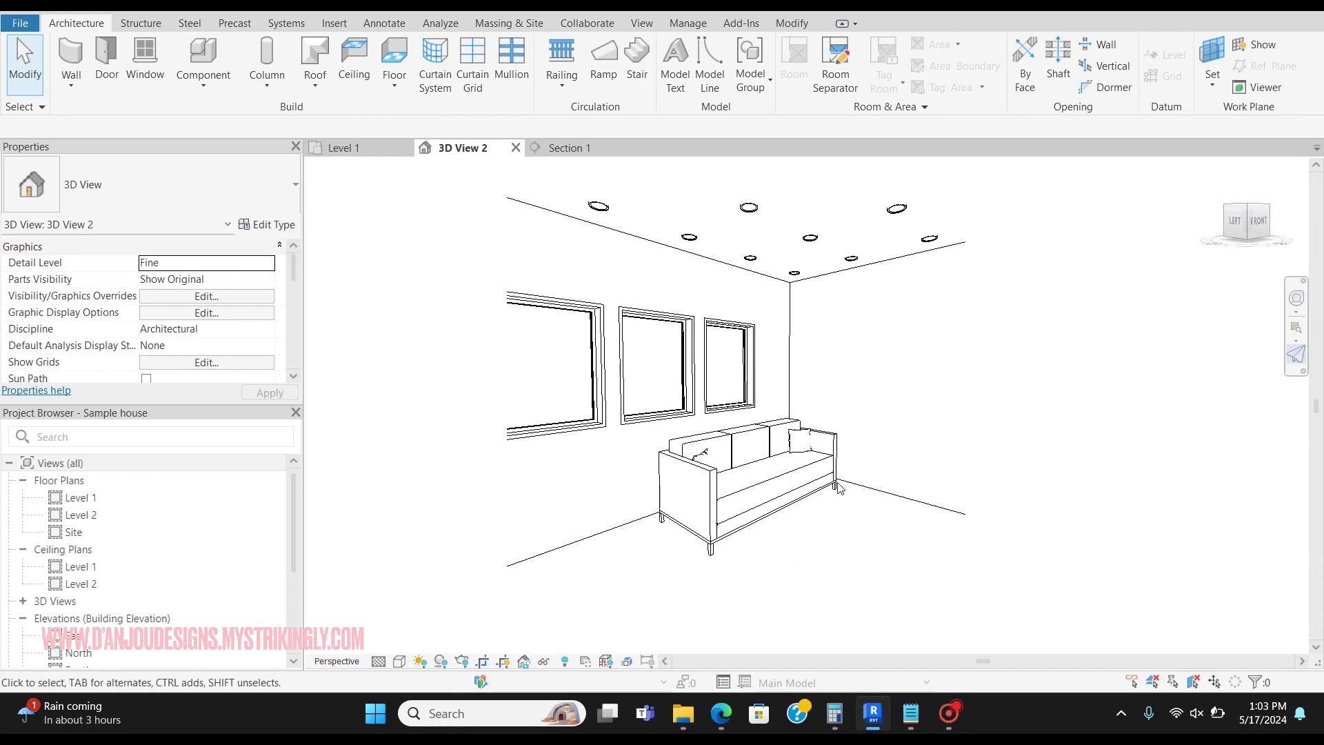